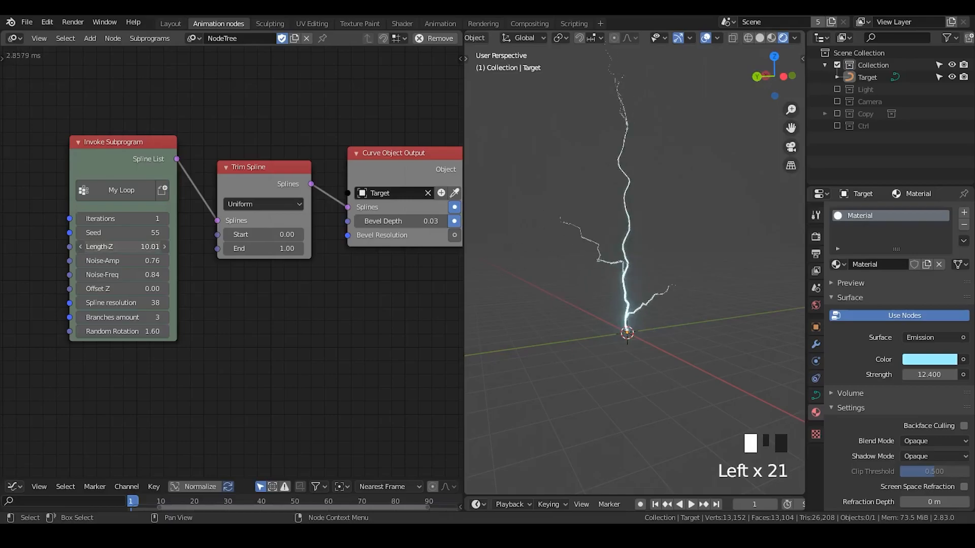
- Set the My Loop subprogram's Length-Z to 9.02, Noise-Amp to 0.79, Noise-Freq to 0.90 and Offset Z to -12.90
drag(141, 249, 173, 275)
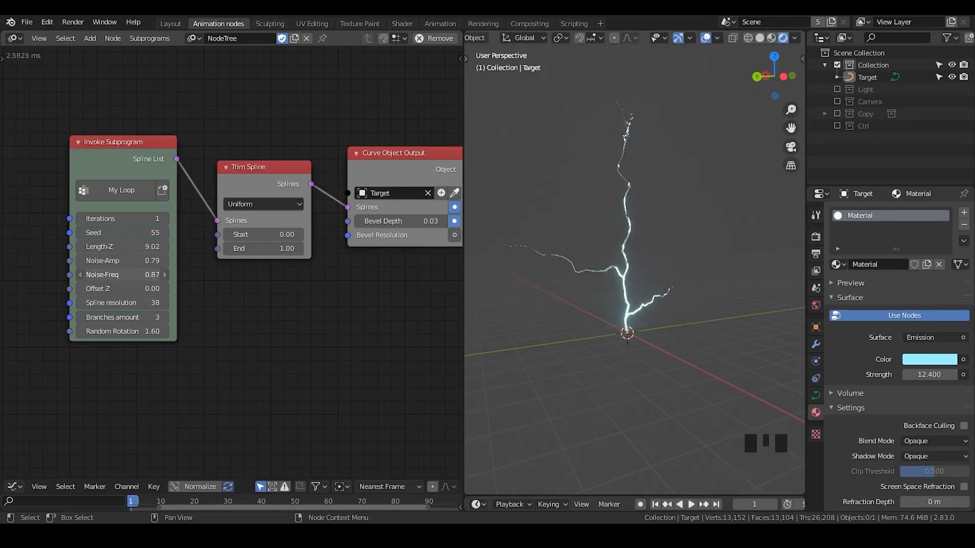
click(122, 289)
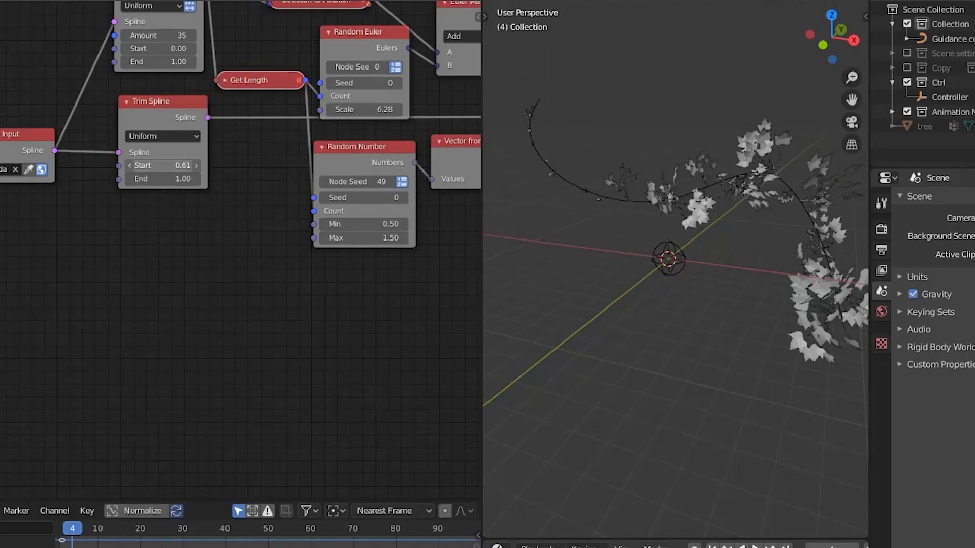
mouse_move(168, 166)
mouse_down()
mouse_move(191, 165)
mouse_move(158, 163)
mouse_move(176, 163)
mouse_up()
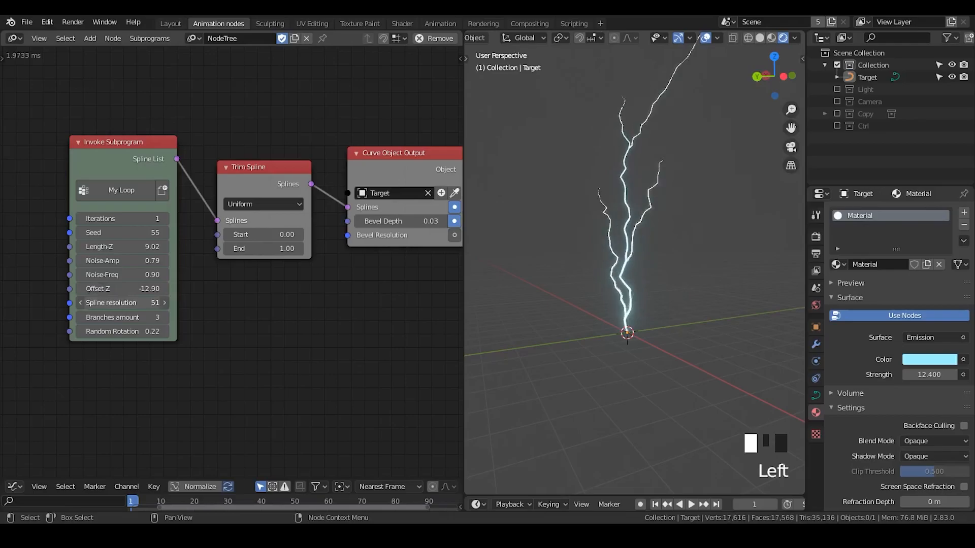
- Raise the My Loop subprogram's branches amount to 7
middle_drag(164, 318, 182, 309)
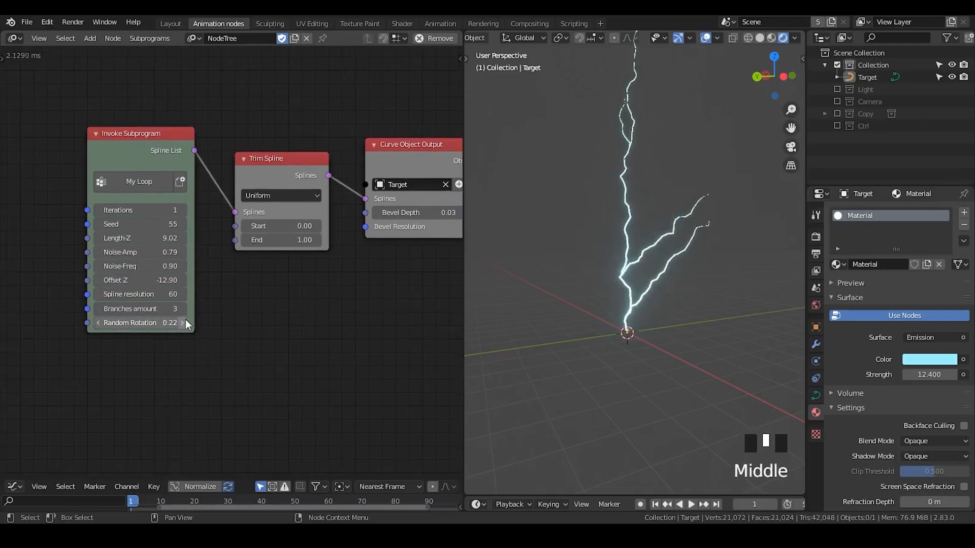
click(182, 309)
click(181, 309)
click(182, 309)
click(182, 308)
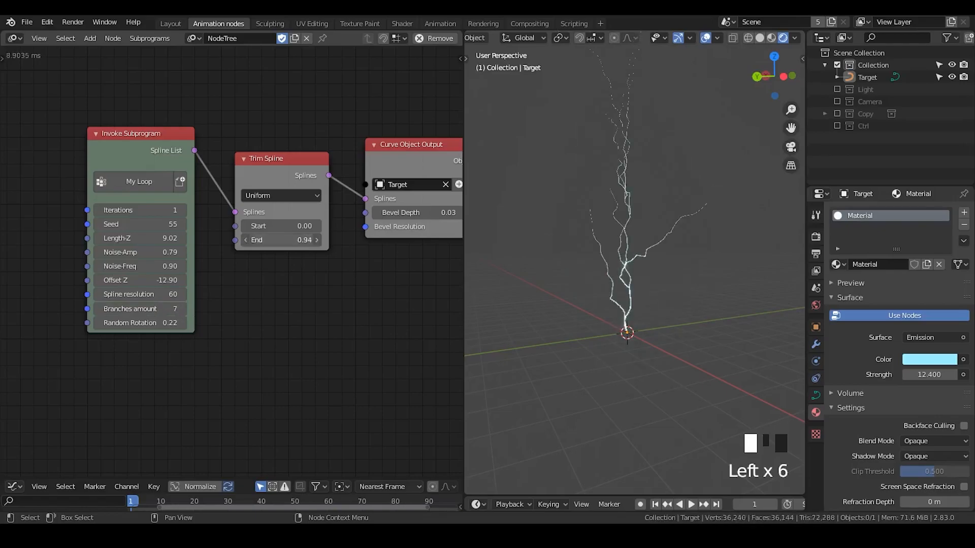
- Try other Trim Spline end values, return the end to 1.00, and set the subprogram's Offset Z to -26.79
mouse_move(309, 242)
mouse_down()
mouse_move(317, 241)
mouse_move(278, 241)
mouse_move(310, 241)
mouse_up()
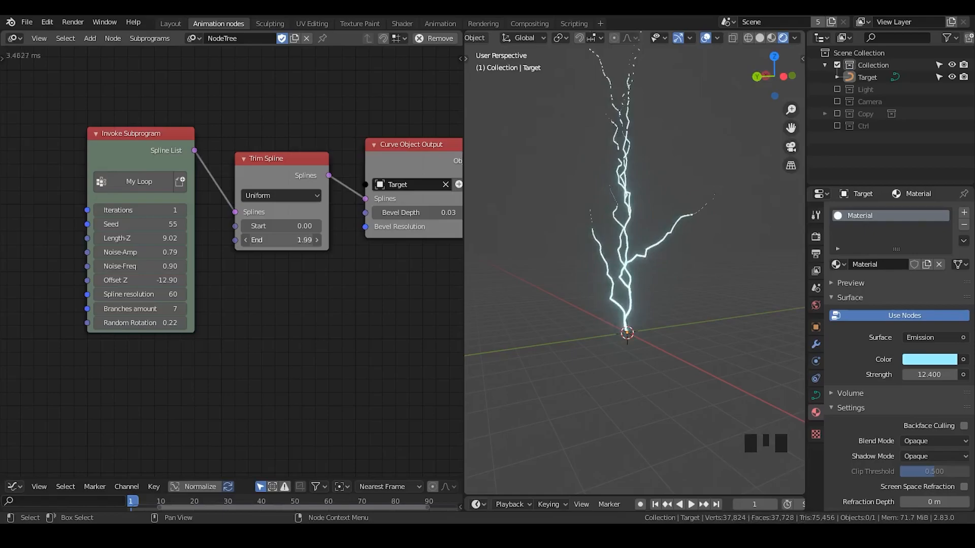
drag(150, 282, 123, 282)
middle_drag(580, 238, 641, 206)
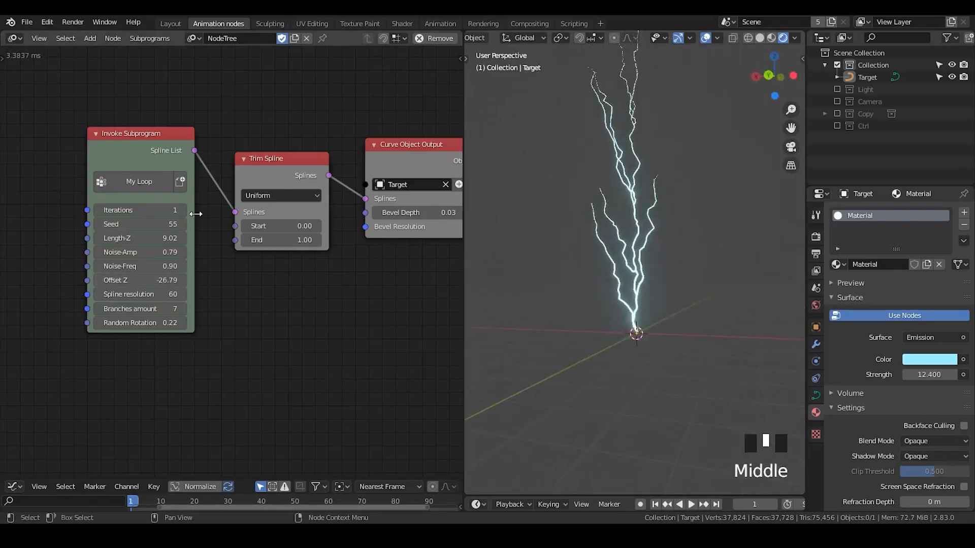
- Raise the My Loop subprogram's iterations to 3 and view the lightning from another angle
click(184, 210)
click(185, 210)
middle_drag(532, 215, 648, 224)
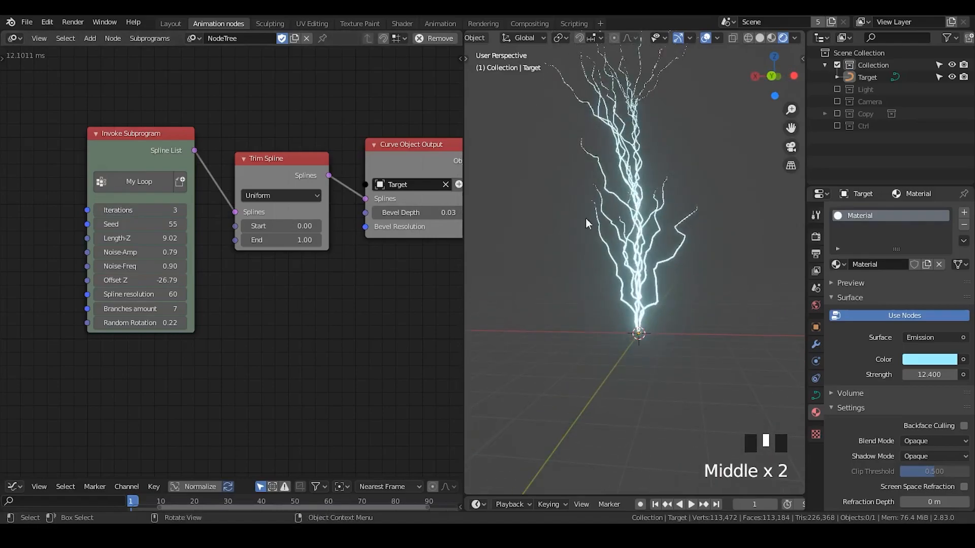
- Lower the My Loop subprogram's iterations again and adjust its Length-Z
click(98, 210)
click(98, 209)
click(98, 210)
mouse_move(113, 235)
mouse_down()
mouse_move(153, 235)
mouse_move(104, 234)
mouse_up()
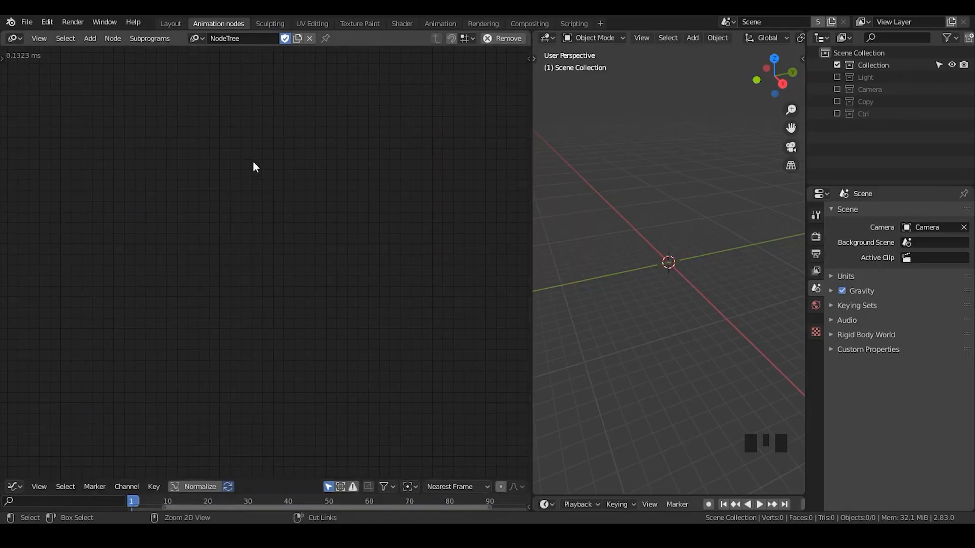
- Add a Waving splines subprogram node to the empty node tree
key(ctrl+a)
text(wav)
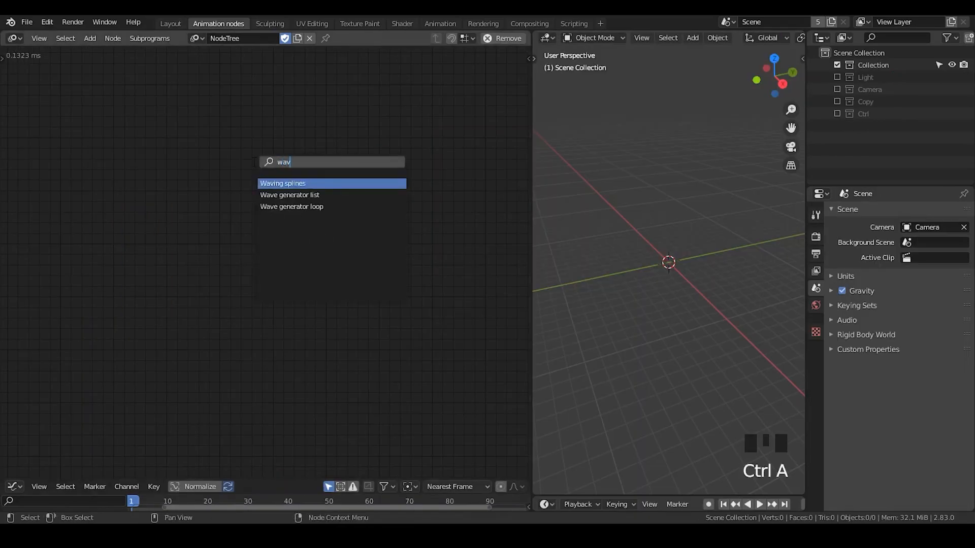
key(Return)
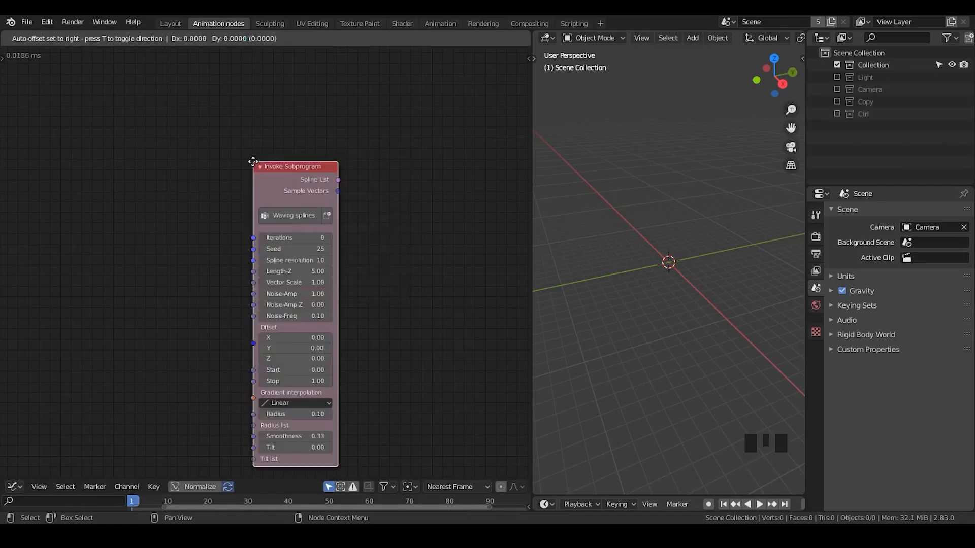
click(235, 111)
scroll(270, 130, up, 5)
middle_drag(269, 130, 280, 74)
scroll(278, 88, down, 1)
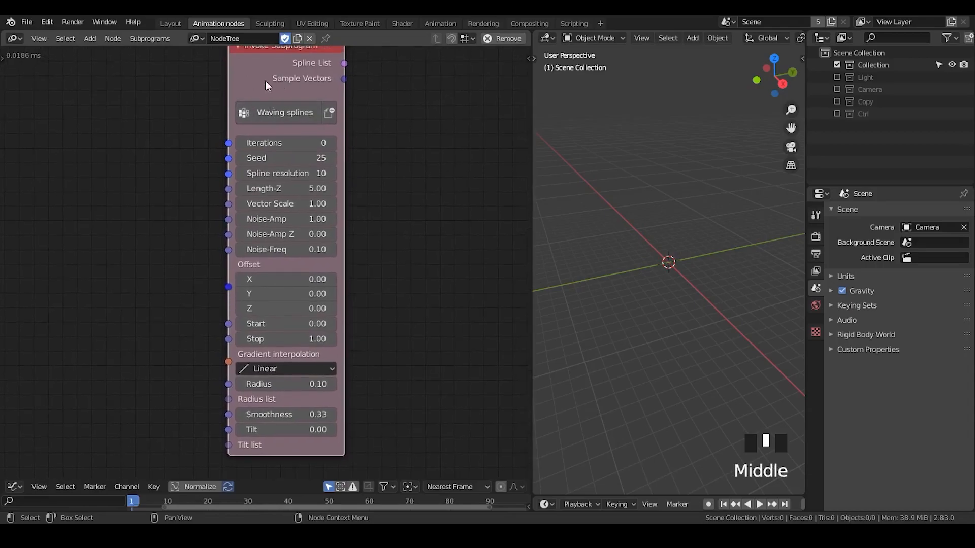
middle_drag(302, 83, 274, 75)
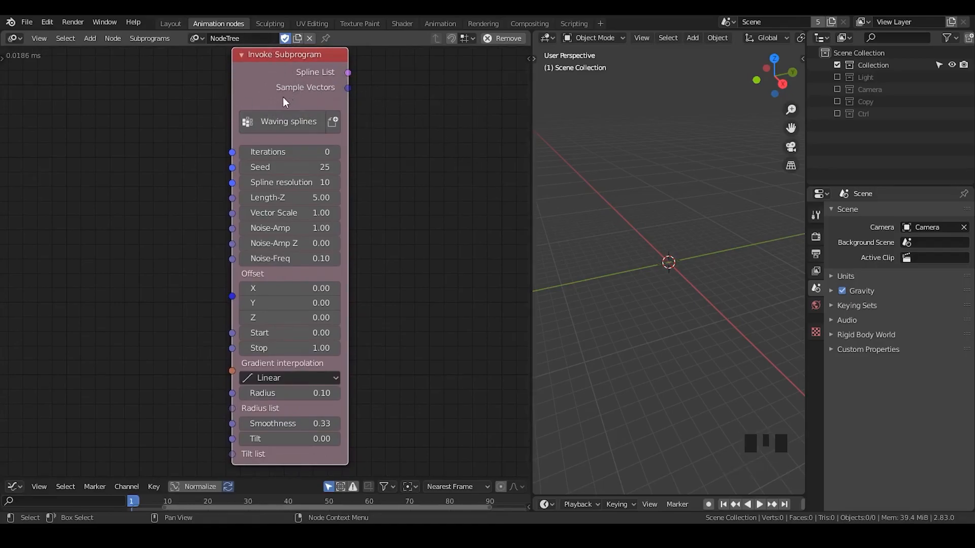
scroll(197, 150, down, 1)
middle_drag(197, 150, 206, 139)
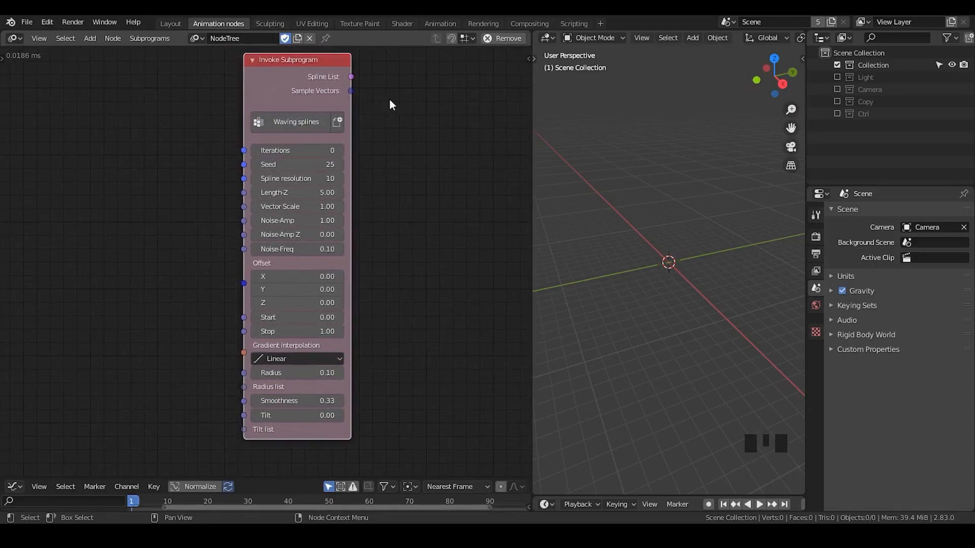
- Add a Curve Object Output node beside the subprogram and connect Spline List to its spline input
middle_drag(428, 114, 365, 125)
key(ctrl+a)
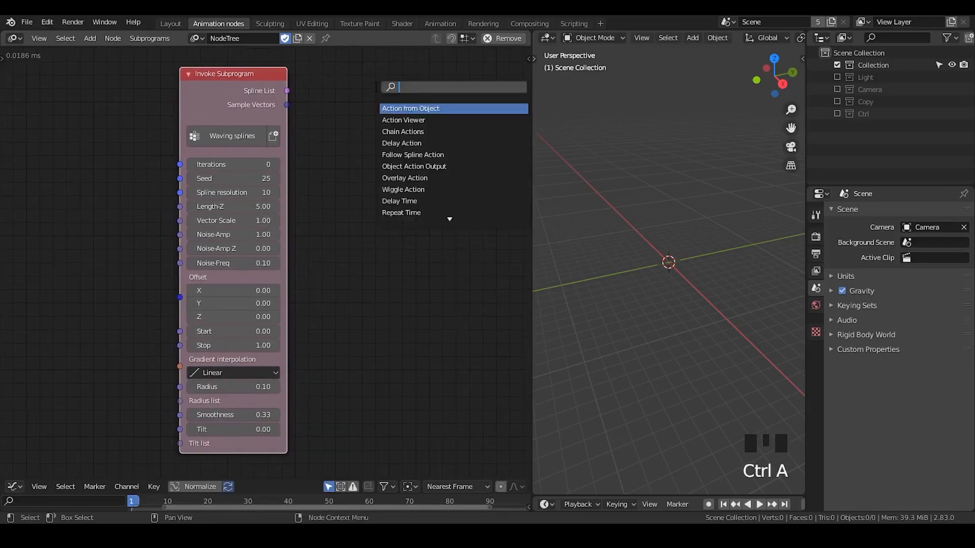
click(320, 91)
key(ctrl+a)
text(curve obj)
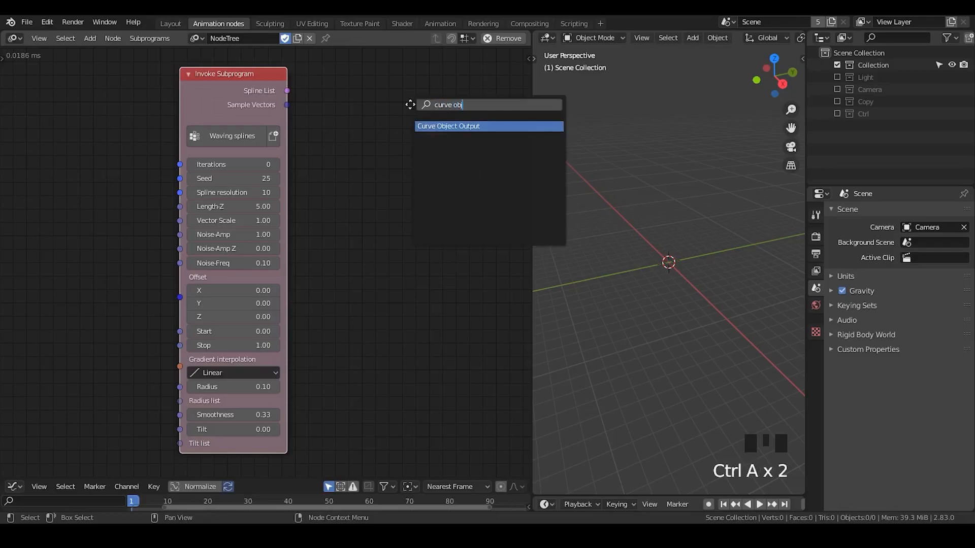
key(Return)
click(380, 76)
drag(287, 91, 381, 139)
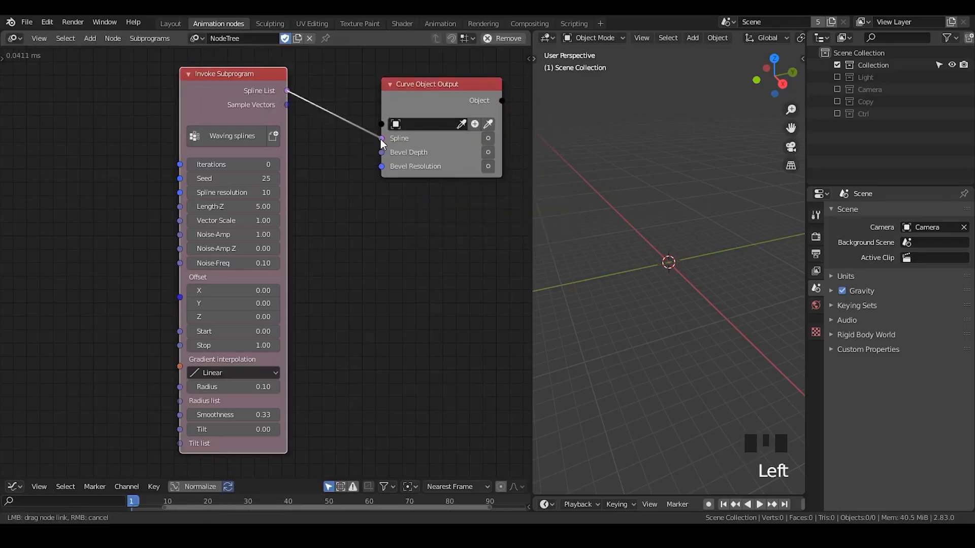
- Set the Waving splines subprogram's iterations to 1
click(232, 166)
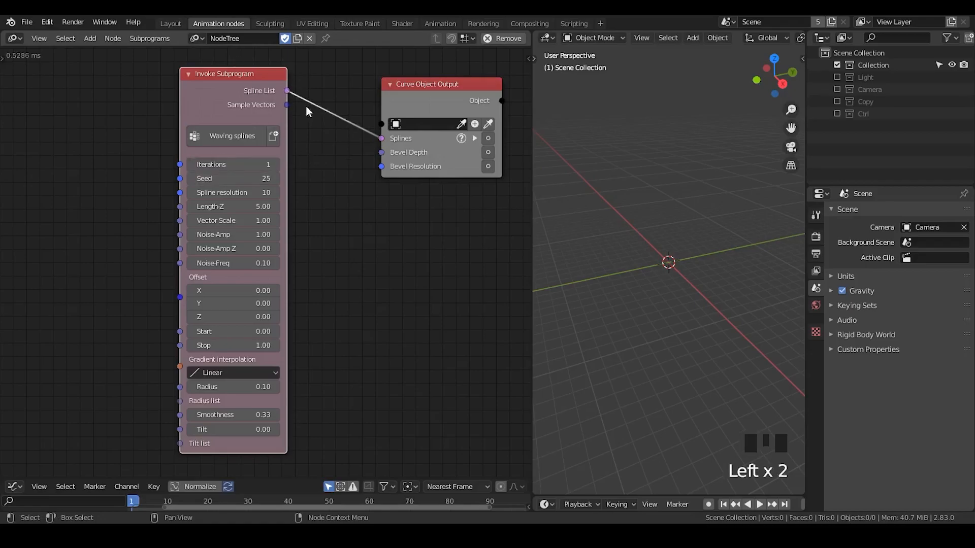
click(249, 166)
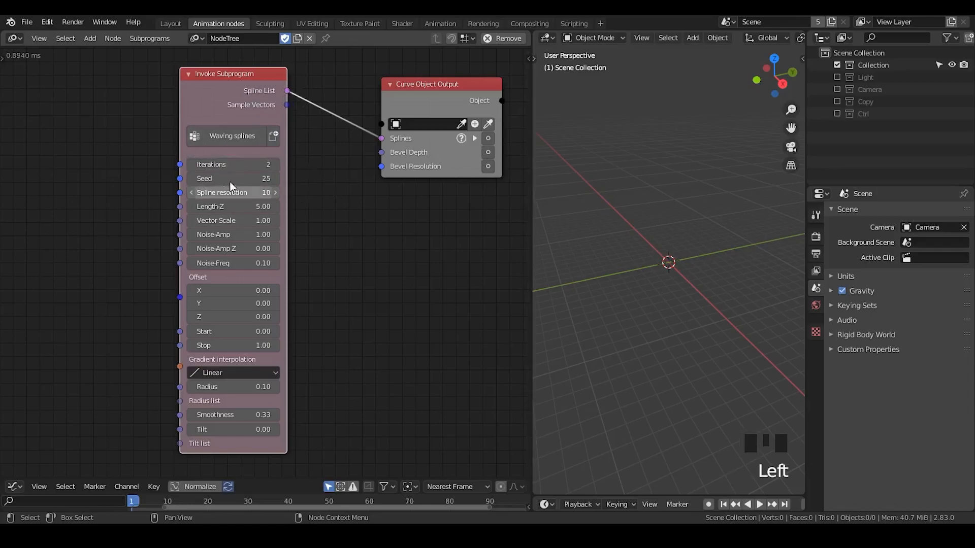
click(233, 164)
click(387, 165)
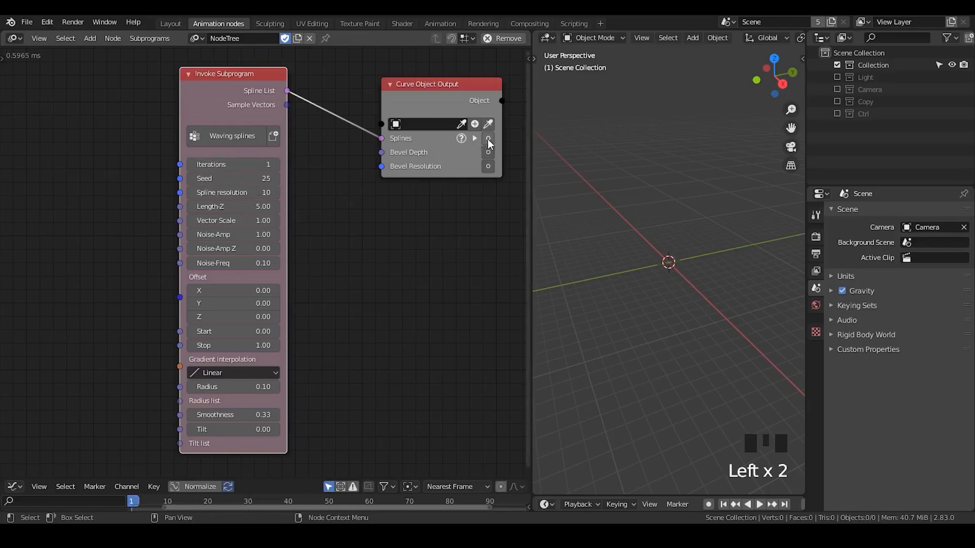
- Enable the Splines and Bevel Depth inputs, set Bevel Depth to 0.93, and create a new Target curve object for the output
click(488, 152)
click(435, 153)
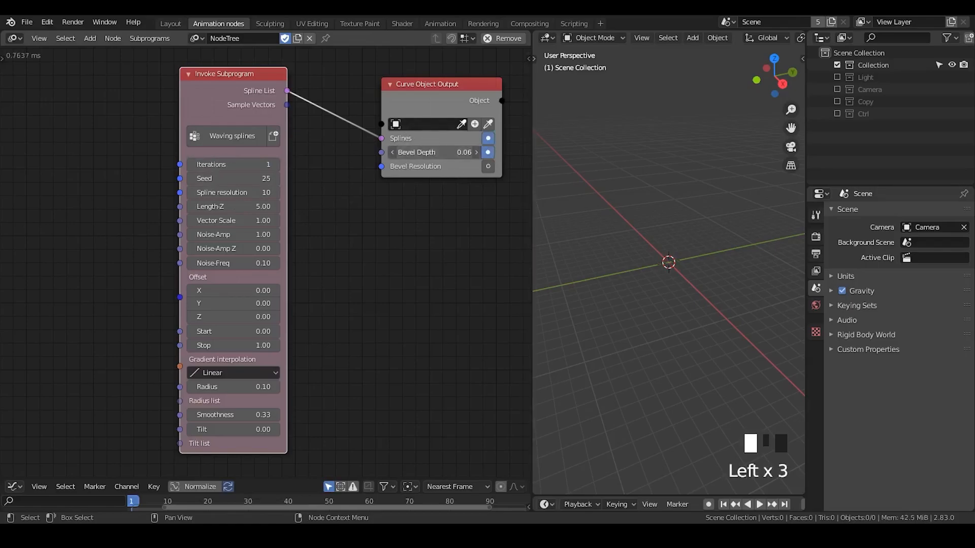
click(474, 124)
scroll(685, 253, up, 4)
mouse_move(685, 253)
shift+middle_down()
mouse_move(655, 279)
mouse_move(688, 300)
mouse_move(731, 282)
mouse_move(709, 273)
mouse_move(705, 252)
mouse_move(689, 259)
shift+middle_up()
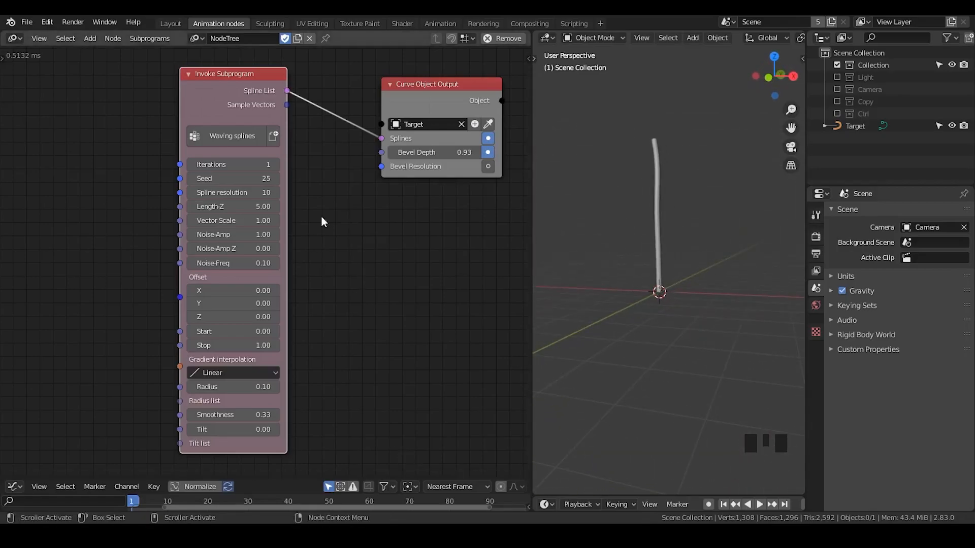
- Try other seed values such as 85 for the waving spline and restore the seed to 25
middle_drag(332, 226, 356, 212)
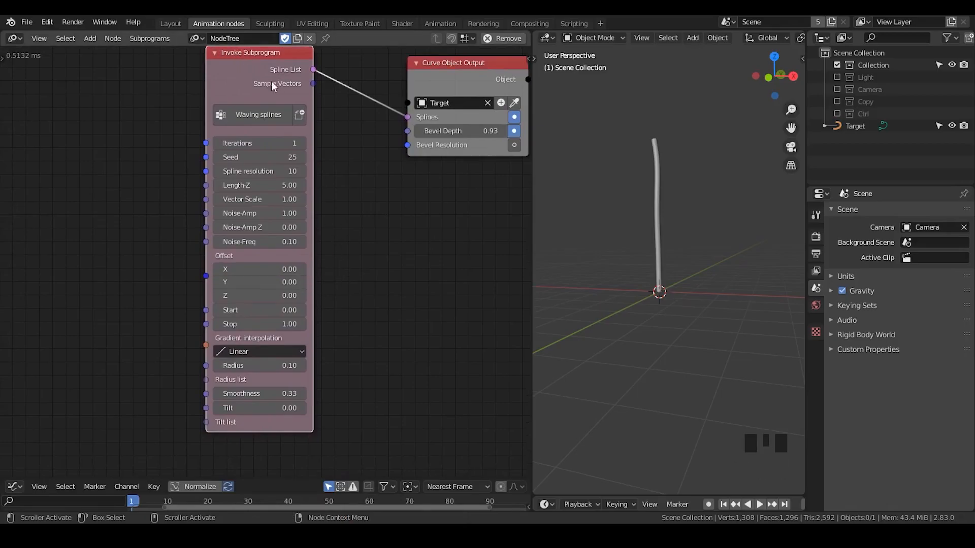
drag(257, 157, 303, 158)
click(303, 158)
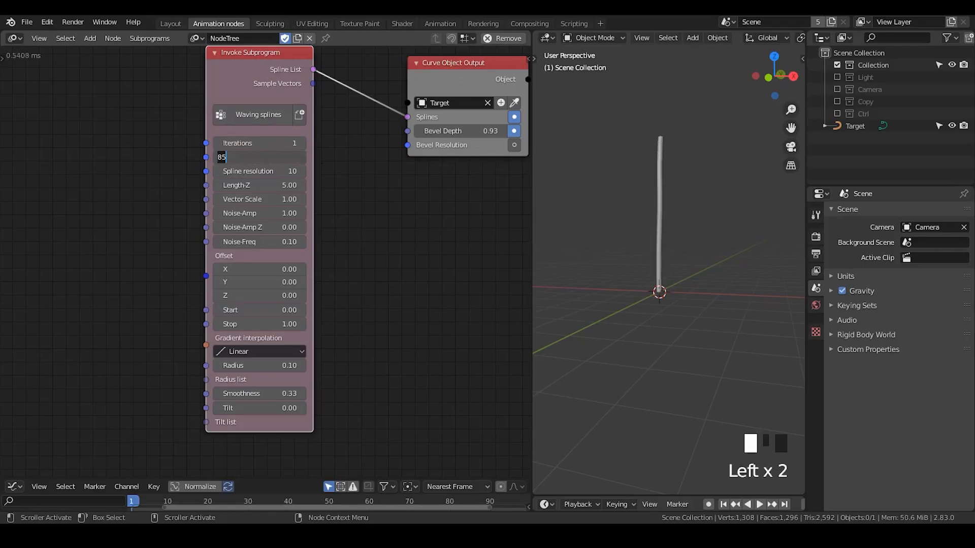
key(Escape)
middle_drag(629, 210, 694, 140)
scroll(648, 203, up, 1)
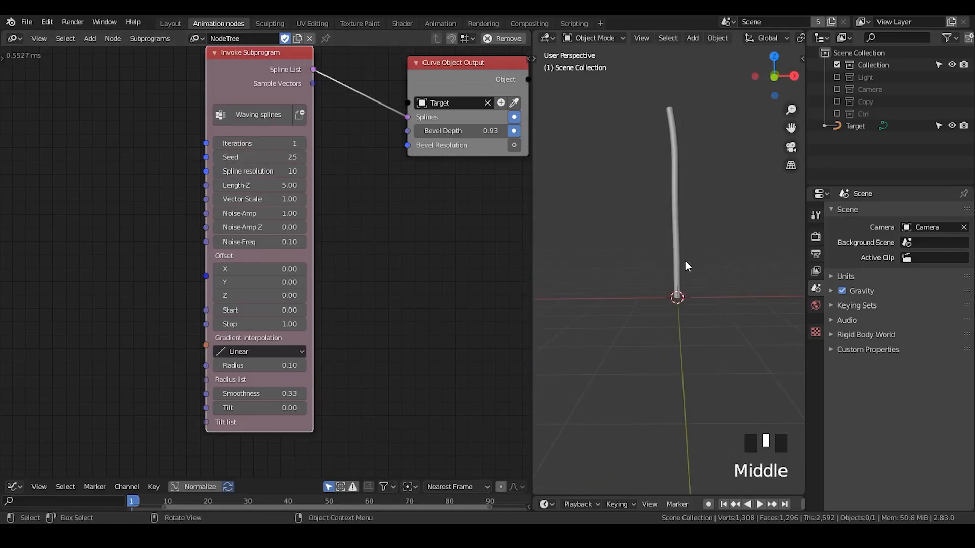
- Set the Waving splines node's Noise-Amp to 16.45 and its spline resolution to 15
drag(254, 213, 293, 213)
mouse_move(634, 227)
middle_down()
mouse_move(669, 192)
mouse_move(697, 203)
mouse_move(643, 202)
mouse_move(681, 211)
mouse_move(641, 203)
mouse_move(622, 219)
middle_up()
scroll(666, 203, down, 2)
drag(257, 171, 289, 171)
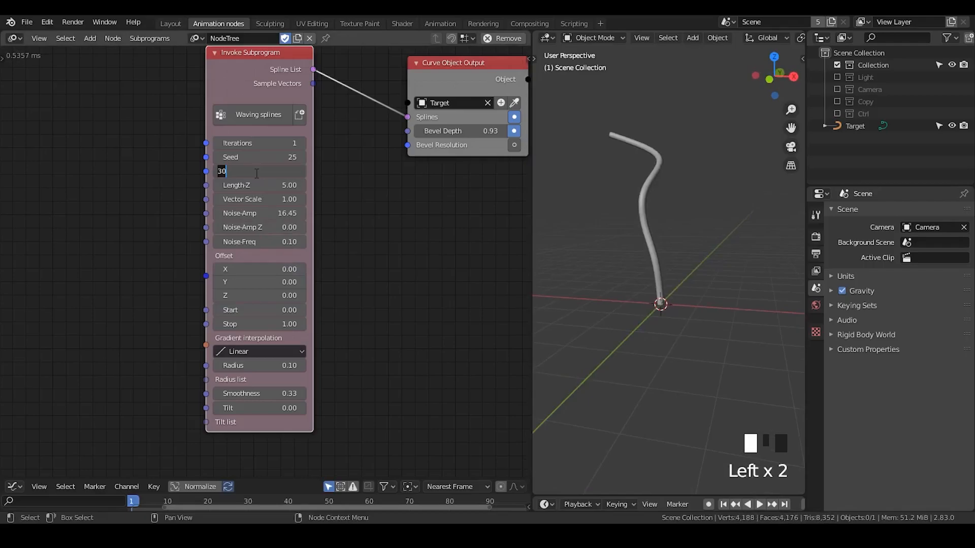
key(Return)
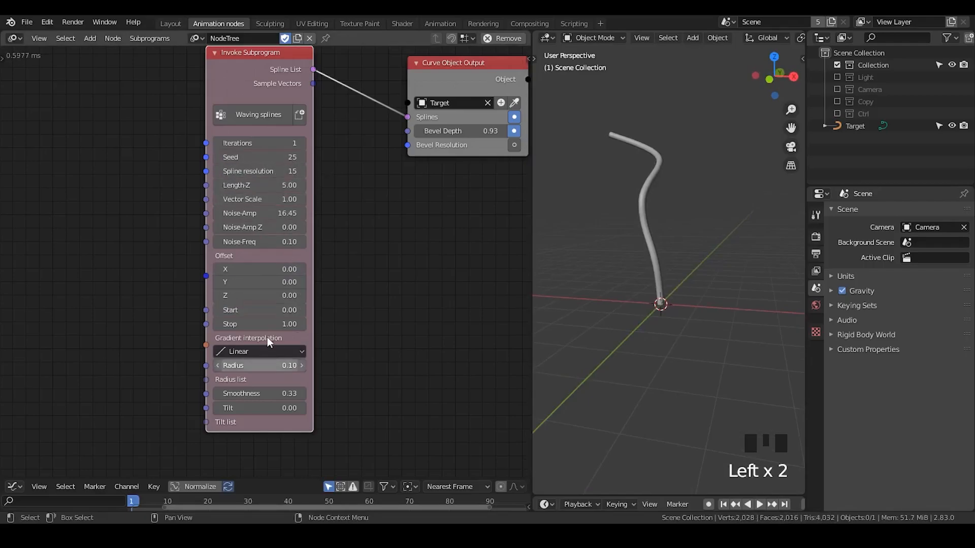
- Set the Waving splines node's smoothness to 0.00
middle_drag(663, 195, 680, 212)
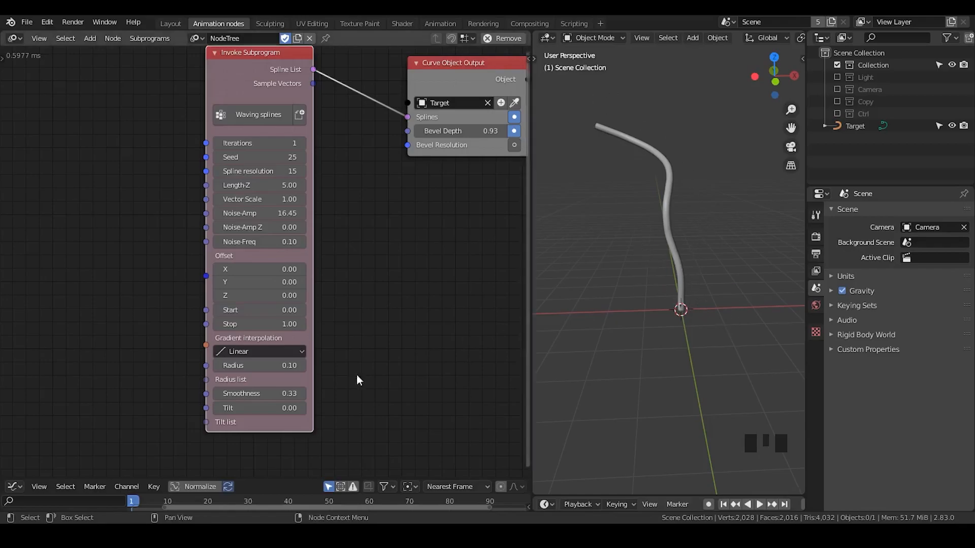
click(282, 394)
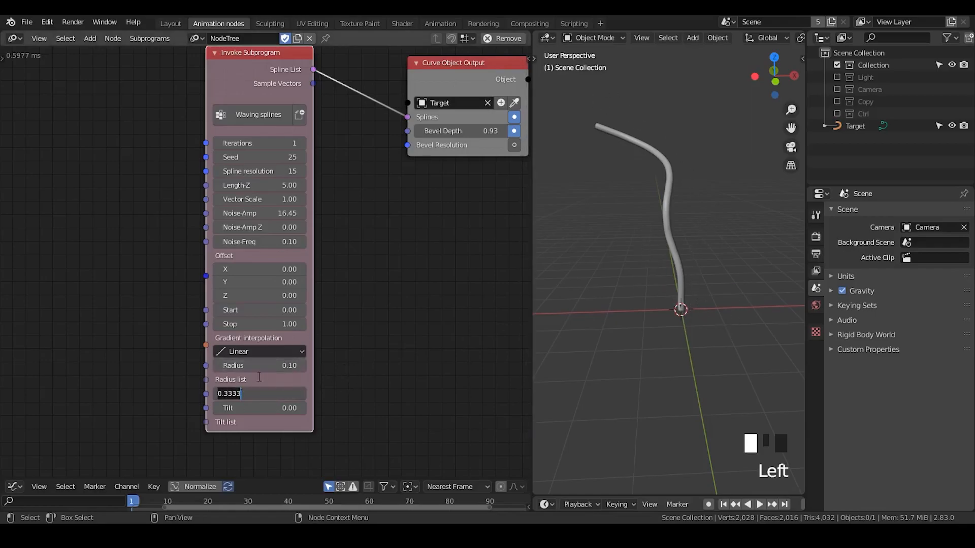
mouse_move(695, 174)
middle_down()
mouse_move(685, 195)
mouse_move(671, 169)
mouse_move(704, 194)
mouse_move(700, 182)
middle_up()
- Compare the curve's shape at spline resolutions of 32, 5 and 2, ending on 5
drag(250, 171, 265, 172)
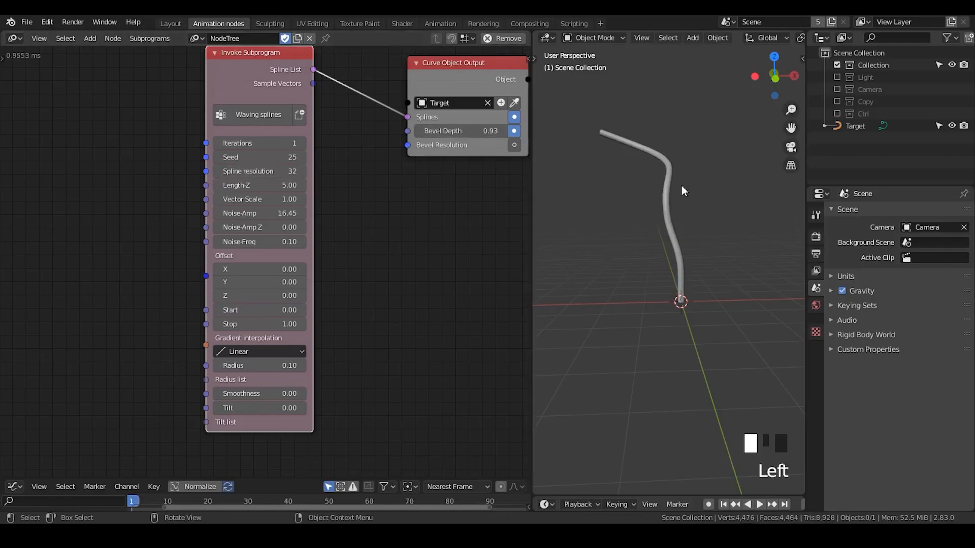
mouse_move(667, 192)
middle_down()
mouse_move(651, 191)
mouse_move(656, 197)
middle_up()
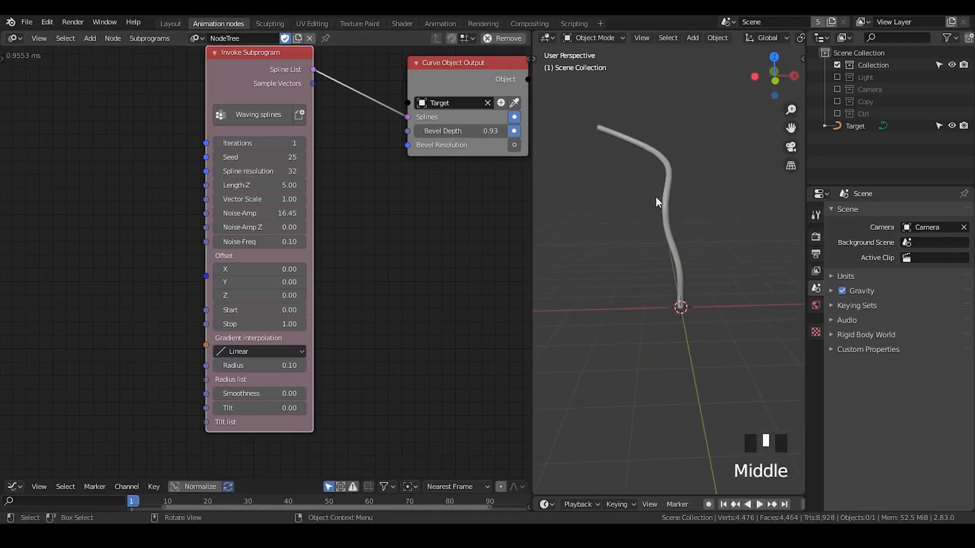
click(290, 175)
text(5)
key(Return)
middle_drag(723, 206, 686, 189)
click(248, 171)
text(2)
key(Return)
click(248, 171)
text(5)
key(Return)
- Set the Waving splines node's spline resolution to 25
click(273, 171)
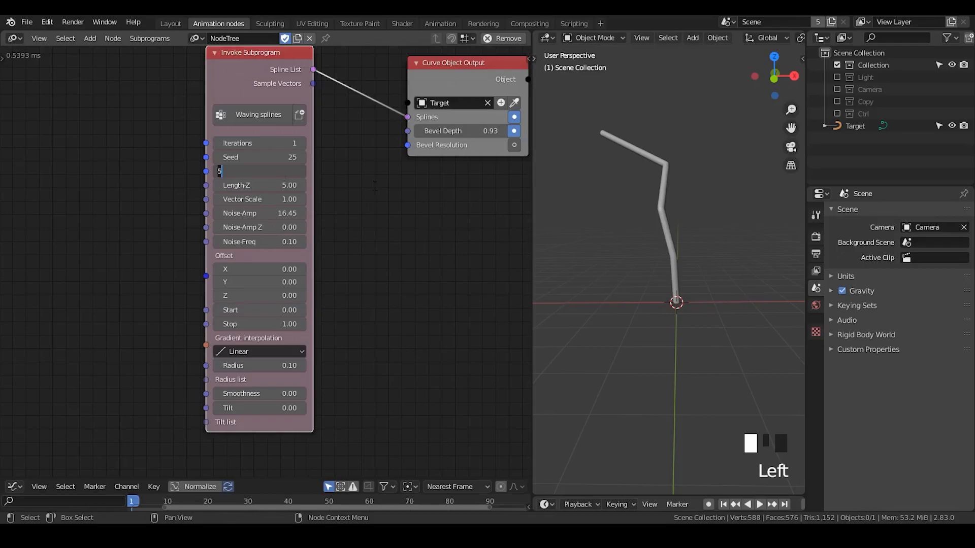
key(Return)
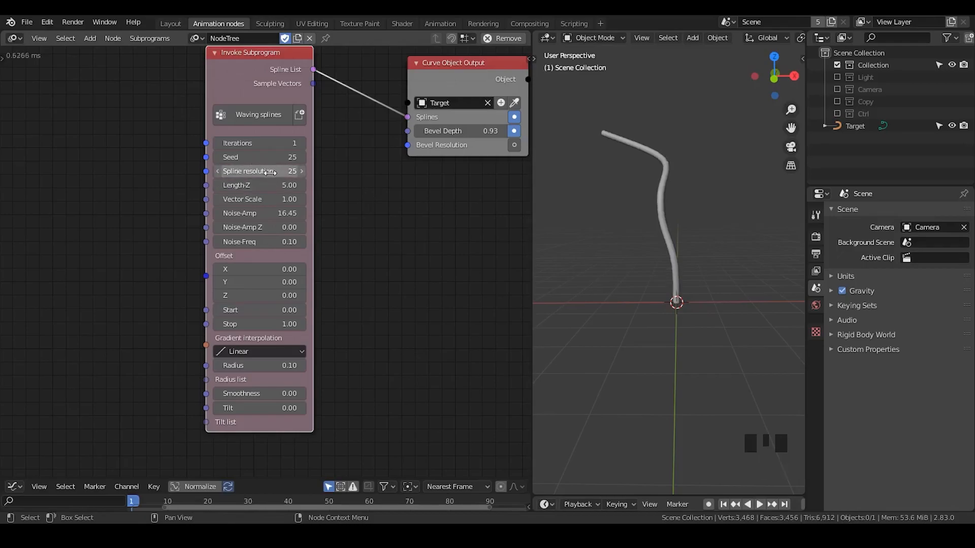
middle_drag(627, 203, 617, 222)
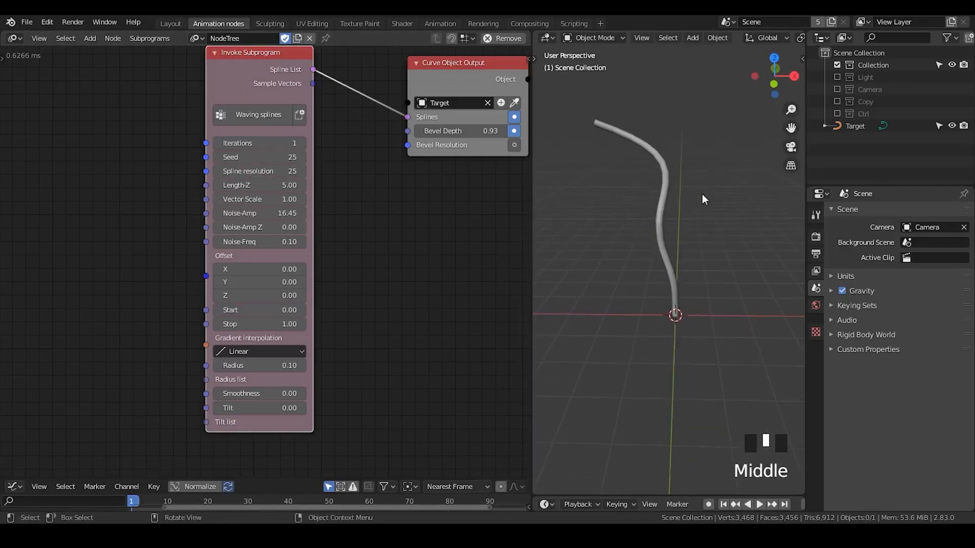
- Raise the Waving splines node's Noise-Freq to 1.90 and view the zigzag curve from another angle
drag(259, 242, 345, 242)
mouse_move(683, 229)
middle_down()
mouse_move(709, 240)
mouse_move(720, 232)
mouse_move(692, 221)
mouse_move(674, 233)
middle_up()
scroll(698, 234, down, 1)
scroll(692, 220, up, 1)
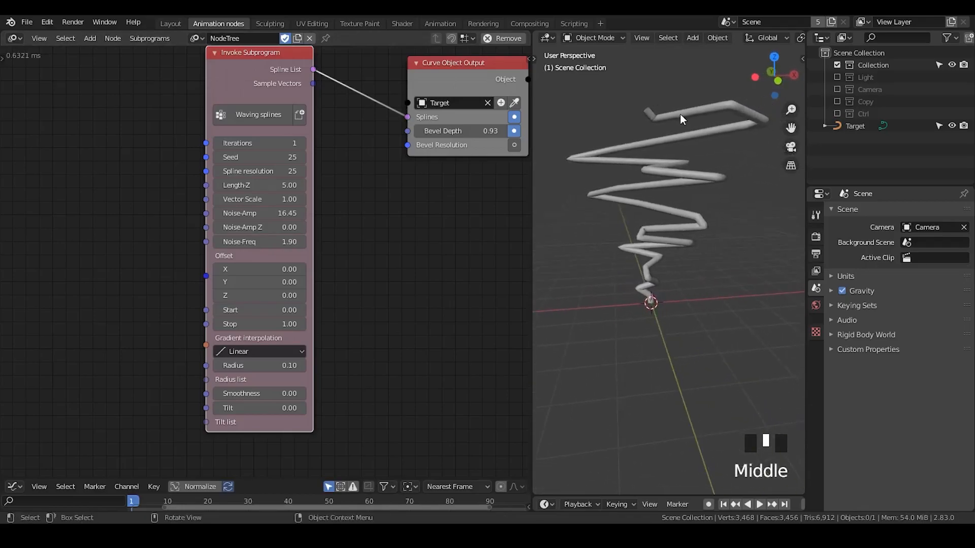
- Lower the Waving splines node's Noise-Amp to 1.39 and view the narrower curve from another angle
drag(265, 214, 189, 214)
mouse_move(625, 203)
middle_down()
mouse_move(639, 221)
mouse_move(681, 235)
mouse_move(662, 260)
mouse_move(669, 236)
middle_up()
middle_drag(165, 266, 234, 211)
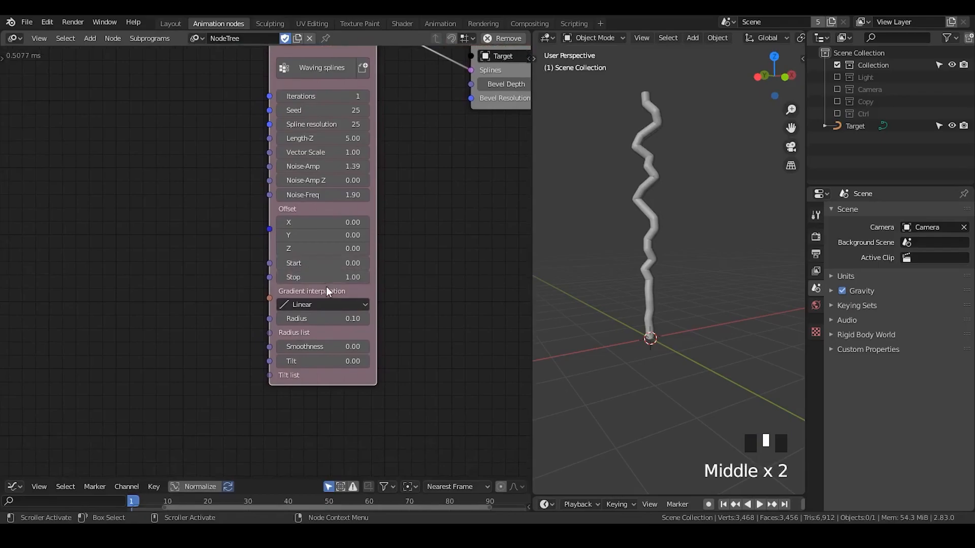
mouse_move(703, 307)
middle_down()
mouse_move(689, 294)
mouse_move(703, 291)
middle_up()
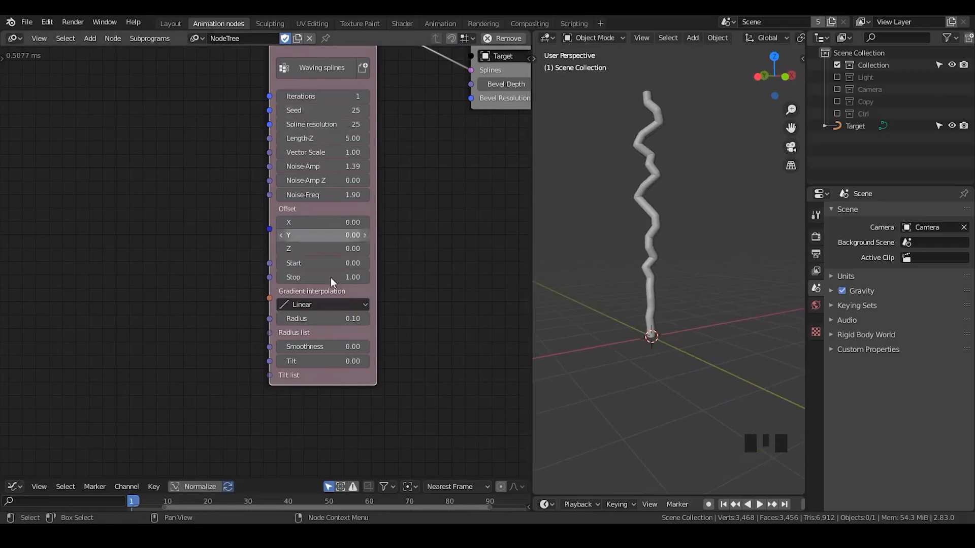
- Raise the Waving splines node's Z offset to 6.03 and lower its Noise-Freq to 0.80
drag(301, 250, 373, 250)
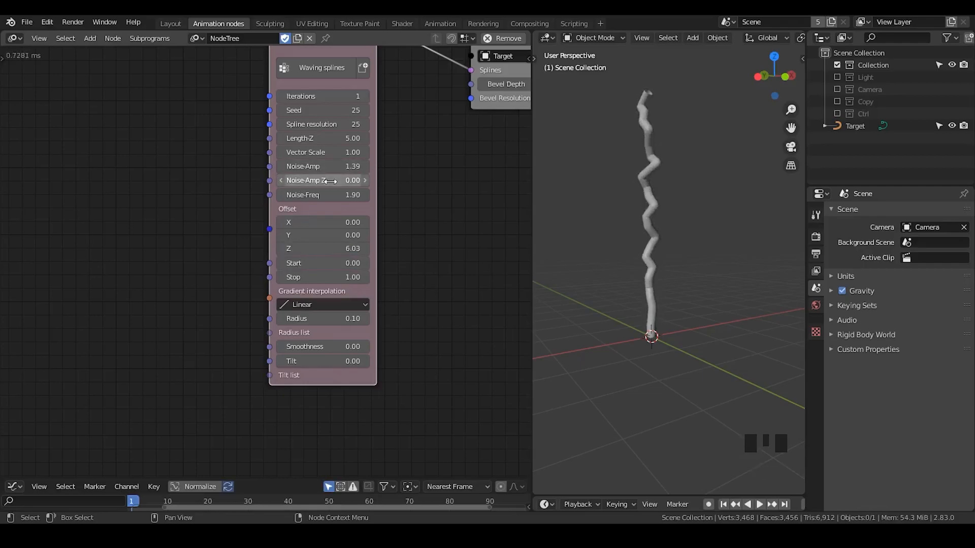
shift+drag(323, 195, 314, 195)
shift+drag(323, 195, 287, 195)
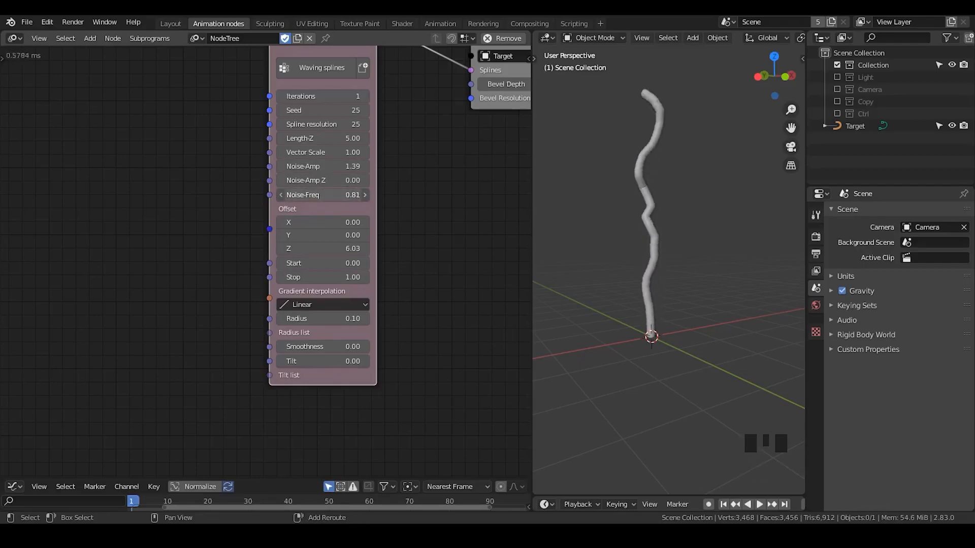
- Shift the Waving splines node's Z offset to -23.73 and raise its Noise-Amp to 12.49
shift+drag(331, 252, 223, 248)
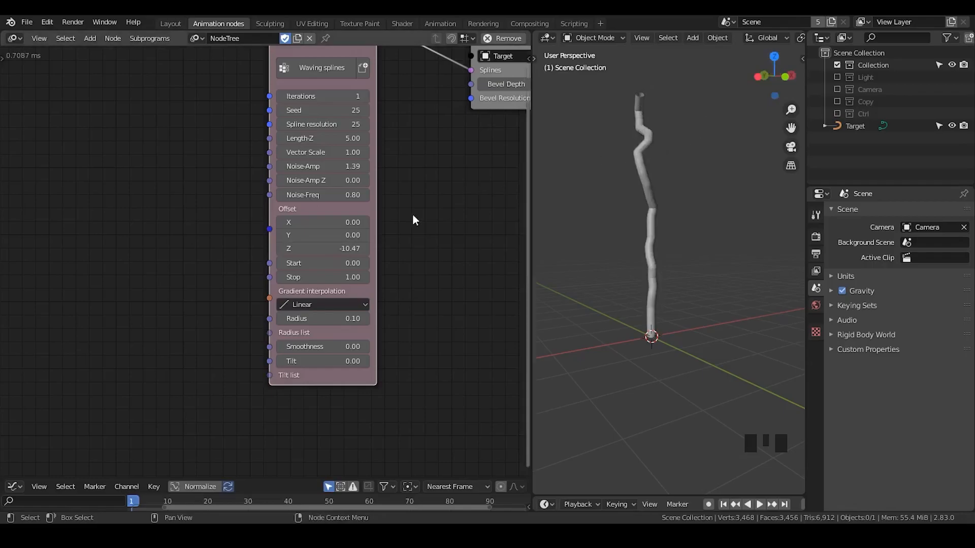
shift+drag(325, 248, 238, 248)
click(323, 166)
drag(323, 166, 404, 167)
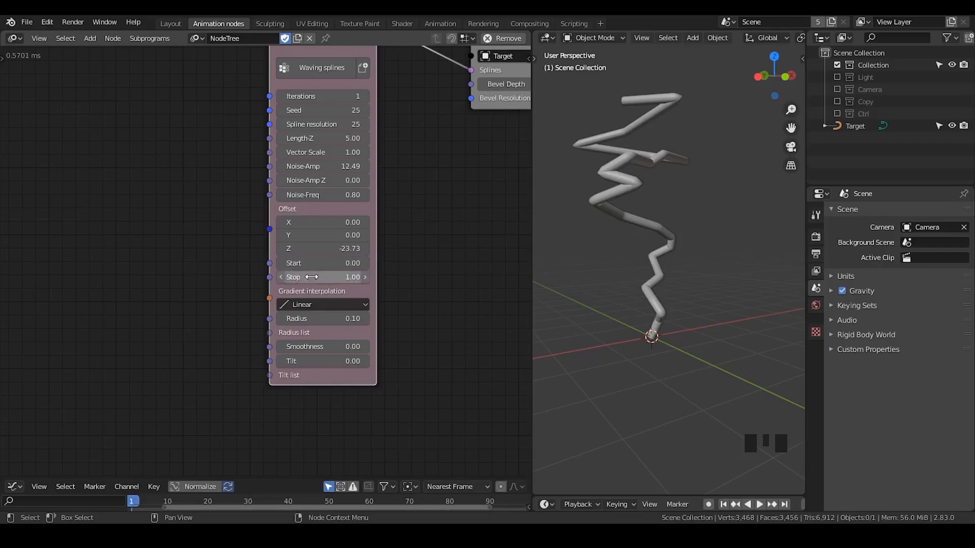
- Compare the curve's shape with the Waving splines node's Start value at 1.00 and 0.00, ending on 0.00
middle_drag(173, 259, 219, 232)
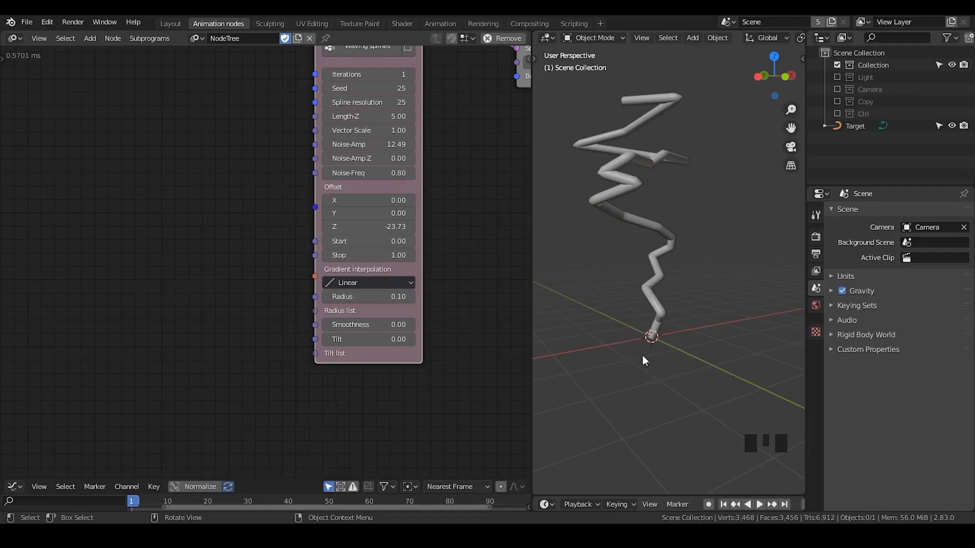
click(364, 243)
text(1)
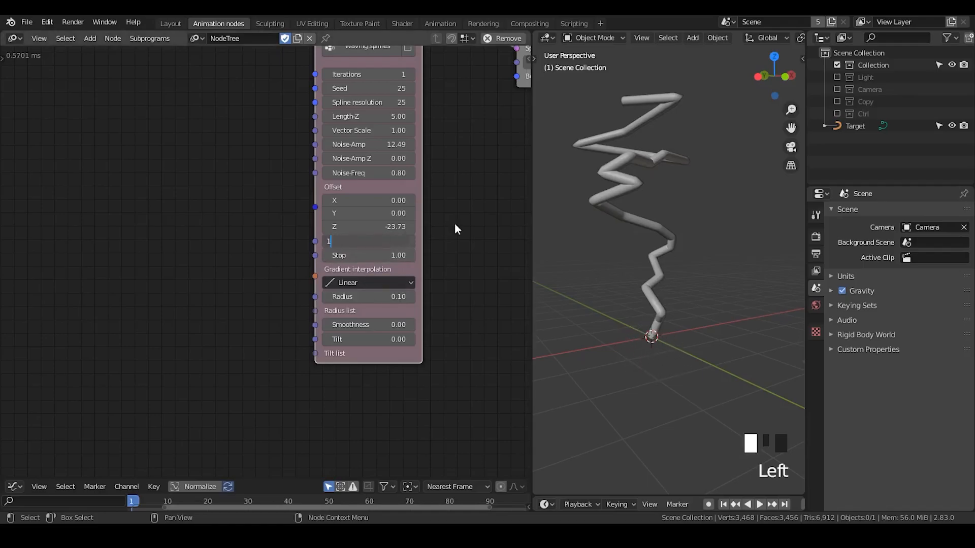
key(Return)
scroll(692, 336, down, 3)
middle_drag(681, 340, 702, 297)
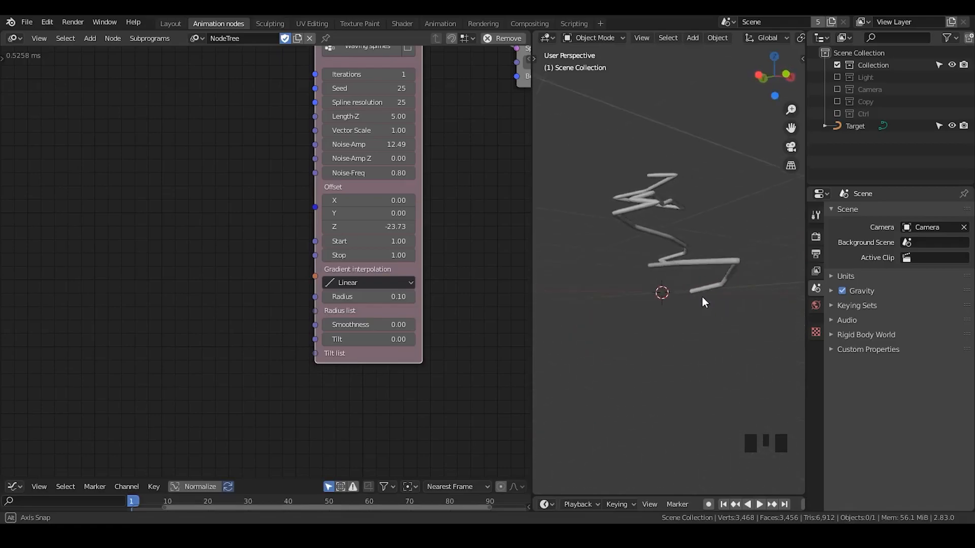
click(358, 241)
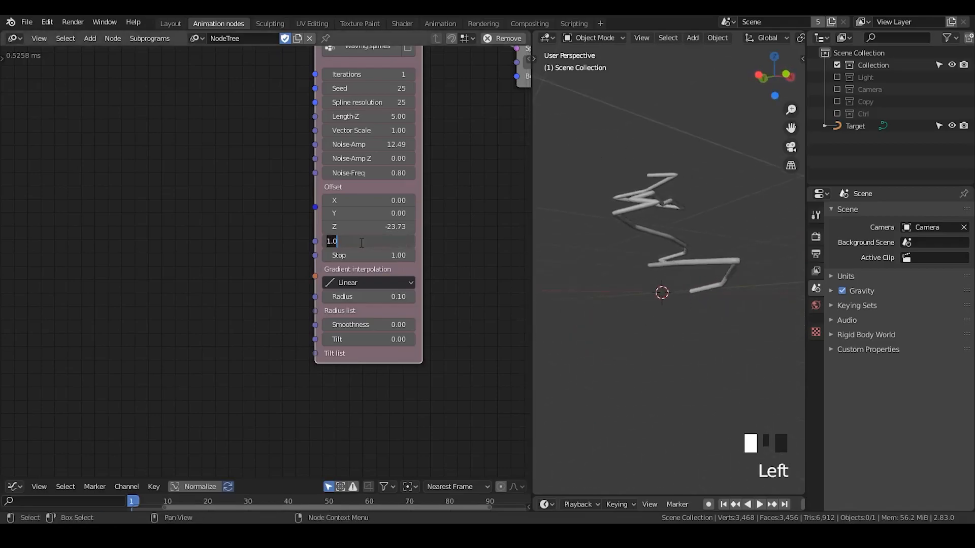
text(0)
key(Return)
scroll(712, 295, up, 1)
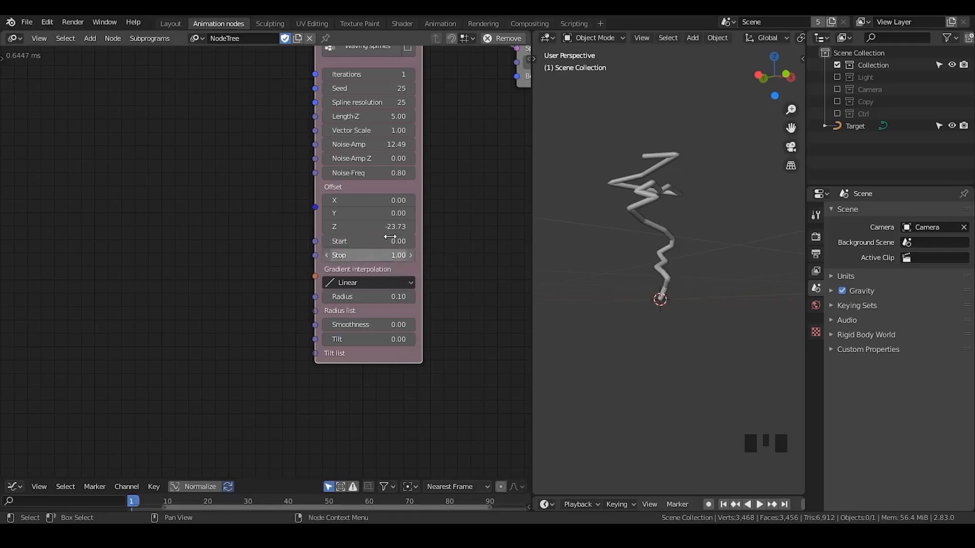
scroll(623, 281, up, 1)
middle_drag(661, 279, 658, 292)
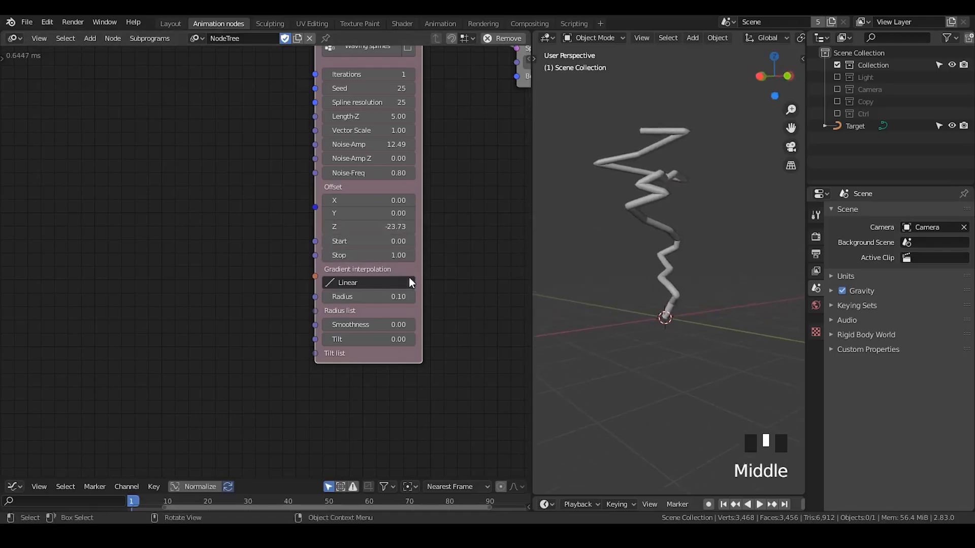
- Review the Gradient interpolation options and add a Construct Interpolation node beside the Waving splines node
click(365, 283)
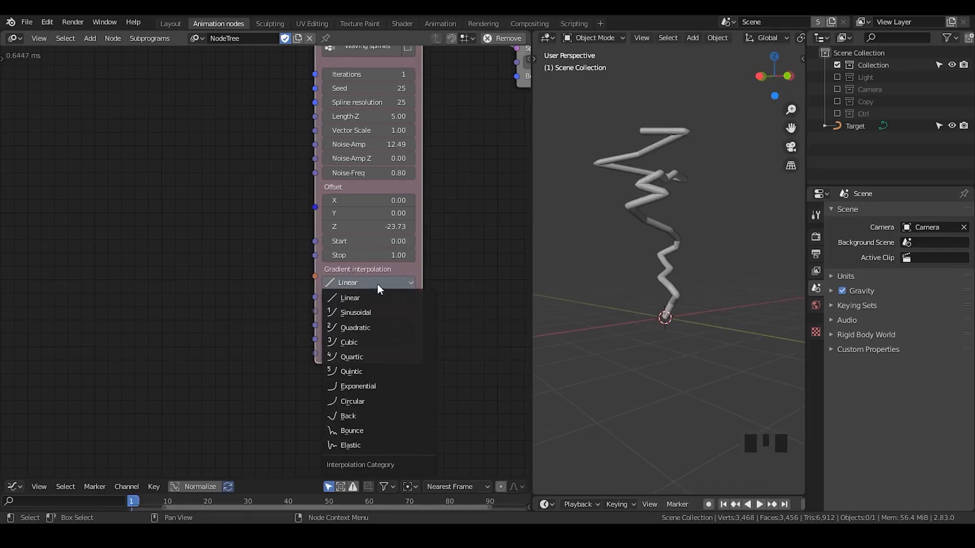
click(212, 252)
key(ctrl+a)
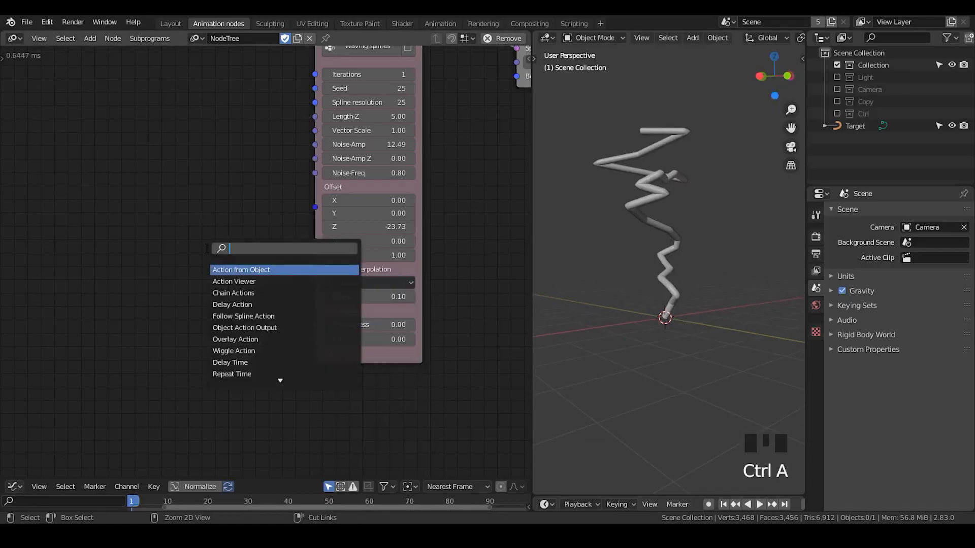
text(construct)
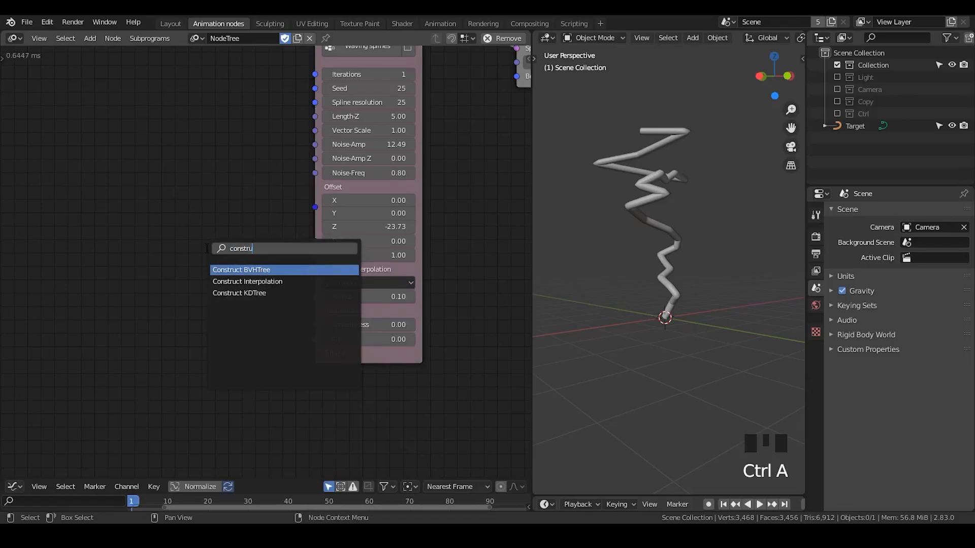
key(Down)
key(Return)
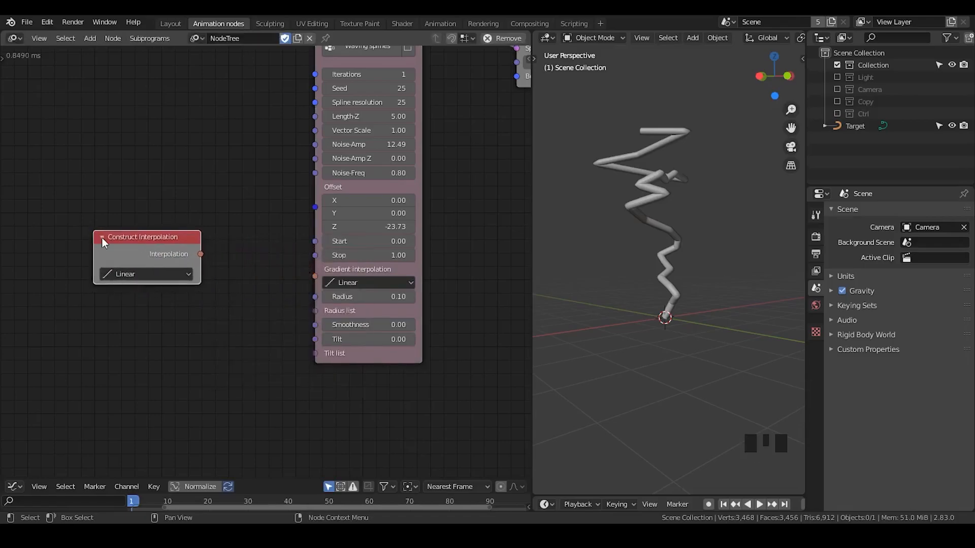
click(101, 236)
- Add an Interpolation Input node and place it below the Construct Interpolation node
middle_drag(101, 236, 142, 194)
key(ctrl+a)
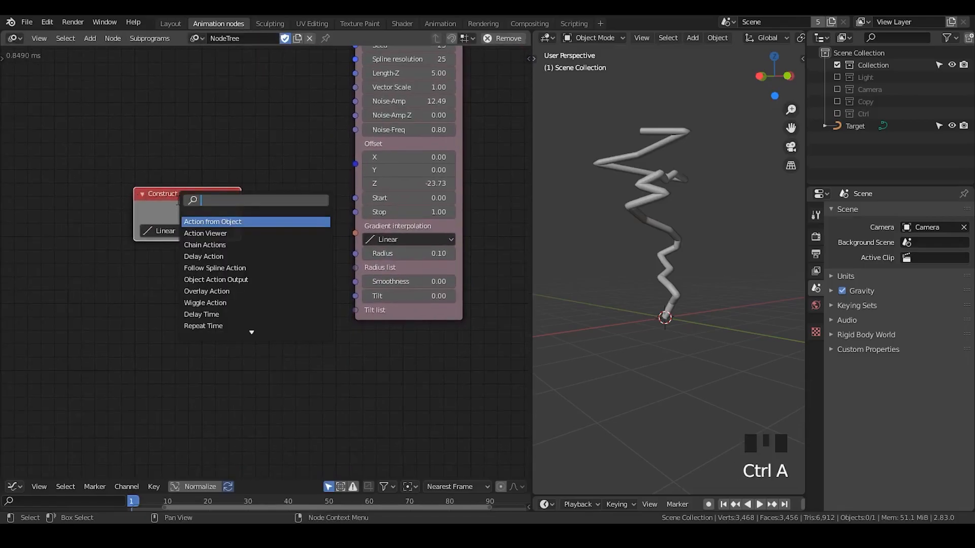
text(interpola)
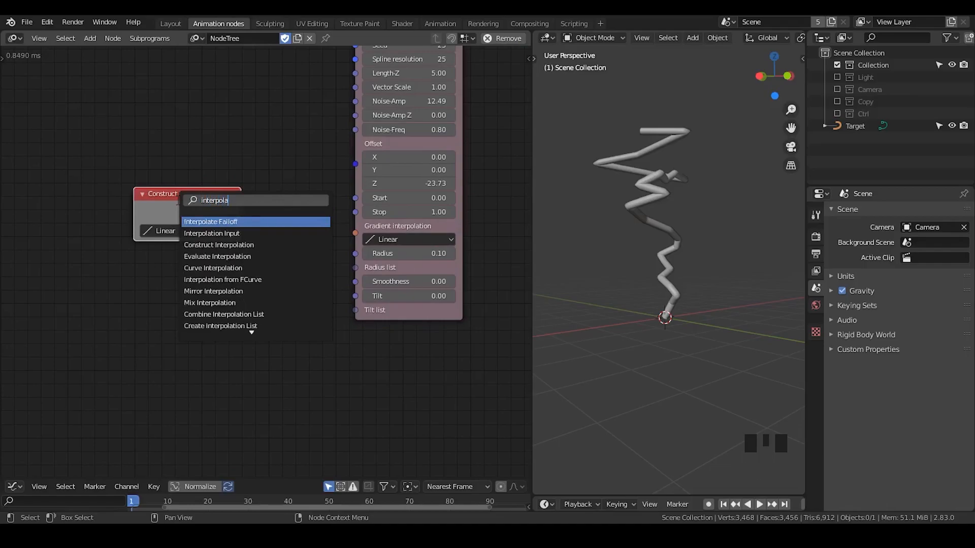
key(Down)
key(Return)
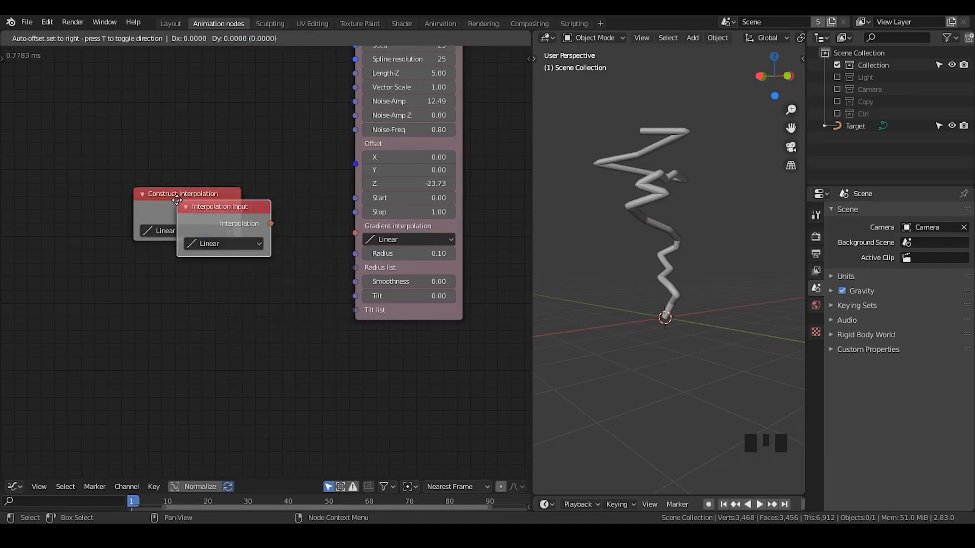
click(179, 258)
click(182, 271)
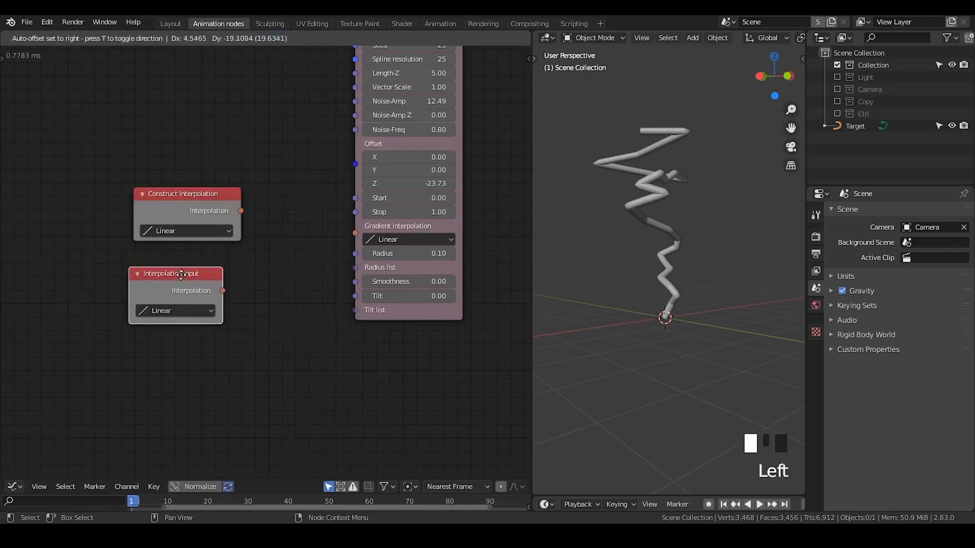
- Try the Power and Sinusoidal types on Construct Interpolation and the Sinusoidal type on Interpolation Input for comparison
click(198, 229)
click(169, 276)
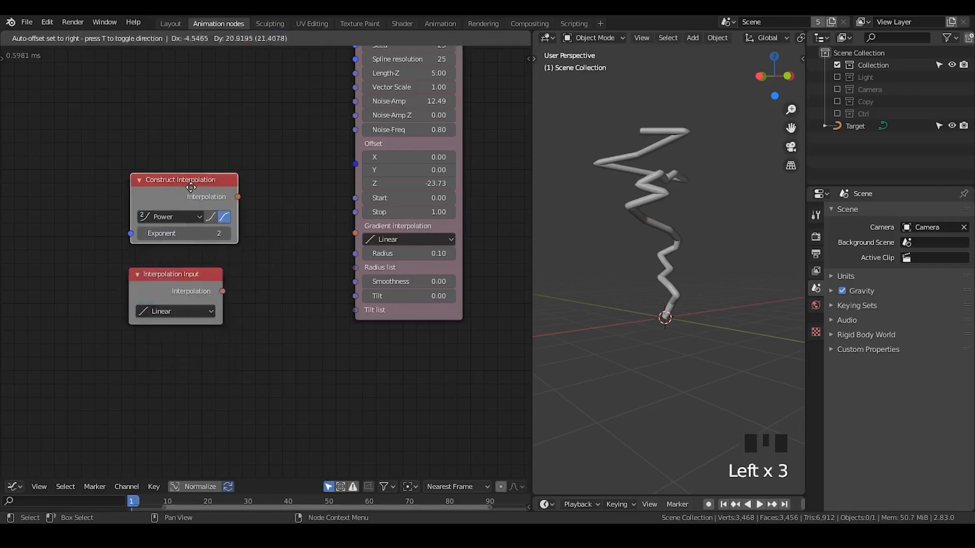
click(189, 207)
click(177, 238)
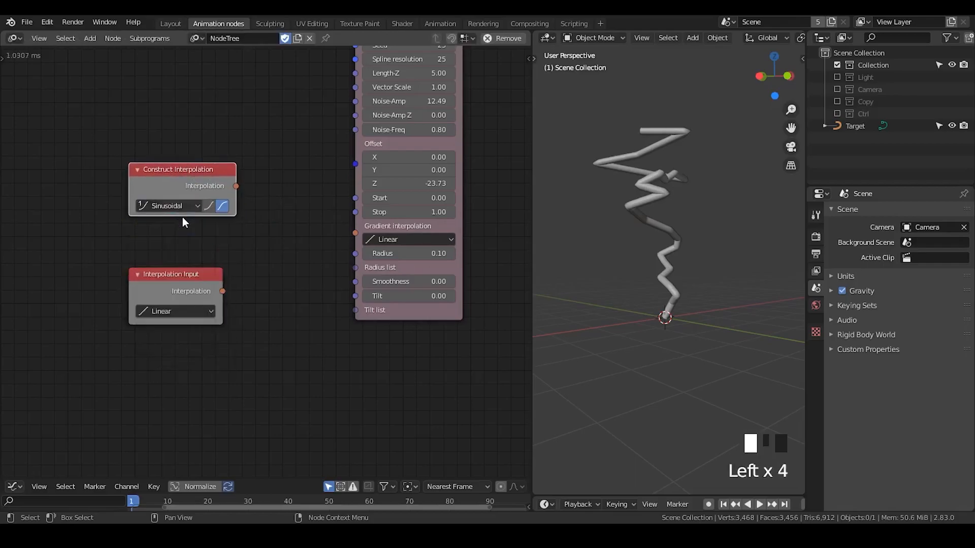
click(185, 312)
click(185, 341)
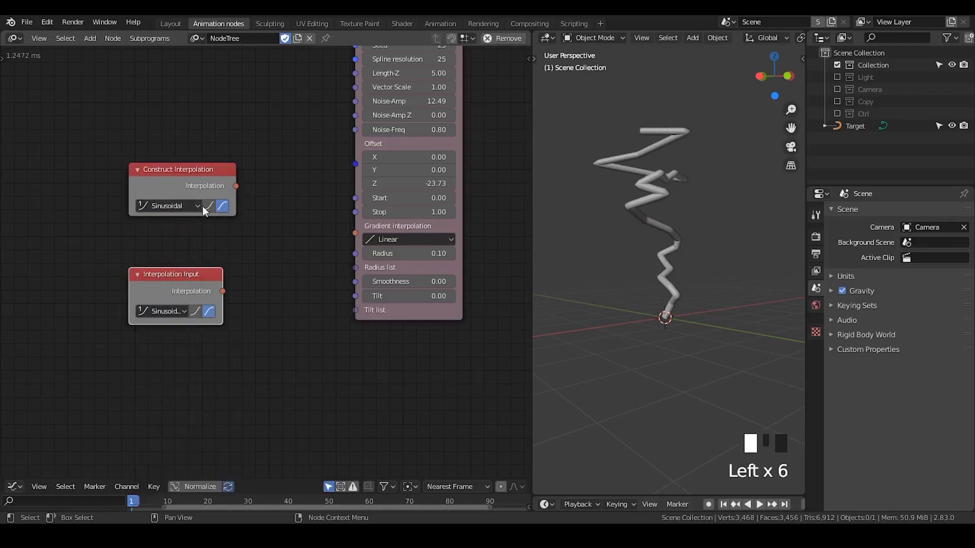
- Switch the Construct Interpolation node to Power and finally to Exponential
click(181, 207)
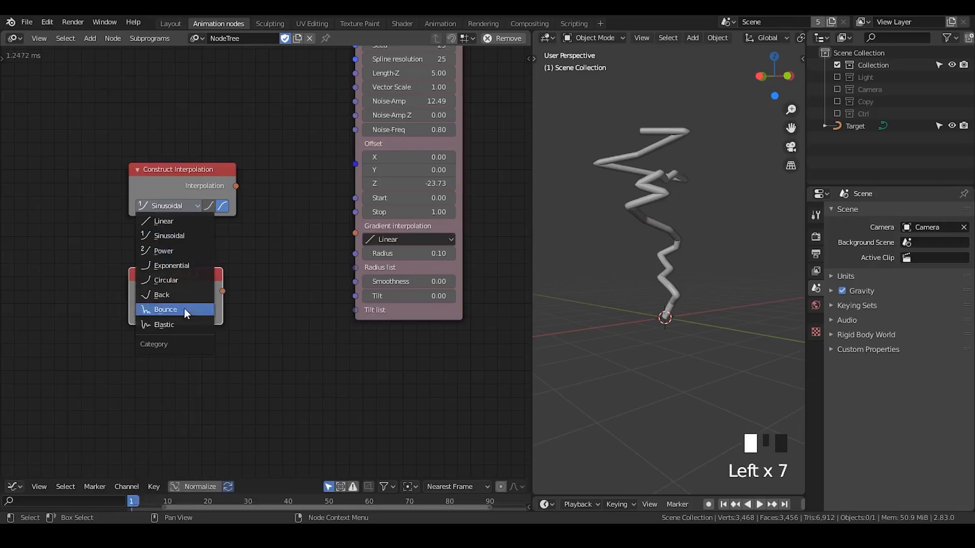
click(182, 252)
click(184, 204)
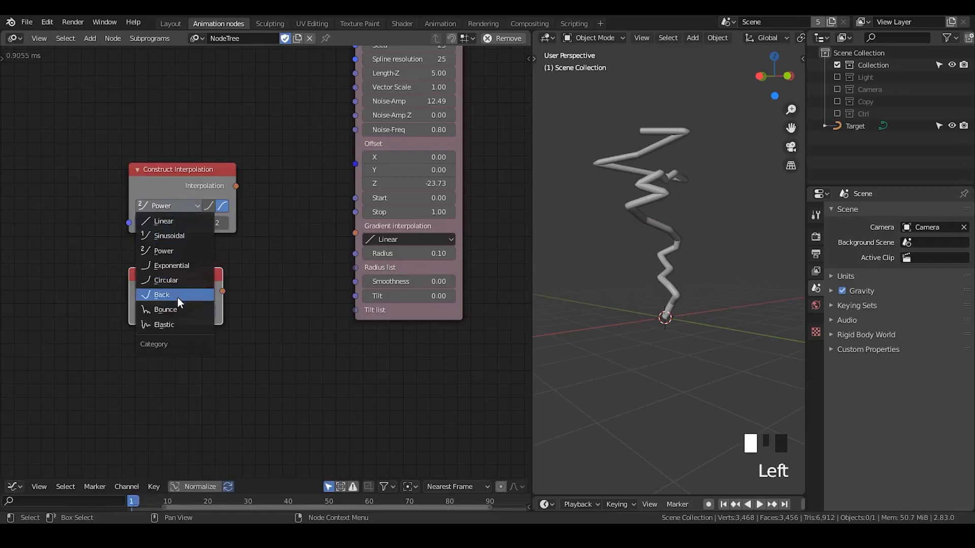
click(175, 265)
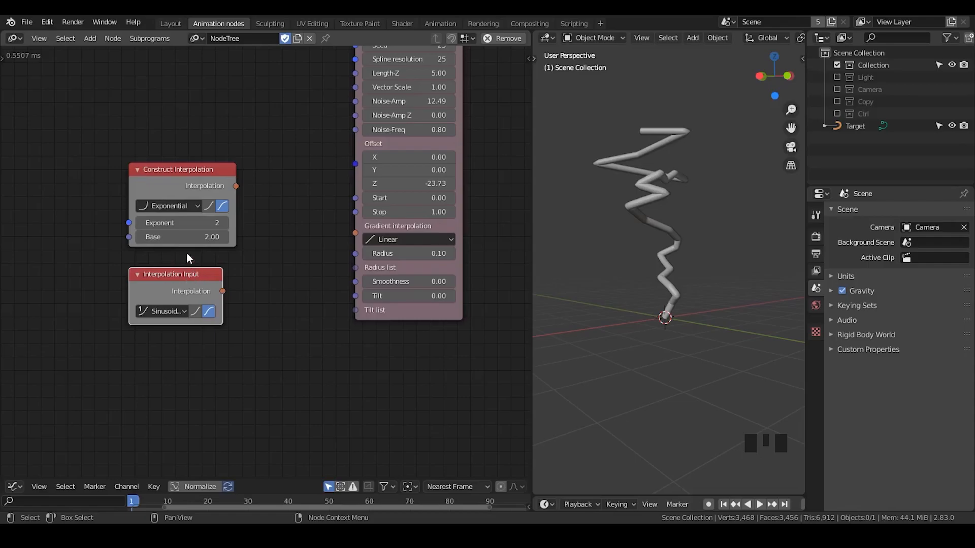
- Try the Exponential type on the Interpolation Input node, then delete that node
click(167, 311)
click(184, 405)
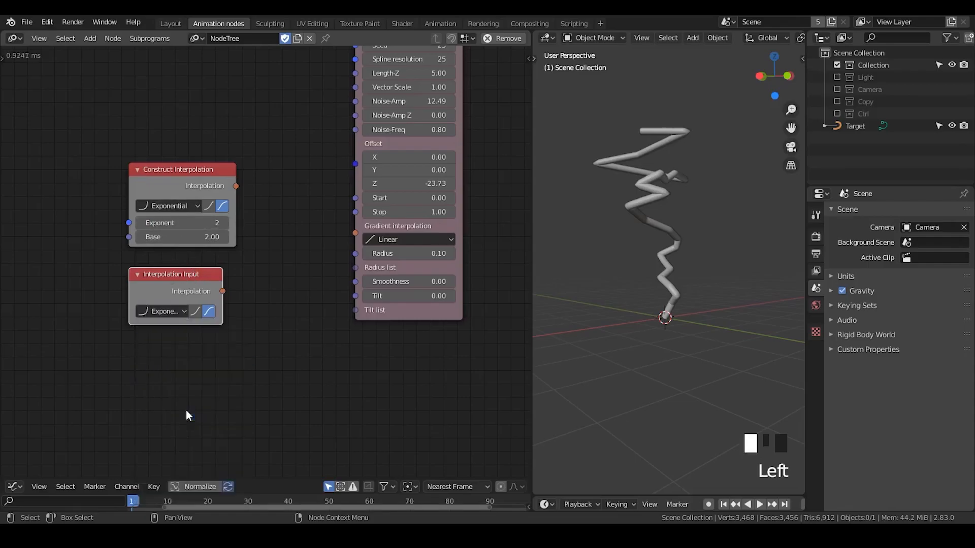
click(175, 289)
key(x)
- Attach an Interpolation Viewer to the Construct Interpolation node and link its output to the Waving splines node's Gradient interpolation
drag(198, 168, 96, 166)
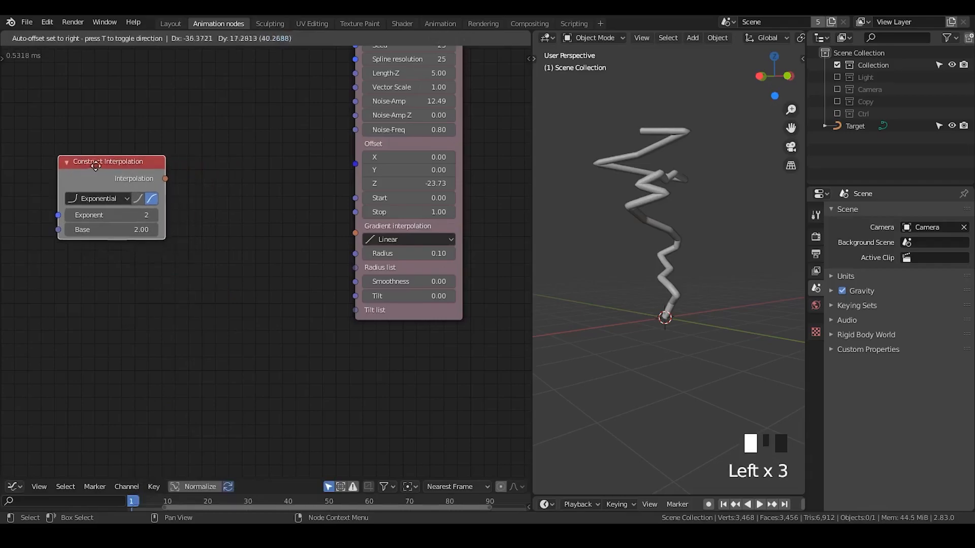
key(w)
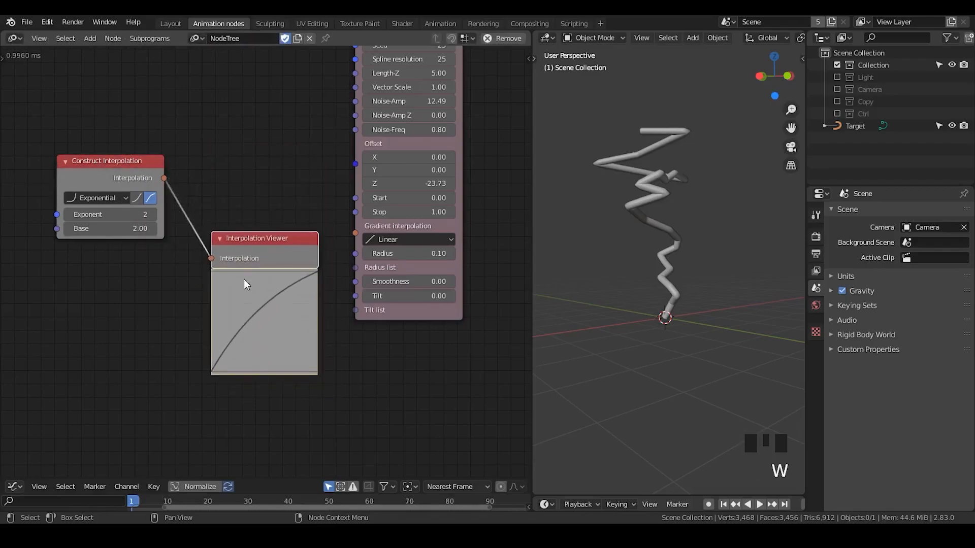
click(265, 287)
drag(114, 158, 137, 147)
drag(187, 167, 358, 231)
- Lower the Construct Interpolation node's Base to 0.00 and view the curve from several angles
middle_drag(699, 274, 665, 239)
mouse_move(143, 217)
mouse_down()
mouse_move(119, 218)
mouse_move(136, 217)
mouse_up()
middle_drag(620, 200, 648, 203)
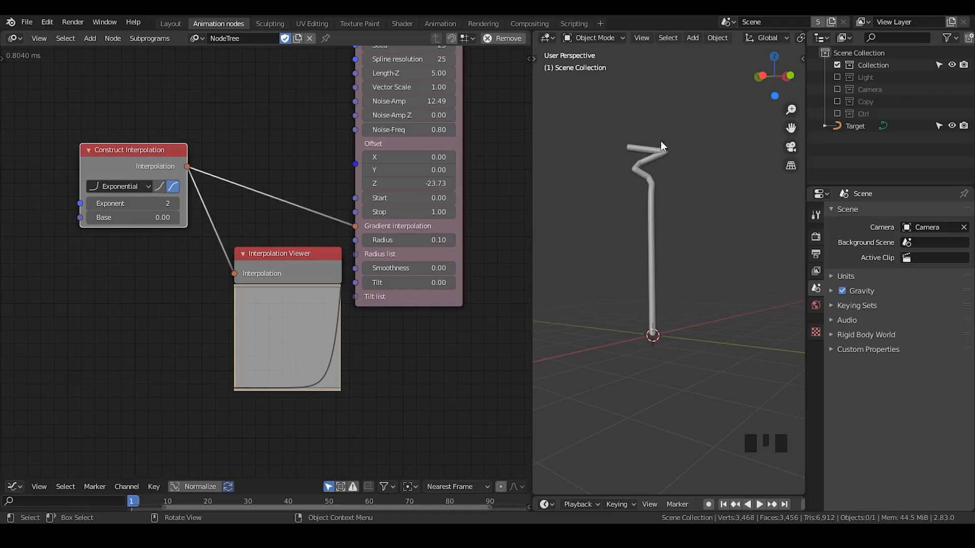
middle_drag(676, 147, 640, 140)
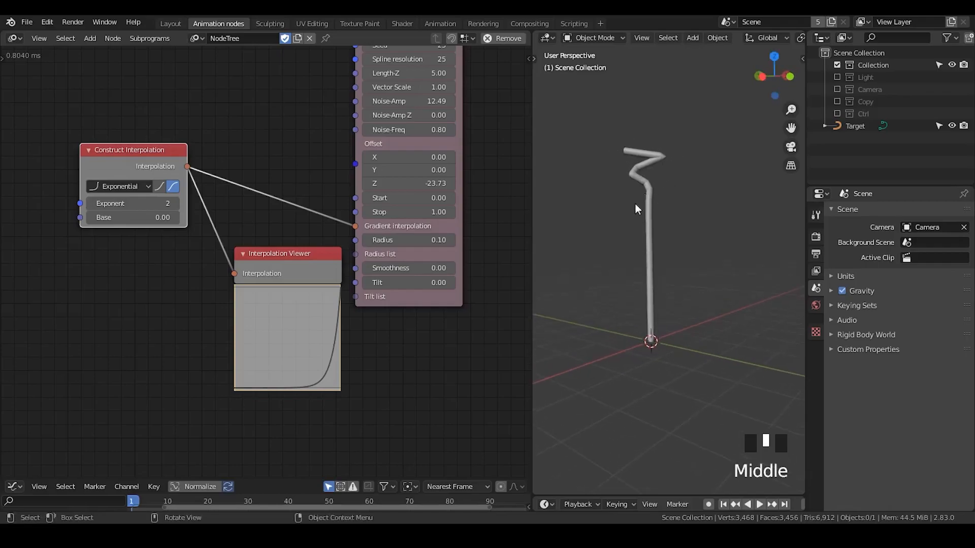
- Add a 3D Viewer node below the curve output and connect the Waving splines node's Sample Vectors to it
middle_drag(482, 120, 342, 234)
key(ctrl+a)
text(3D)
click(410, 174)
click(409, 178)
drag(328, 89, 416, 202)
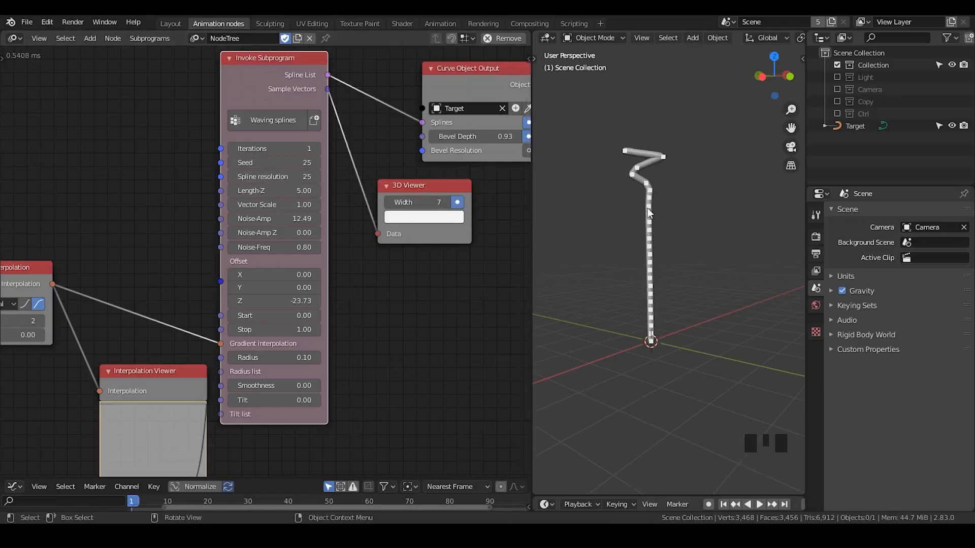
- Set the Construct Interpolation node's Exponent to 11 and Base to 1.68, and view the resulting curve
shift+middle_drag(290, 300, 406, 208)
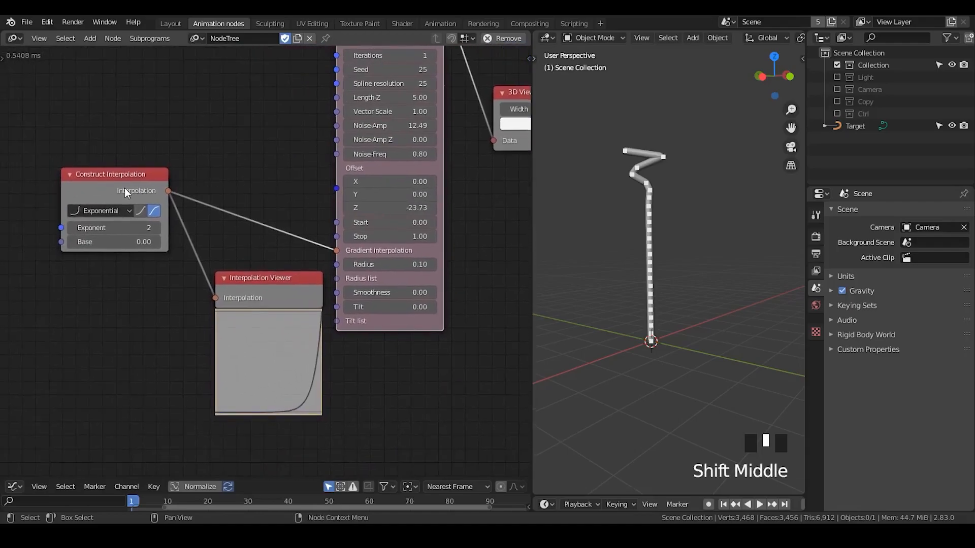
drag(100, 195, 113, 221)
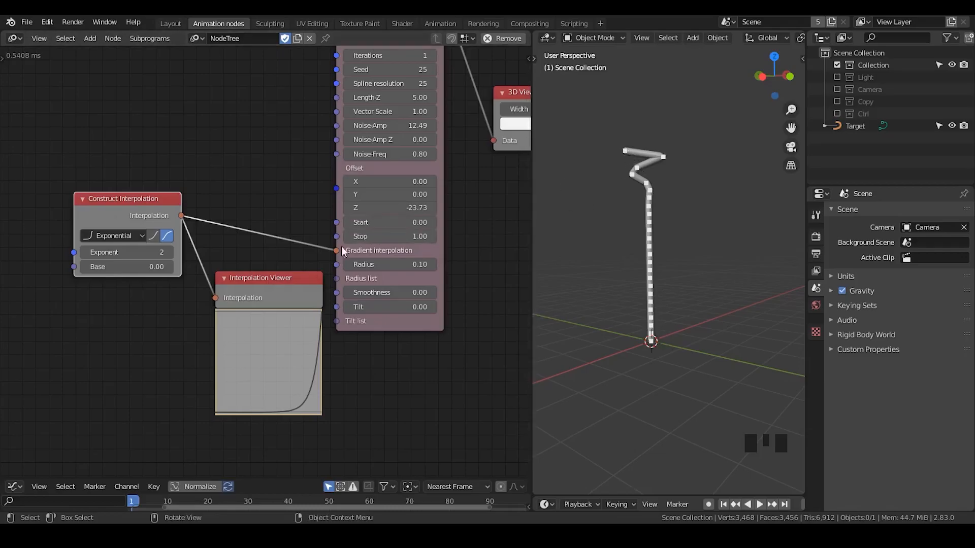
drag(127, 267, 214, 267)
click(169, 252)
drag(132, 252, 30, 266)
drag(127, 266, 148, 266)
middle_drag(609, 292, 674, 324)
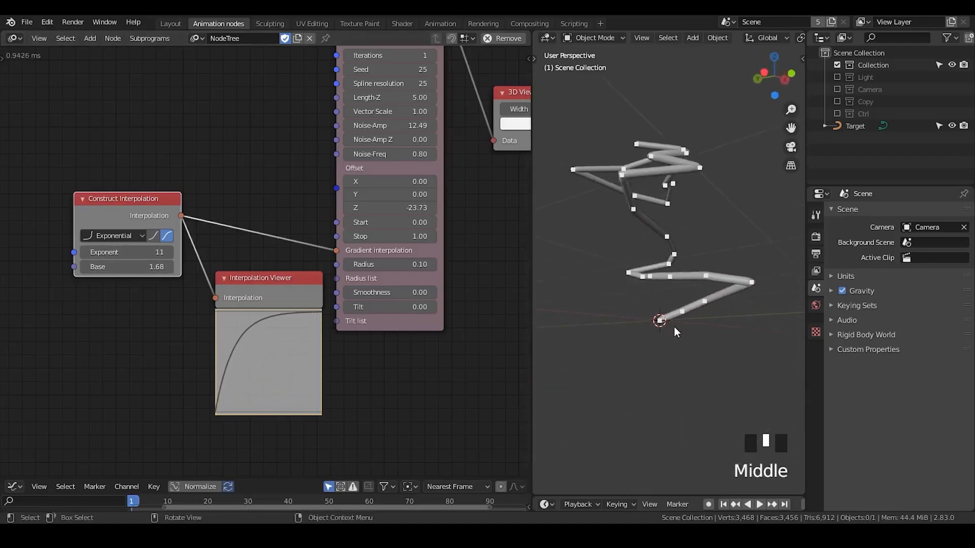
- Sketch temporary annotation strokes around the curve's base in the viewport and erase them
mouse_move(641, 312)
mouse_down()
mouse_move(642, 328)
mouse_move(683, 317)
mouse_move(650, 305)
mouse_up()
key(d)
middle_drag(672, 295, 680, 339)
key(d)
mouse_move(670, 359)
right_down()
mouse_move(647, 349)
mouse_move(676, 335)
right_up()
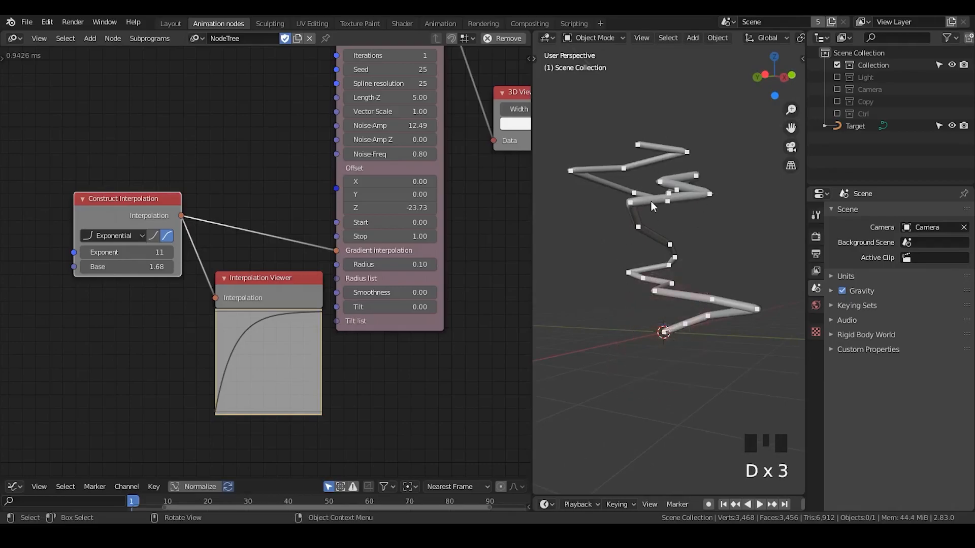
- Set the Waving splines node's Noise-Amp to 2.56 and inspect the base of the resulting curve
middle_drag(693, 242, 682, 268)
drag(393, 126, 328, 126)
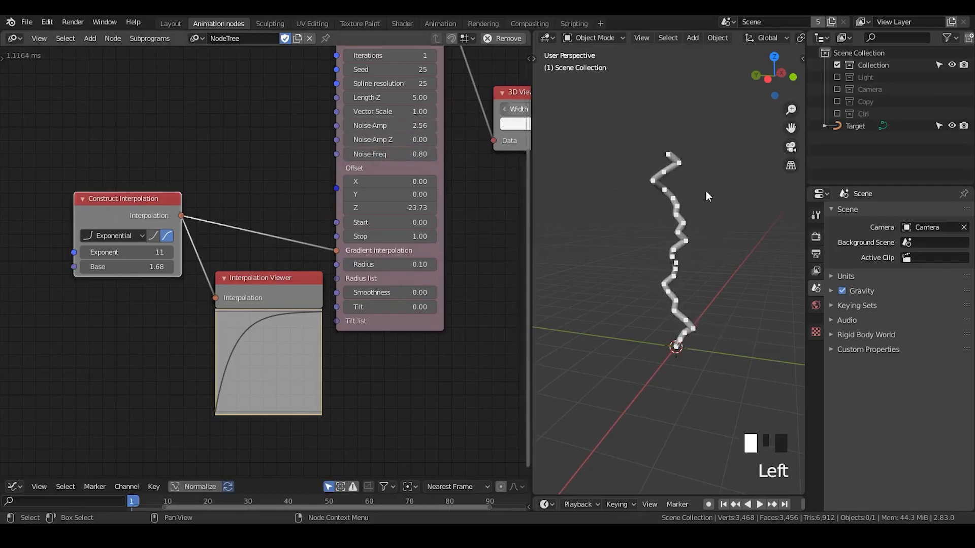
middle_drag(711, 327, 713, 307)
key(d)
mouse_move(668, 329)
mouse_down()
mouse_move(708, 335)
mouse_move(669, 325)
mouse_up()
right_drag(675, 328, 679, 329)
mouse_move(708, 237)
middle_down()
mouse_move(684, 261)
mouse_move(713, 257)
mouse_move(696, 264)
middle_up()
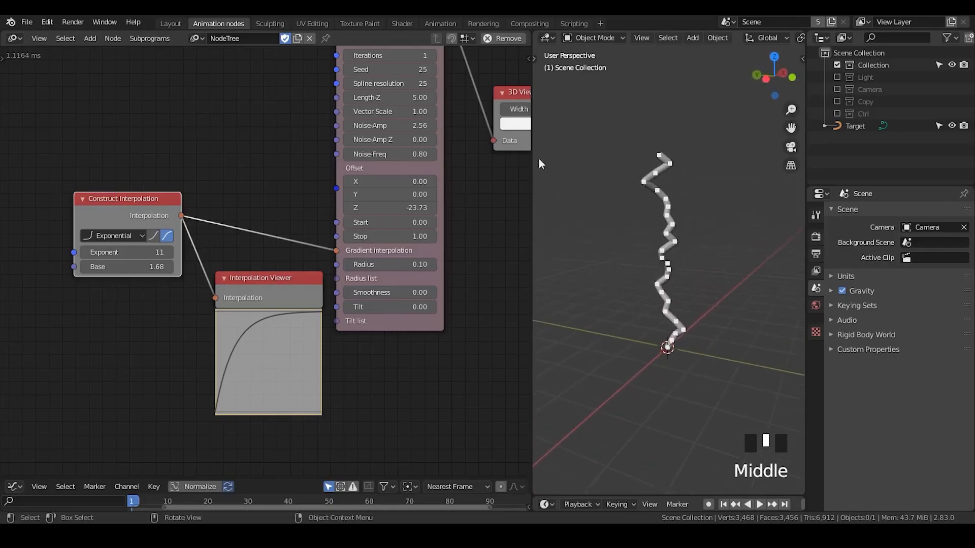
- Set the Waving splines node's Spline resolution to 16, Noise-Freq to 0.77 and Noise-Amp Z to 0
drag(395, 84, 372, 84)
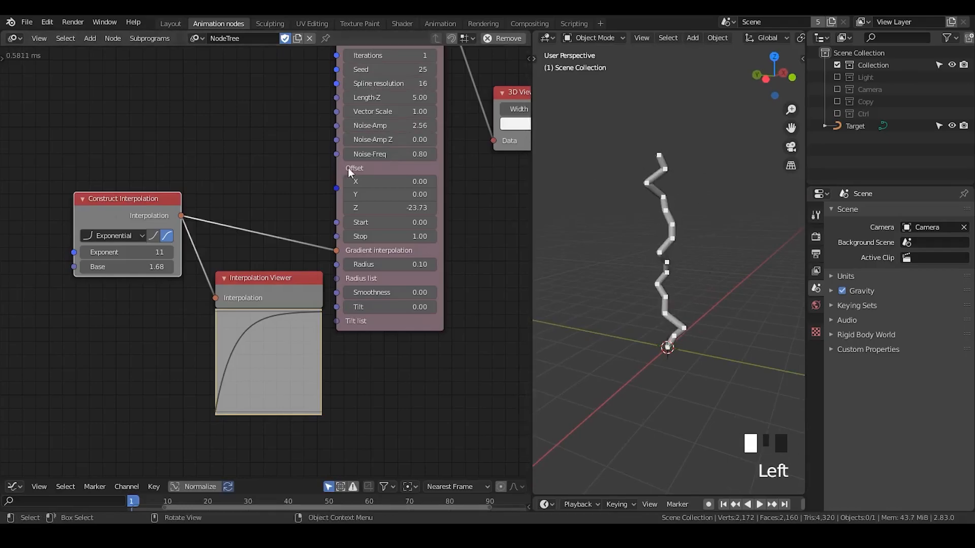
shift+drag(375, 153, 389, 139)
click(389, 138)
text(0)
key(Return)
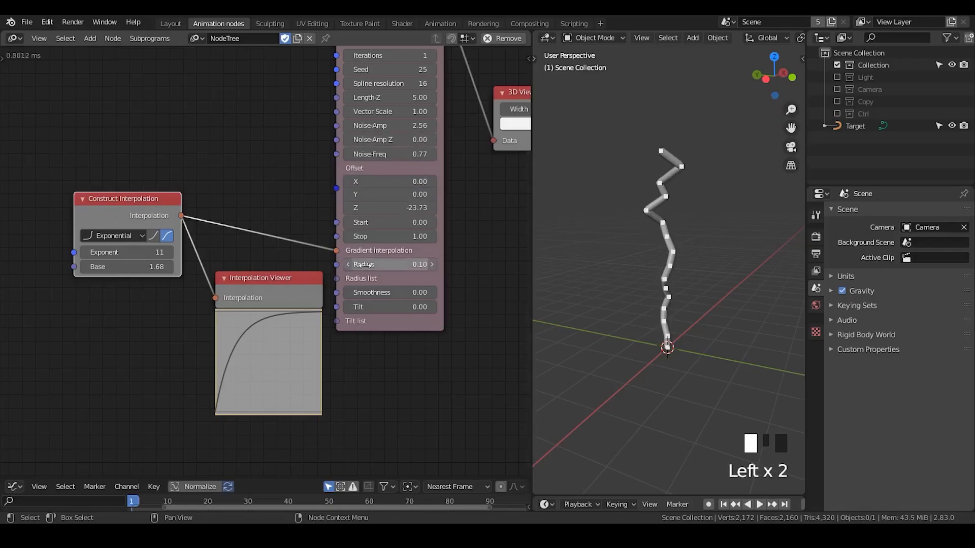
- Delete the Interpolation Viewer and move the Construct Interpolation node closer to the Waving splines node
drag(245, 290, 245, 301)
key(x)
drag(127, 199, 218, 254)
mouse_move(670, 256)
middle_down()
mouse_move(684, 237)
mouse_move(642, 261)
mouse_move(672, 256)
mouse_move(663, 264)
middle_up()
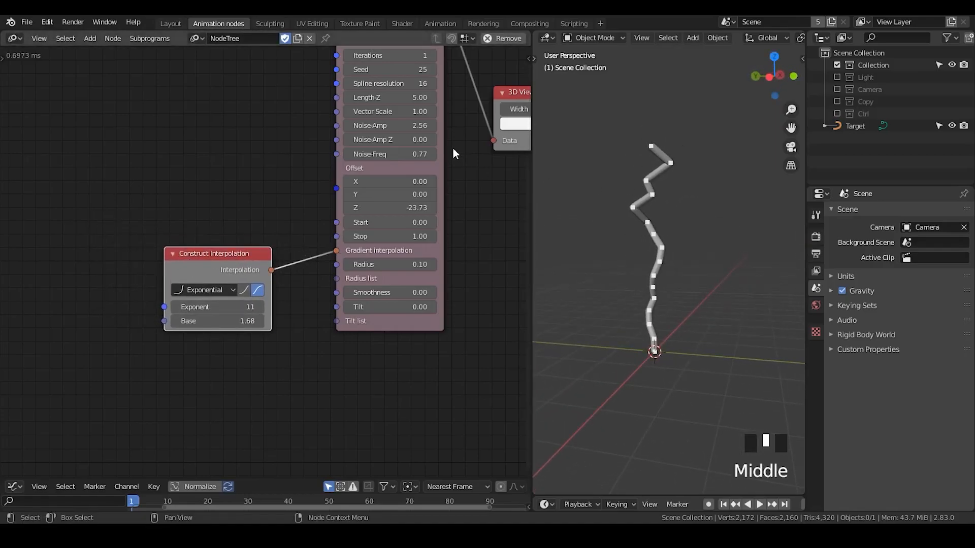
- Turn off the 3D Viewer node's point display in the viewport
middle_drag(450, 145, 285, 272)
click(413, 235)
middle_drag(414, 235, 451, 156)
mouse_move(616, 260)
middle_down()
mouse_move(635, 273)
mouse_move(620, 262)
middle_up()
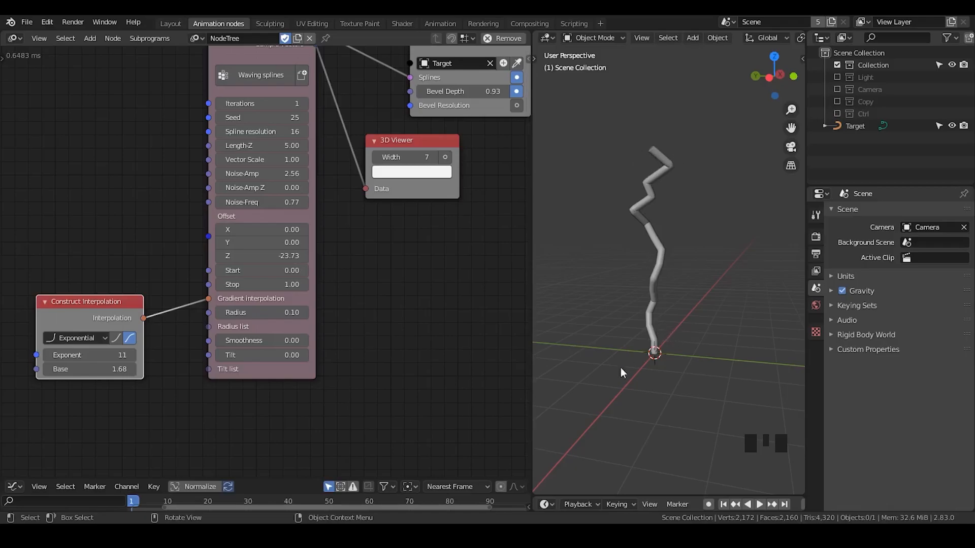
- Collapse the Construct Interpolation node and shift it slightly upward to free space beneath it
middle_drag(91, 292, 223, 260)
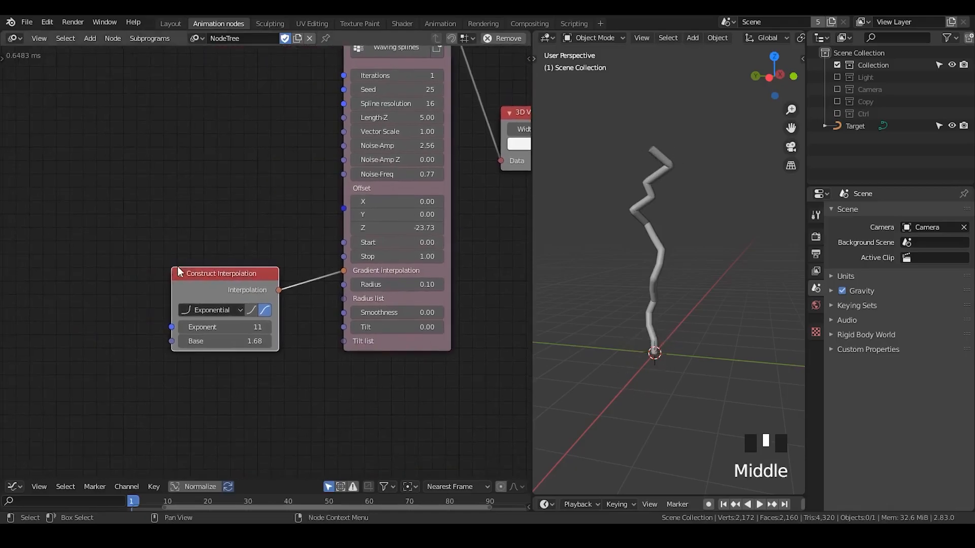
click(184, 275)
drag(186, 277, 186, 257)
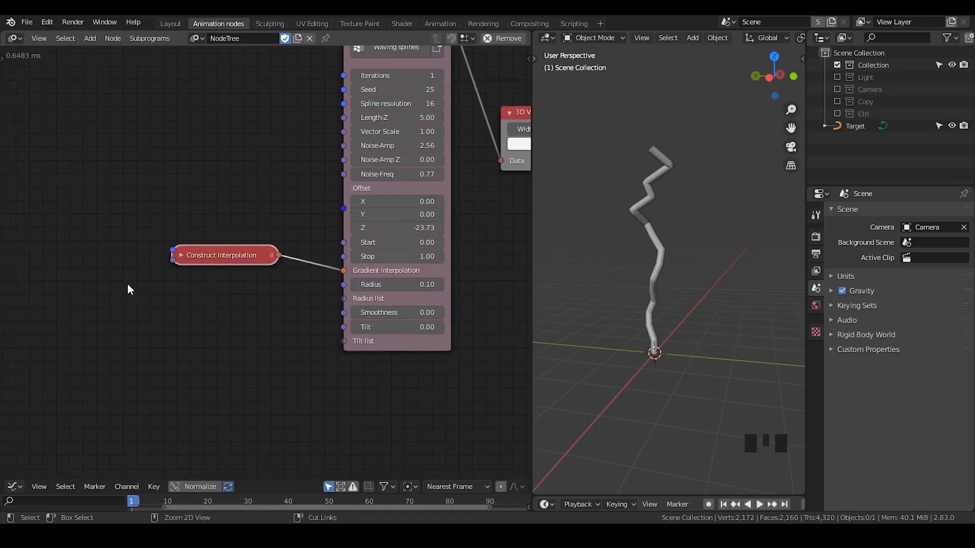
- Add a Float Range node below Construct Interpolation and switch its step type to Start / Stop
key(ctrl+a)
text(float range)
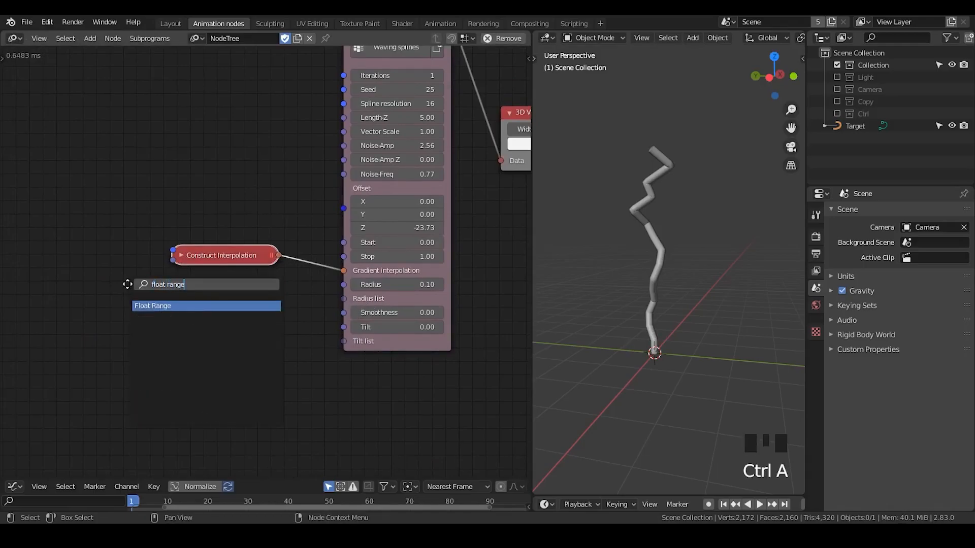
key(Return)
click(189, 321)
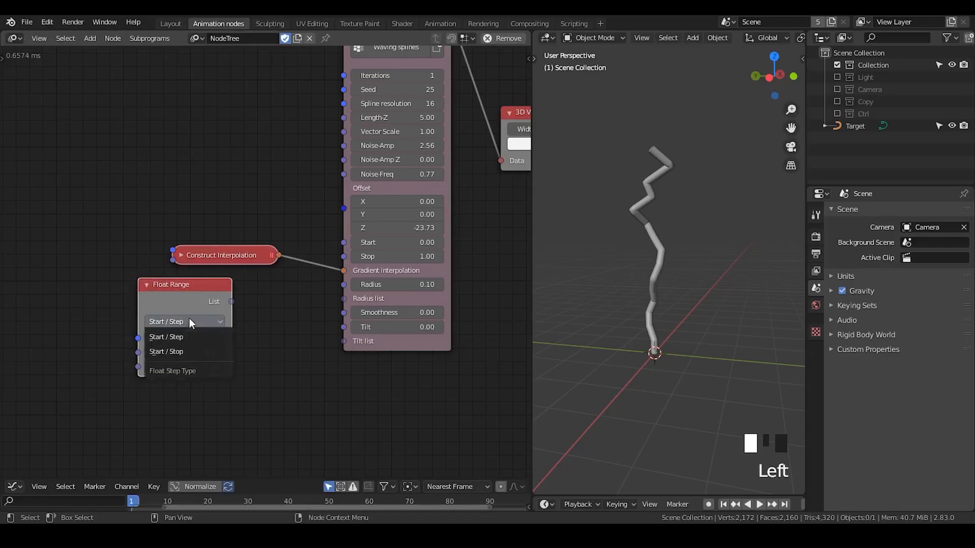
click(194, 358)
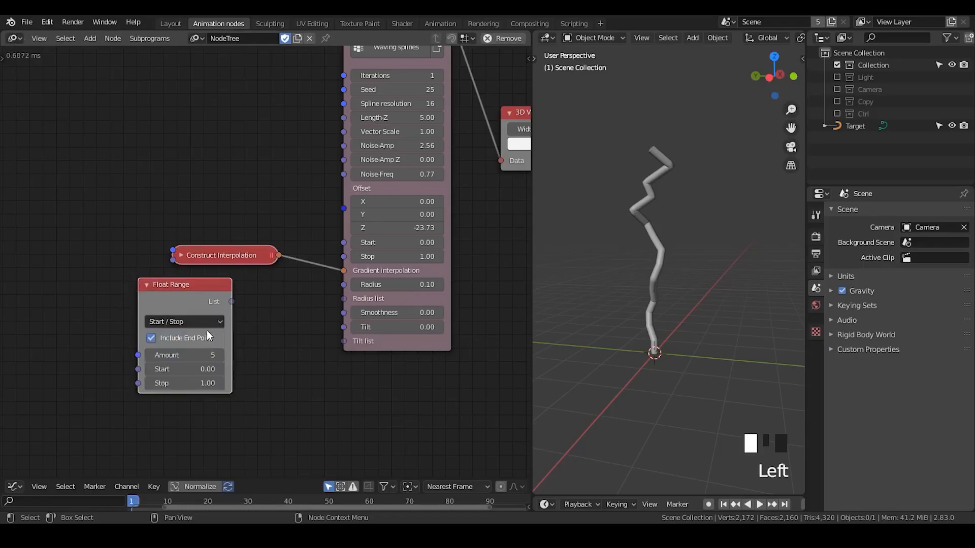
- Set the Float Range node's Start to 0.1 and Stop to 0
click(202, 369)
text(0.1)
key(Return)
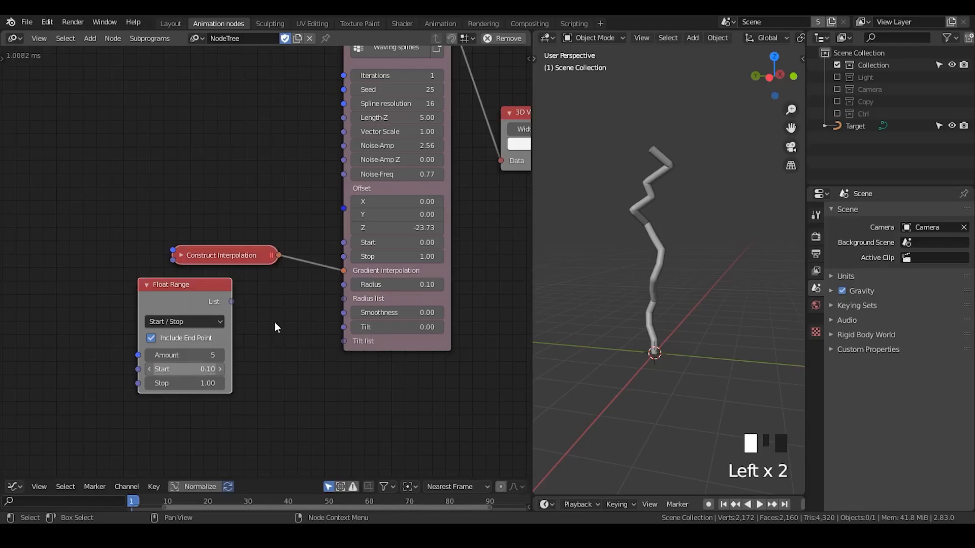
click(196, 382)
text(0)
key(Return)
- Connect the Float Range list to the Waving splines node's Radius list and align it under Construct Interpolation
drag(231, 301, 337, 303)
drag(257, 308, 244, 309)
mouse_move(204, 263)
mouse_down()
mouse_move(203, 244)
mouse_move(213, 265)
mouse_up()
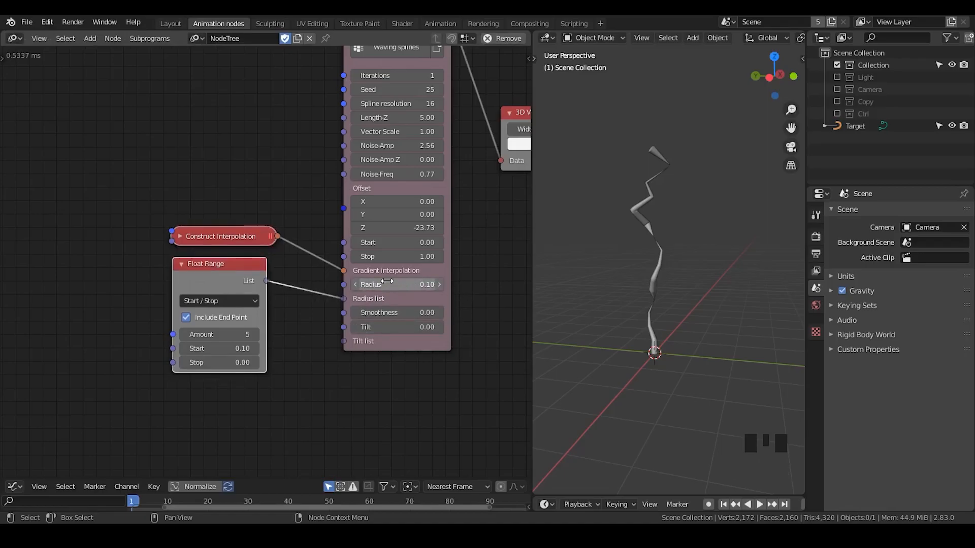
- Try other Start and Stop values on the Float Range node, and reset them to 0.1 and 0
middle_drag(387, 281, 375, 290)
mouse_move(204, 357)
mouse_down()
mouse_move(234, 357)
mouse_move(200, 360)
mouse_move(210, 375)
mouse_up()
click(204, 375)
text(0)
key(Return)
click(200, 358)
click(200, 358)
text(0.1)
key(Return)
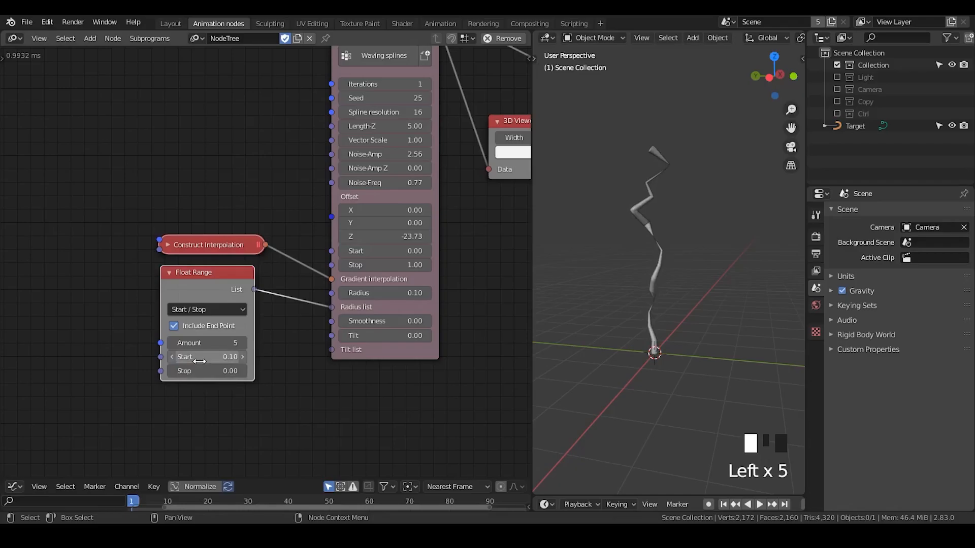
- Create an Integer Input node of 16 for the Waving splines node's Spline resolution and place it further from the node
middle_drag(624, 284, 637, 365)
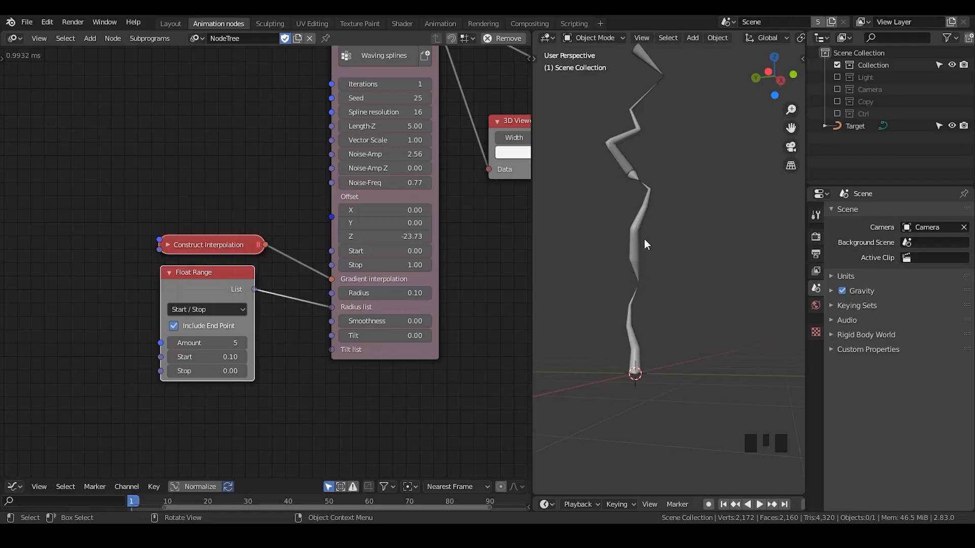
middle_drag(207, 211, 259, 237)
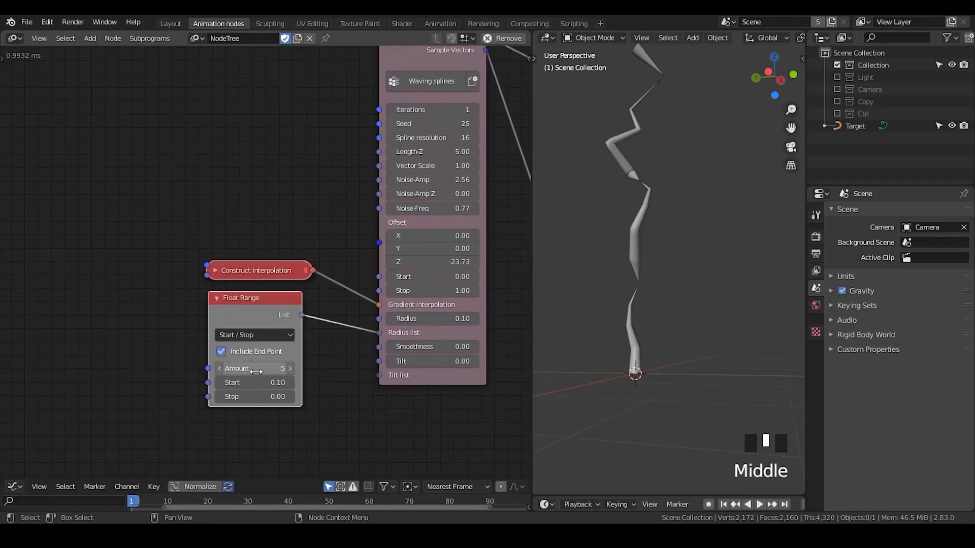
middle_drag(428, 46, 435, 98)
click(435, 98)
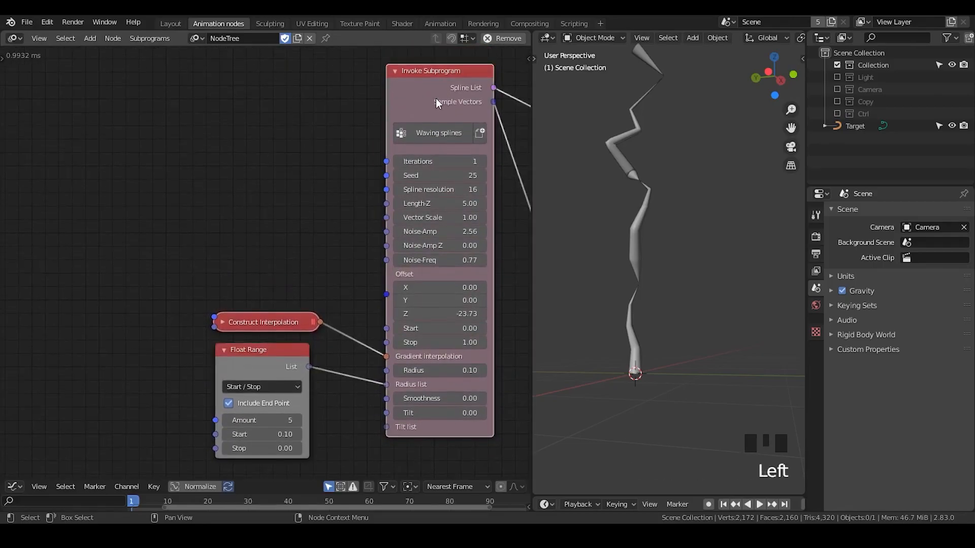
key(w)
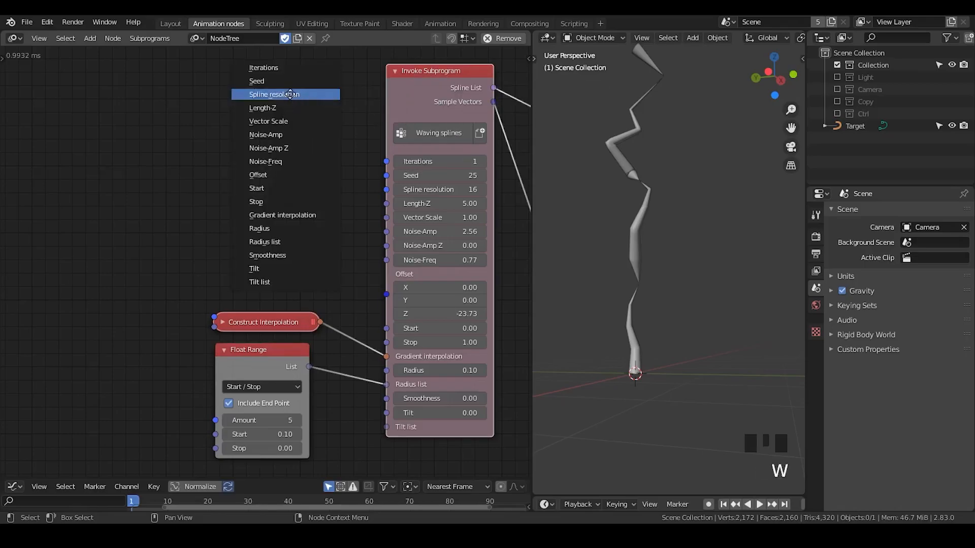
click(291, 95)
click(4, 146)
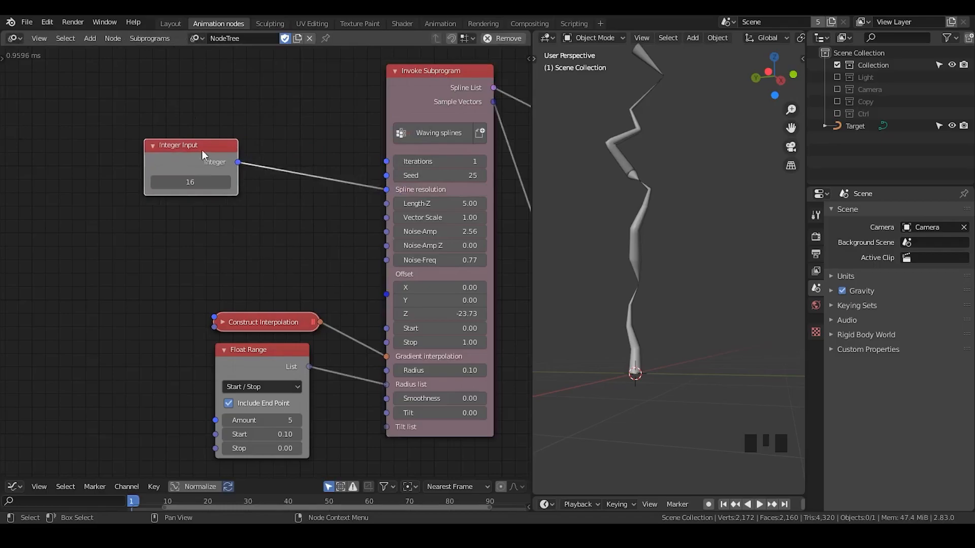
drag(201, 158, 113, 150)
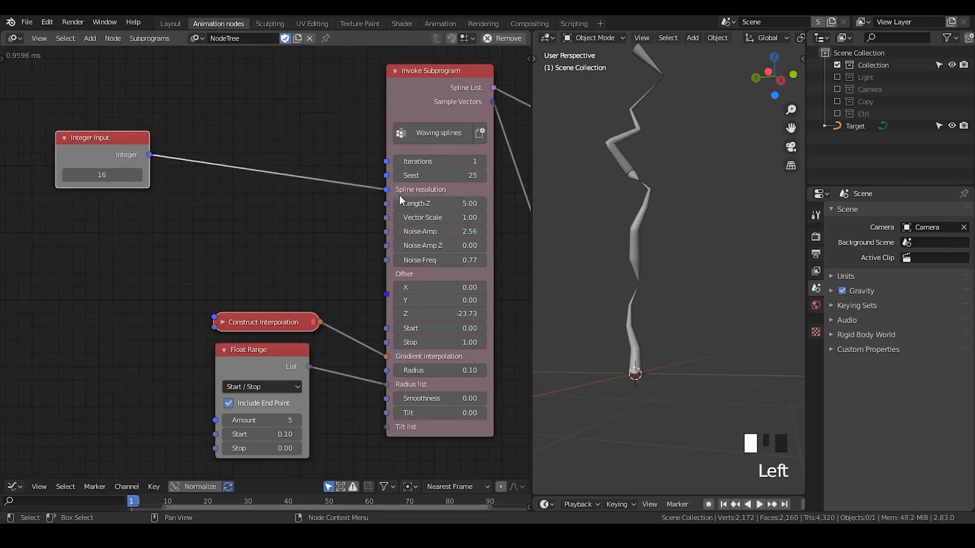
- Connect the Integer Input to the Float Range node's Amount and view the tapered curve
drag(149, 155, 217, 424)
mouse_move(252, 355)
mouse_down()
mouse_move(231, 354)
mouse_move(242, 341)
mouse_up()
scroll(584, 172, down, 2)
middle_drag(603, 178, 638, 227)
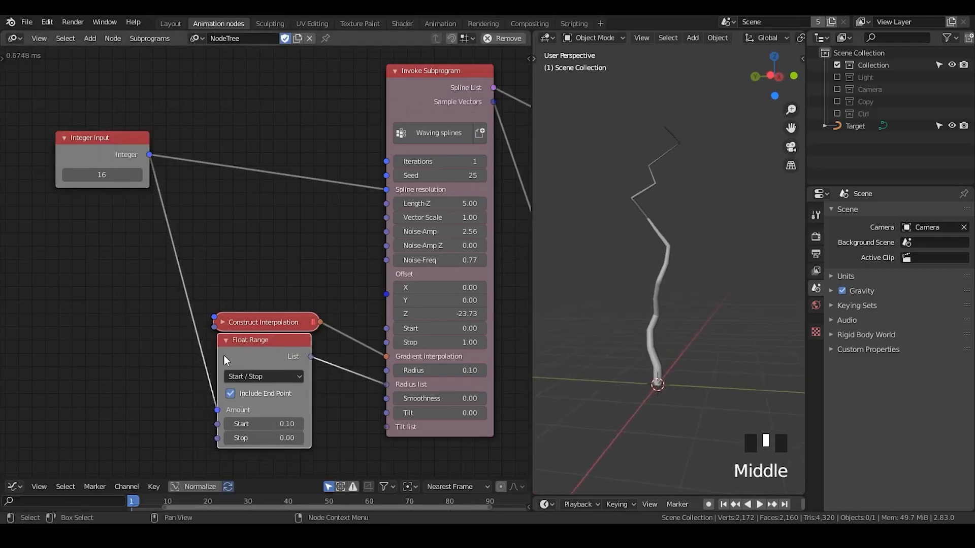
- Move the Construct Interpolation and Float Range nodes up between the Integer Input and Waving splines nodes
drag(225, 355, 216, 361)
drag(264, 322, 259, 234)
drag(244, 350, 231, 275)
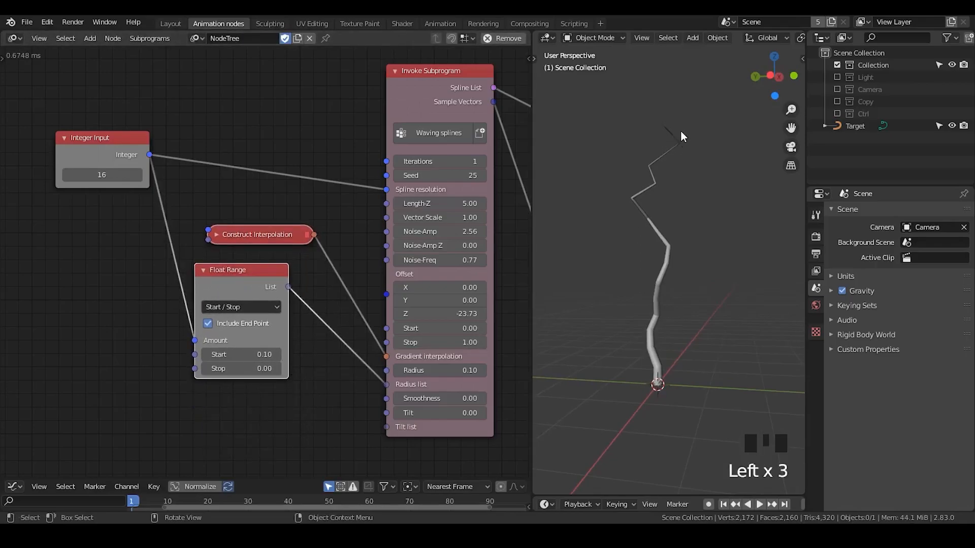
middle_drag(690, 306, 708, 322)
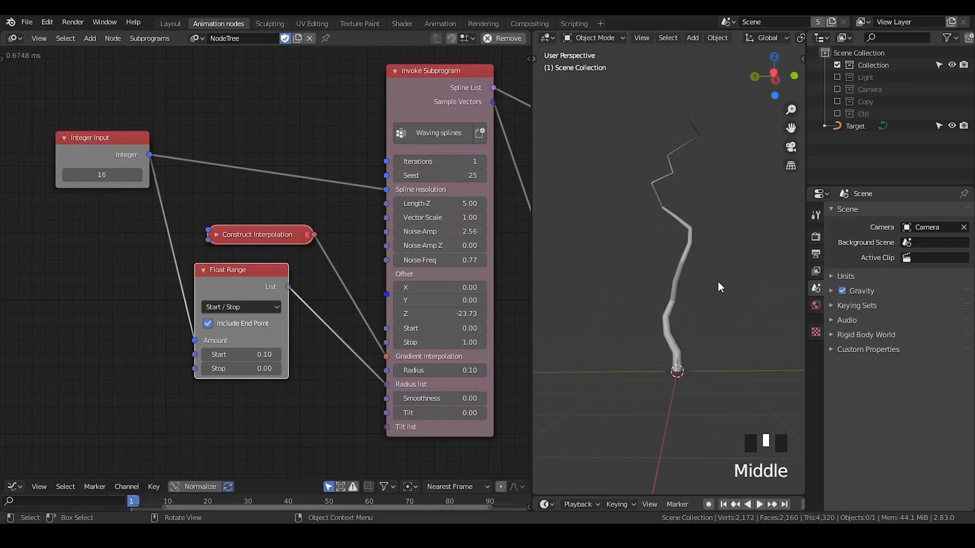
- Try a thicker curve base by raising the Float Range node's Start to 0.3
middle_drag(438, 257, 370, 279)
middle_drag(692, 197, 691, 209)
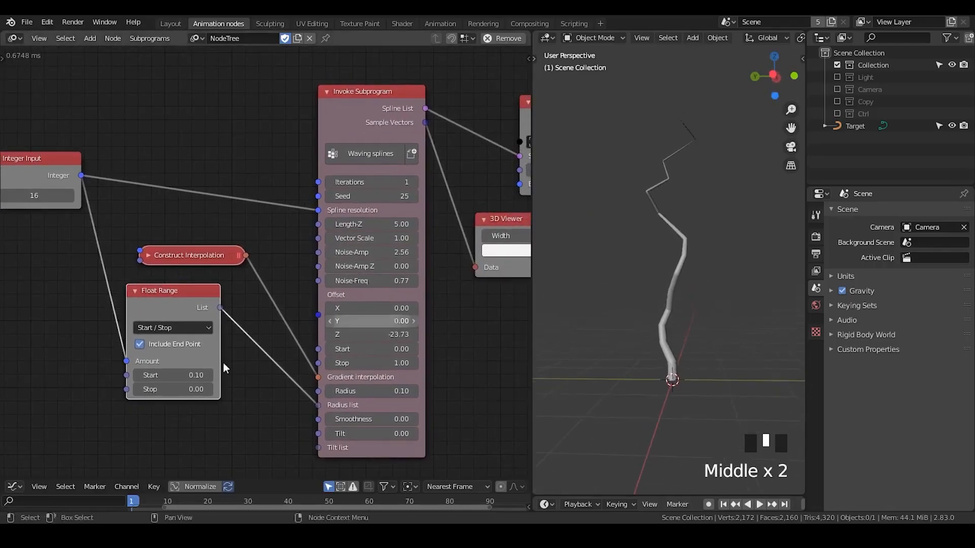
middle_drag(214, 364, 237, 325)
mouse_move(220, 335)
mouse_down()
mouse_move(237, 336)
mouse_move(228, 335)
mouse_up()
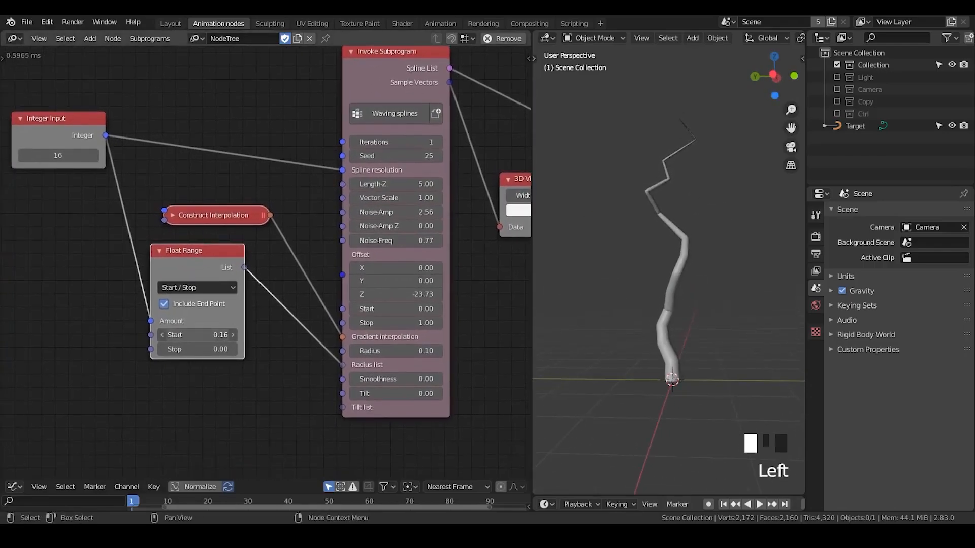
click(201, 335)
text(0)
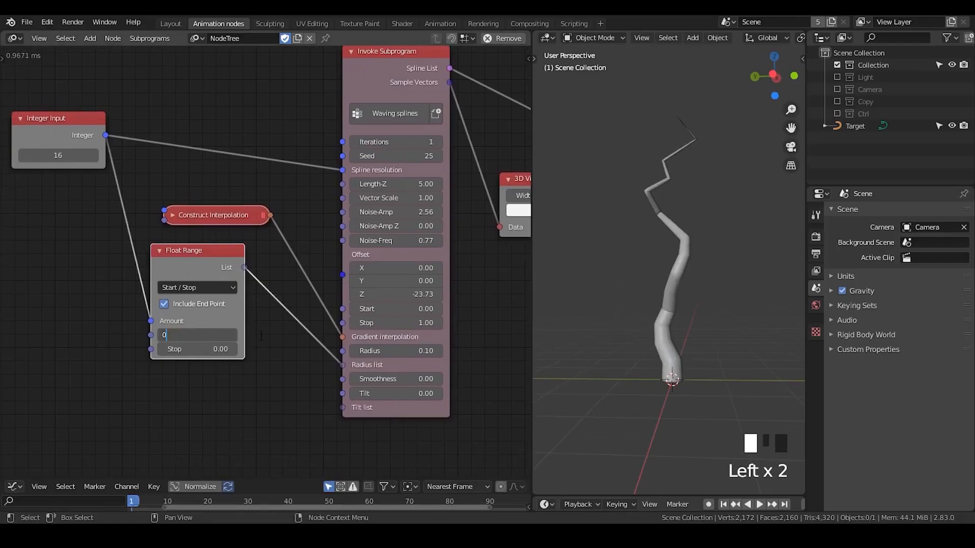
text(.3)
key(Return)
- Set the Float Range node's Start to 0.18
middle_drag(298, 262, 256, 300)
drag(174, 373, 166, 372)
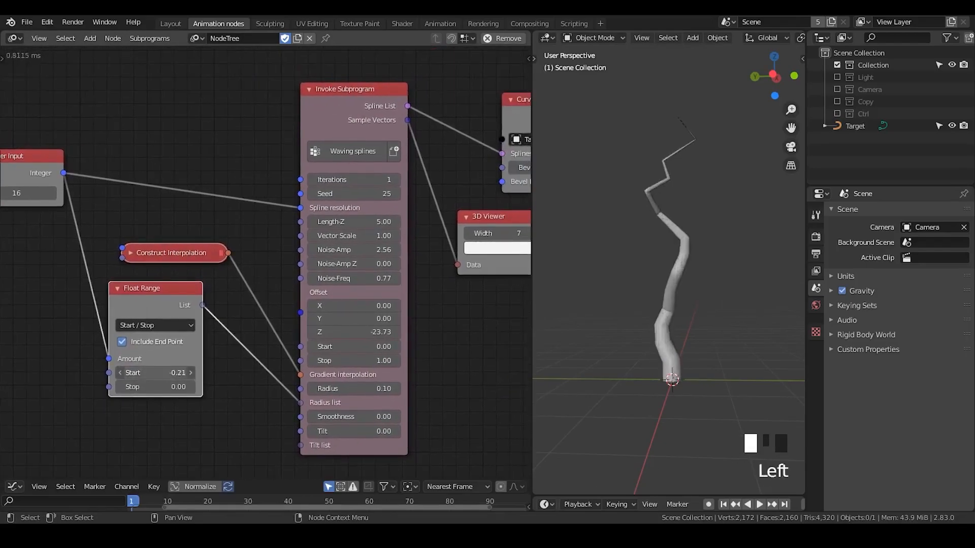
drag(166, 372, 169, 373)
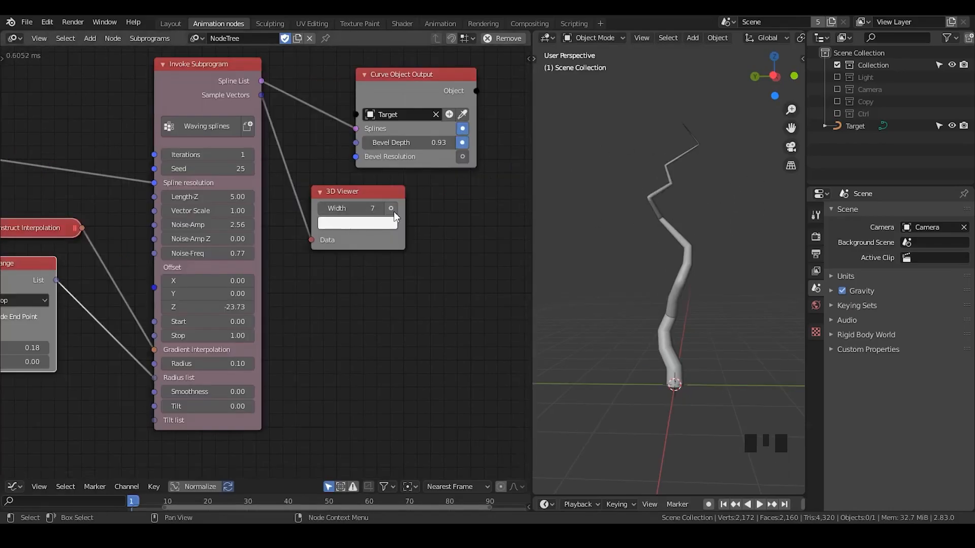
- Turn the 3D Viewer's point display back on and move the Curve Object Output and 3D Viewer nodes upward
click(391, 208)
middle_drag(693, 214, 688, 213)
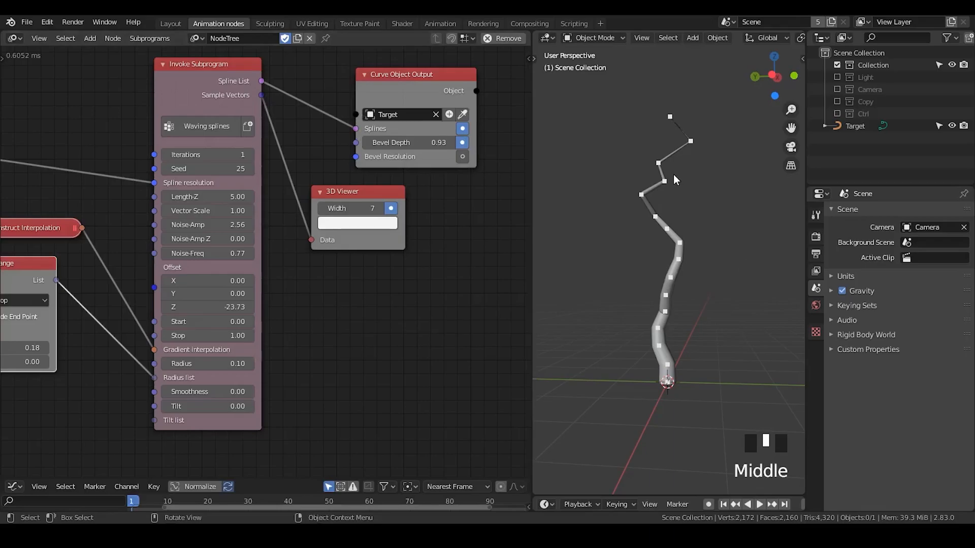
middle_drag(395, 112, 318, 216)
drag(317, 217, 333, 97)
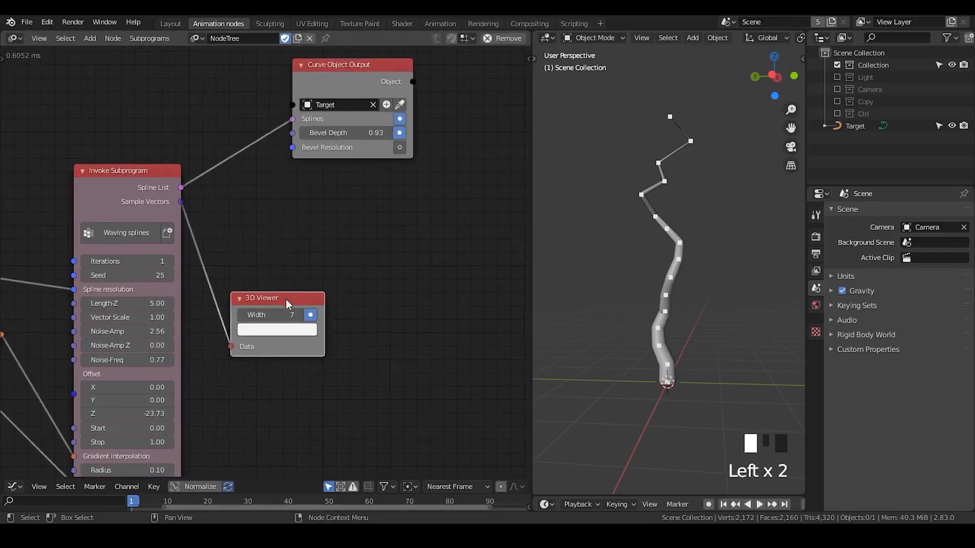
drag(288, 305, 323, 200)
mouse_move(693, 233)
middle_down()
mouse_move(690, 257)
mouse_move(685, 241)
middle_up()
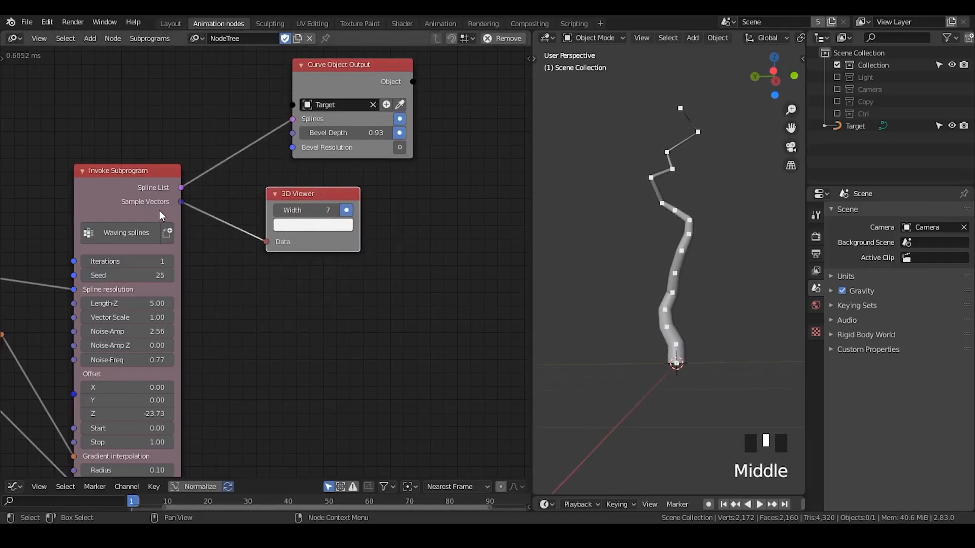
drag(264, 198, 293, 195)
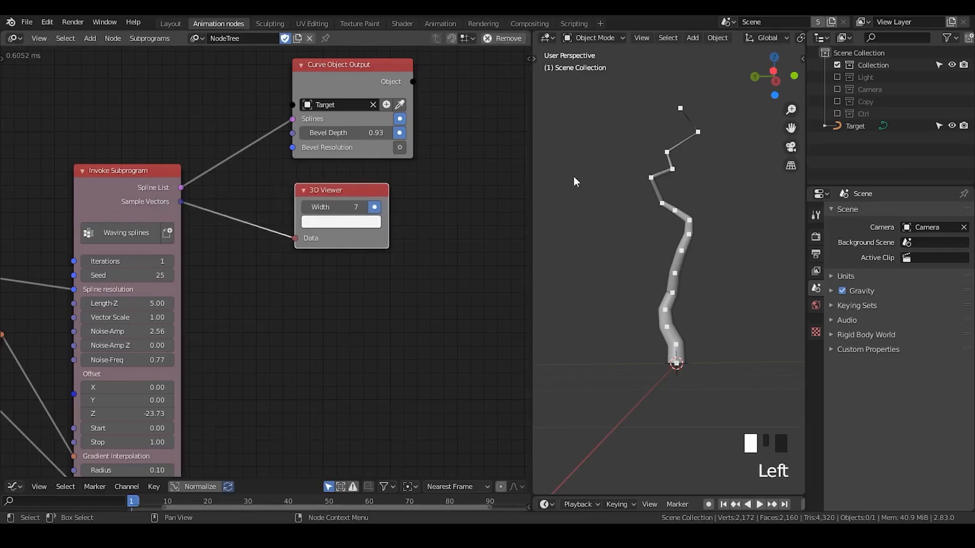
- Select the Target curve in the viewport and the Waving splines node in the node tree
click(676, 328)
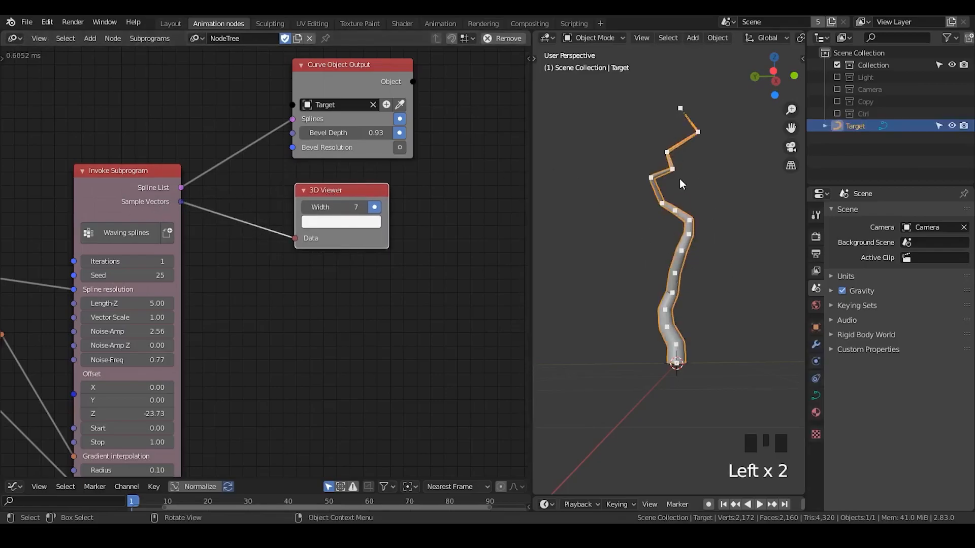
middle_drag(217, 240, 242, 184)
click(163, 144)
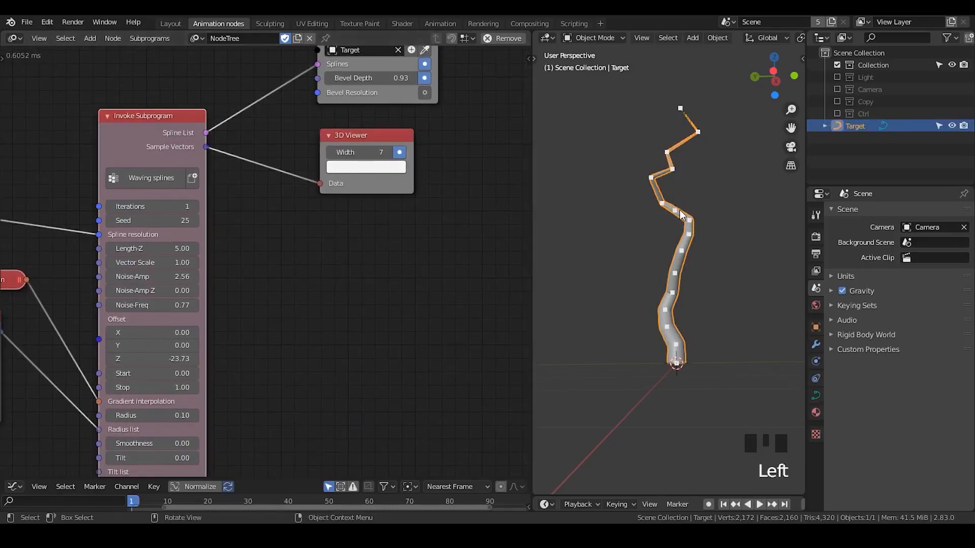
- Duplicate the Waving splines subprogram node and place the copy to the right of the 3D Viewer node
drag(150, 175, 148, 153)
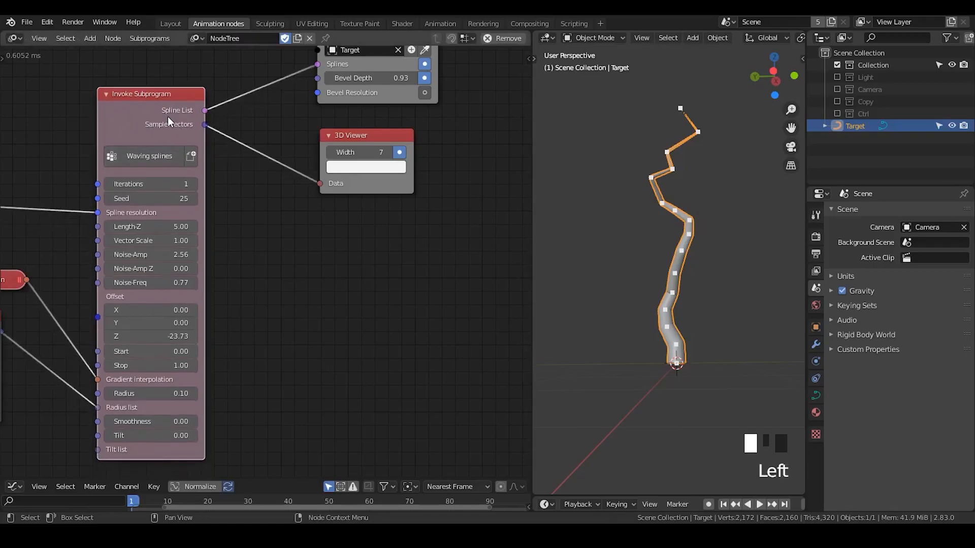
key(shift+d)
click(509, 146)
middle_drag(465, 154, 279, 165)
scroll(280, 165, down, 1)
scroll(279, 164, up, 1)
drag(285, 162, 395, 129)
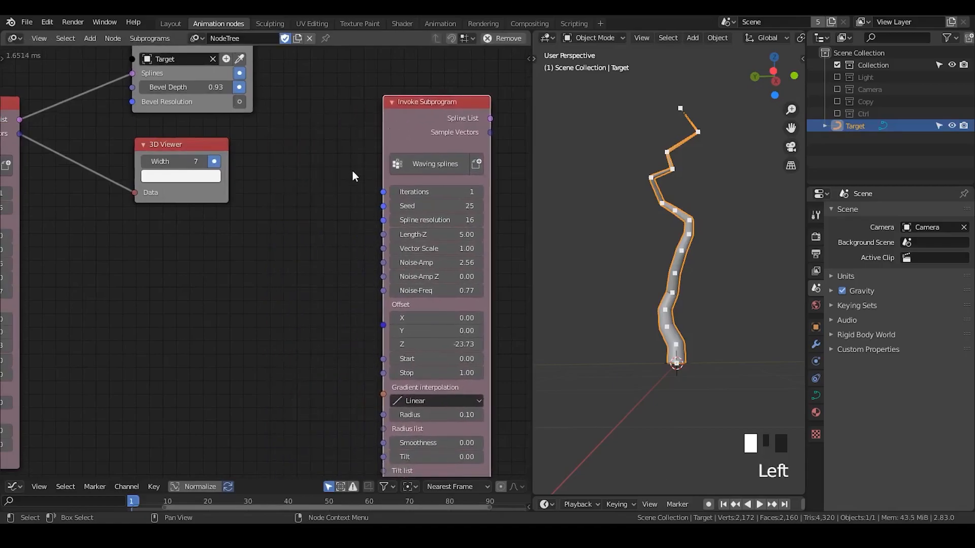
- Add a Get Random List Elements node below the 3D Viewer node
middle_drag(689, 204, 703, 214)
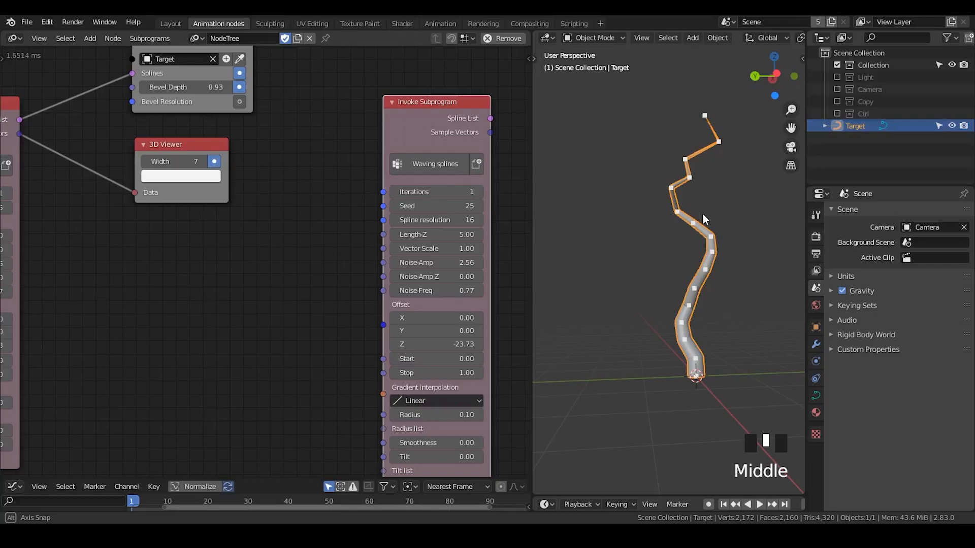
middle_drag(703, 214, 681, 215)
middle_drag(98, 217, 213, 218)
key(ctrl+a)
text(get rand)
key(Return)
click(355, 250)
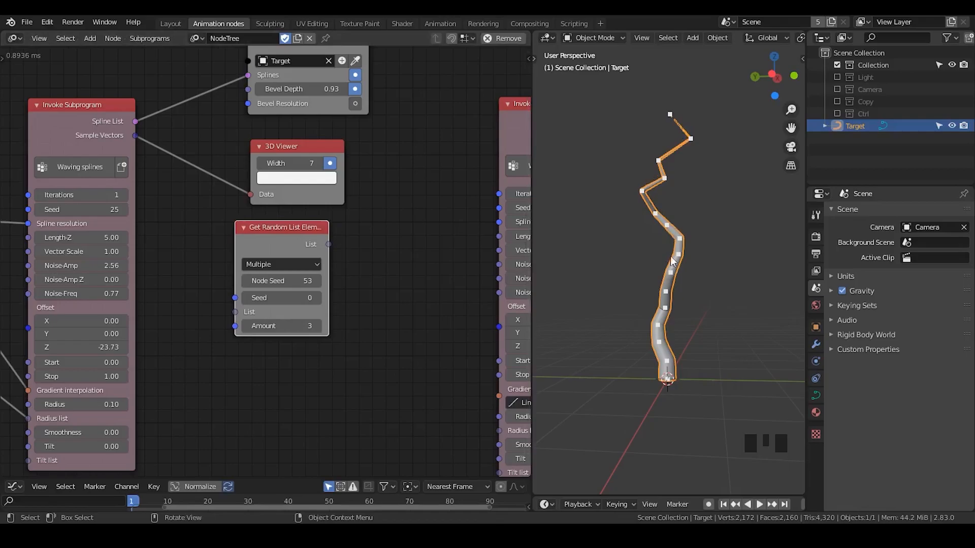
drag(290, 238, 309, 224)
- Route the main spline's Sample Vectors through Get Random List Elements into the 3D Viewer and set the random node's Seed to 25
drag(135, 135, 250, 304)
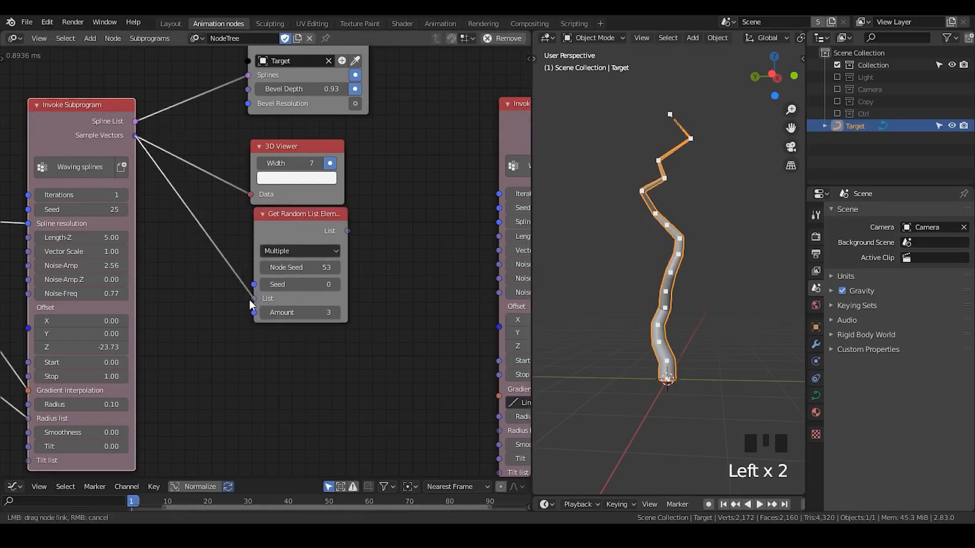
drag(273, 173, 407, 166)
drag(347, 231, 382, 187)
drag(306, 223, 279, 158)
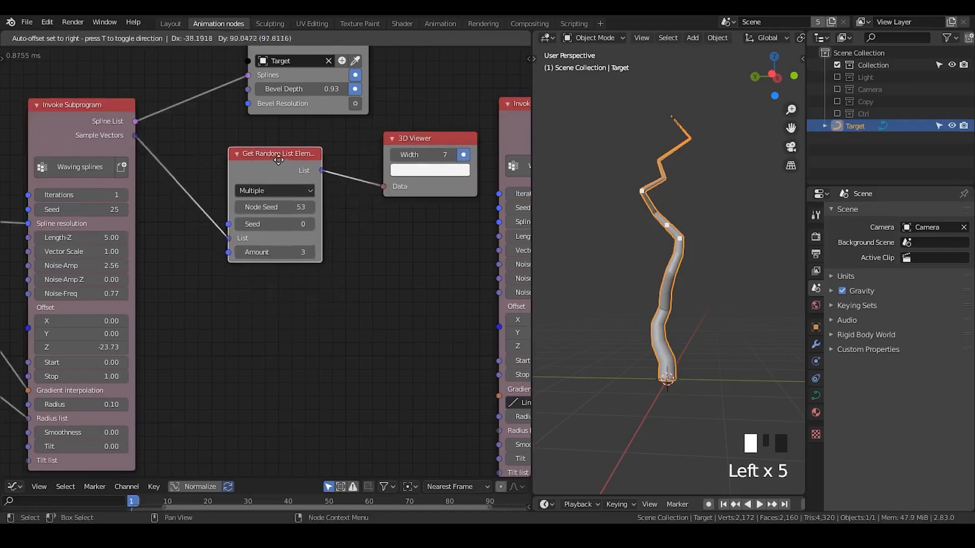
middle_drag(673, 223, 645, 209)
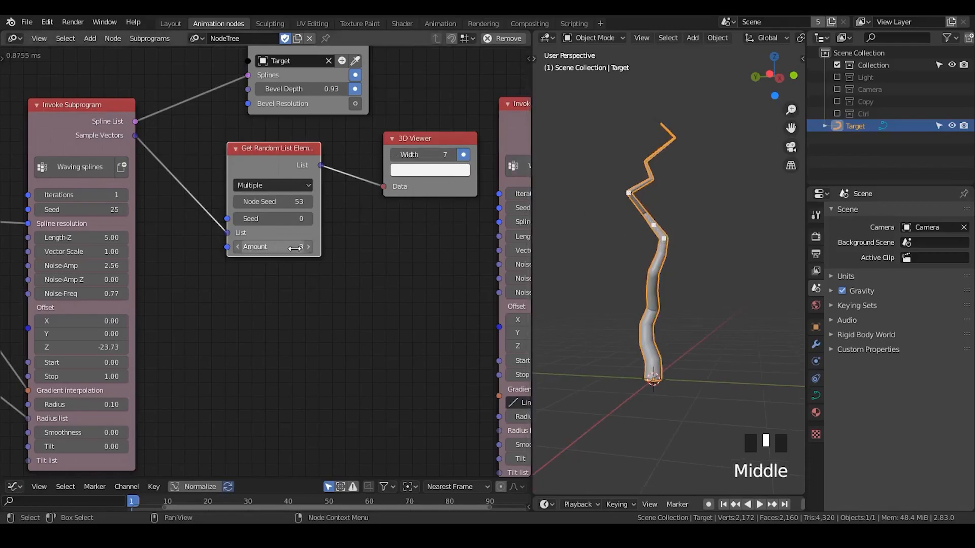
drag(275, 219, 300, 218)
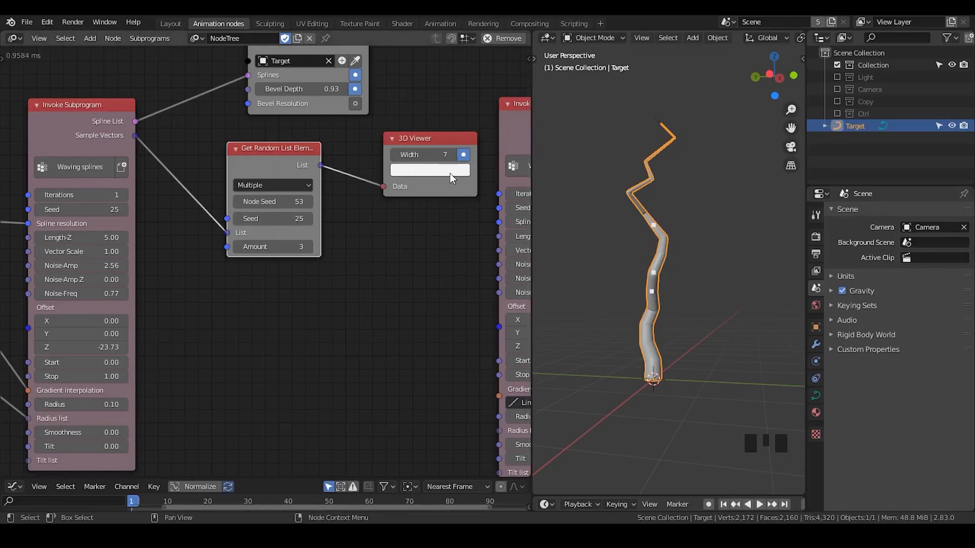
- Colour the 3D Viewer's points red and set their Width to 13
click(430, 170)
click(443, 277)
drag(506, 196, 506, 184)
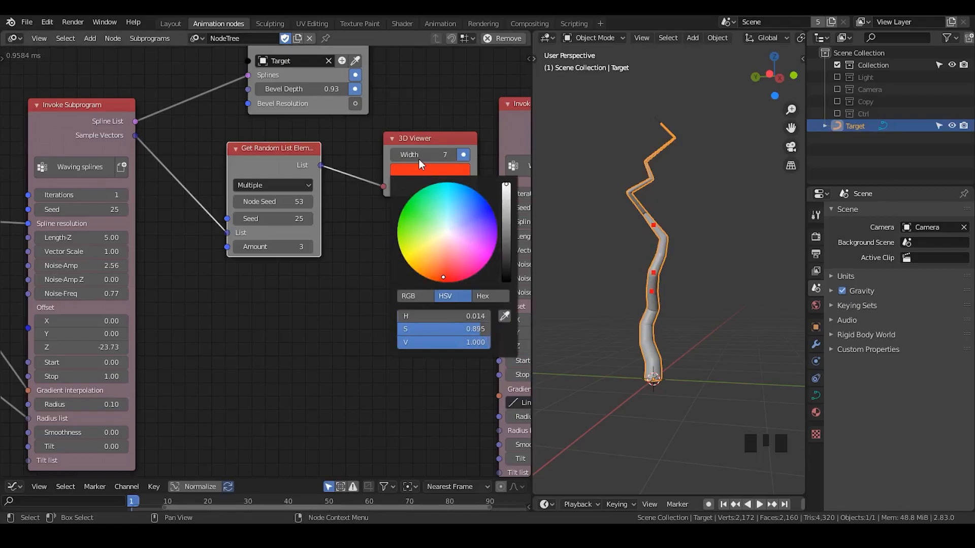
drag(420, 155, 442, 156)
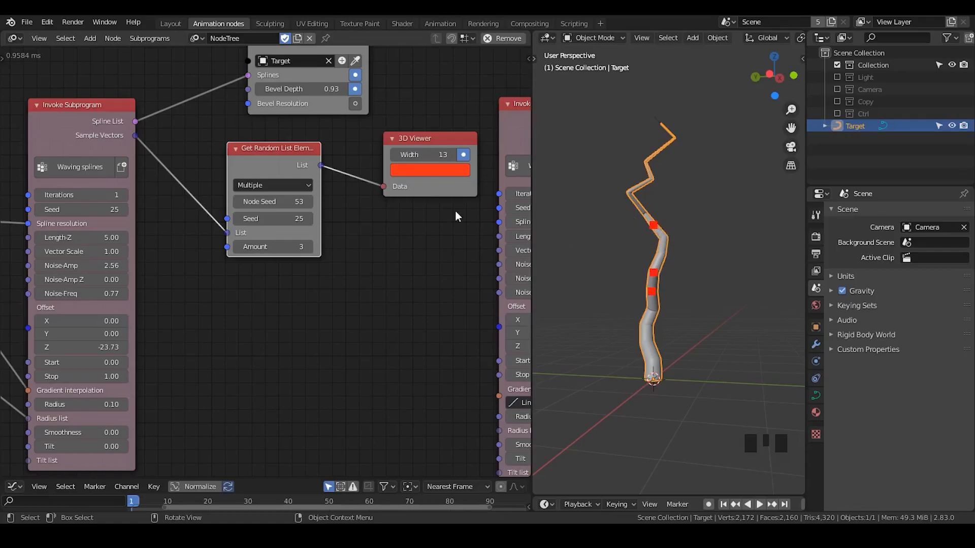
- Create a loop subprogram that iterates over the list output of the Get Random List Elements node
middle_drag(395, 252, 315, 253)
drag(453, 130, 480, 104)
middle_drag(380, 221, 288, 207)
scroll(275, 234, down, 2)
drag(393, 105, 469, 129)
click(89, 163)
click(107, 162)
key(w)
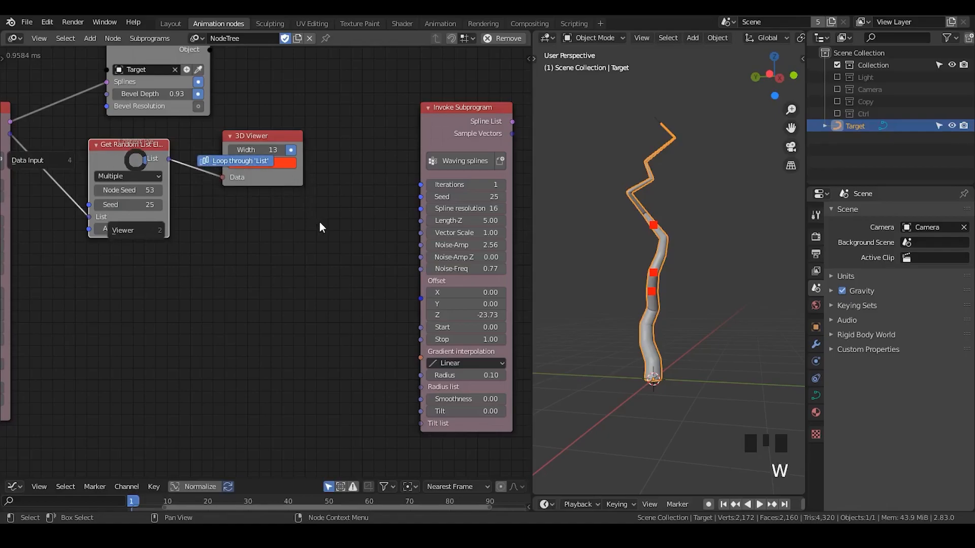
click(323, 202)
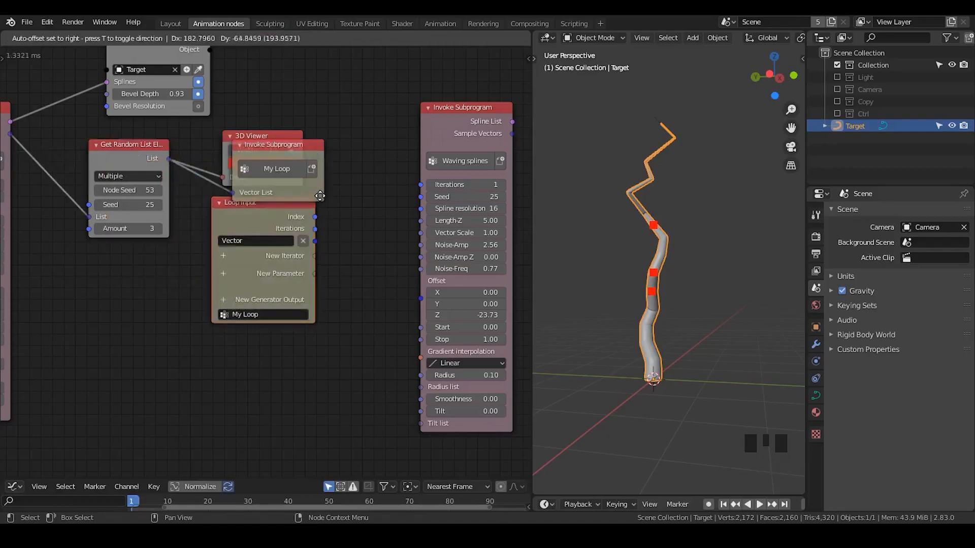
click(218, 309)
- Move the My Loop invoke node above the 3D Viewer and the duplicated Waving splines node beside the Loop Input node
drag(248, 152, 260, 80)
drag(254, 135, 273, 171)
drag(438, 124, 339, 258)
middle_drag(271, 307, 264, 261)
scroll(261, 196, up, 1)
middle_drag(261, 196, 288, 270)
drag(356, 118, 360, 165)
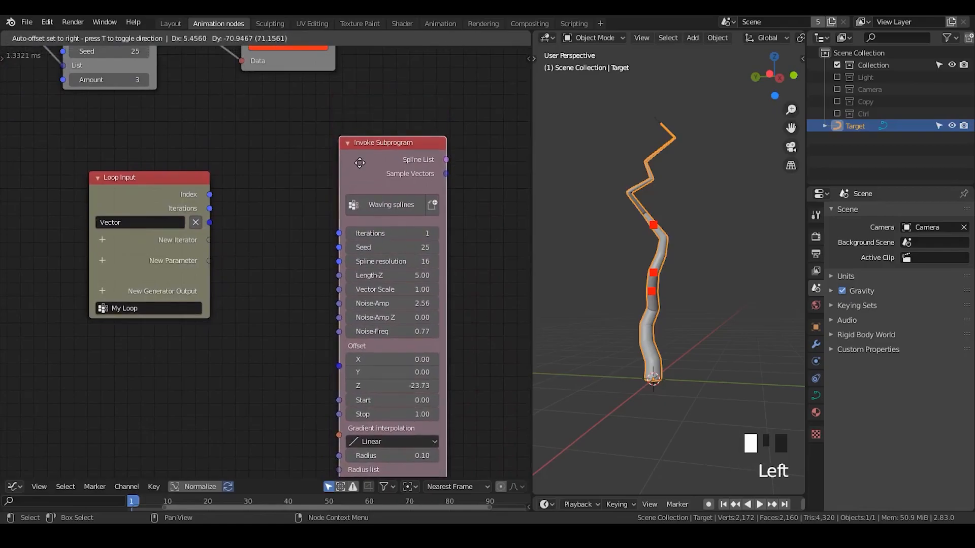
middle_drag(281, 213, 210, 213)
drag(269, 181, 247, 186)
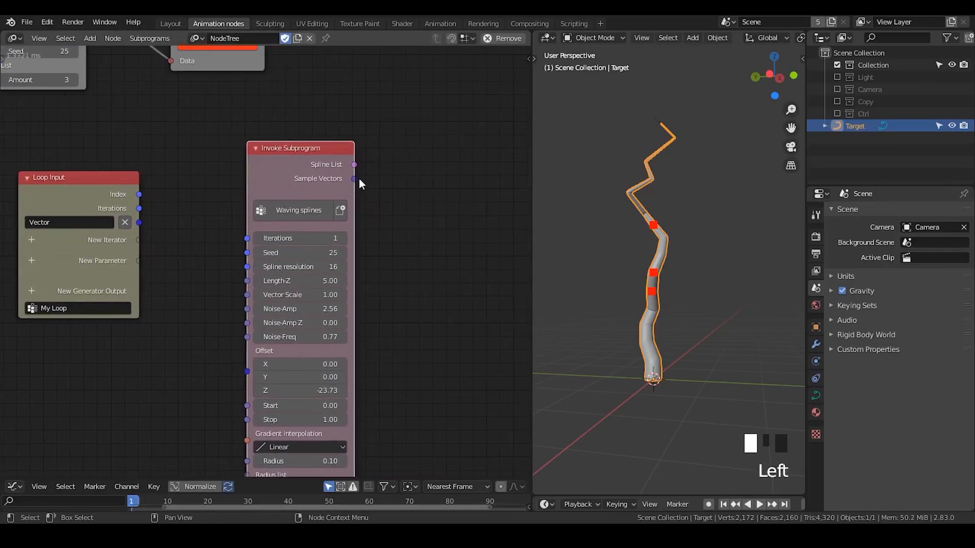
- Add a Transform Spline node and feed it the Spline List of the duplicated Waving splines node
key(ctrl+a)
text(transform)
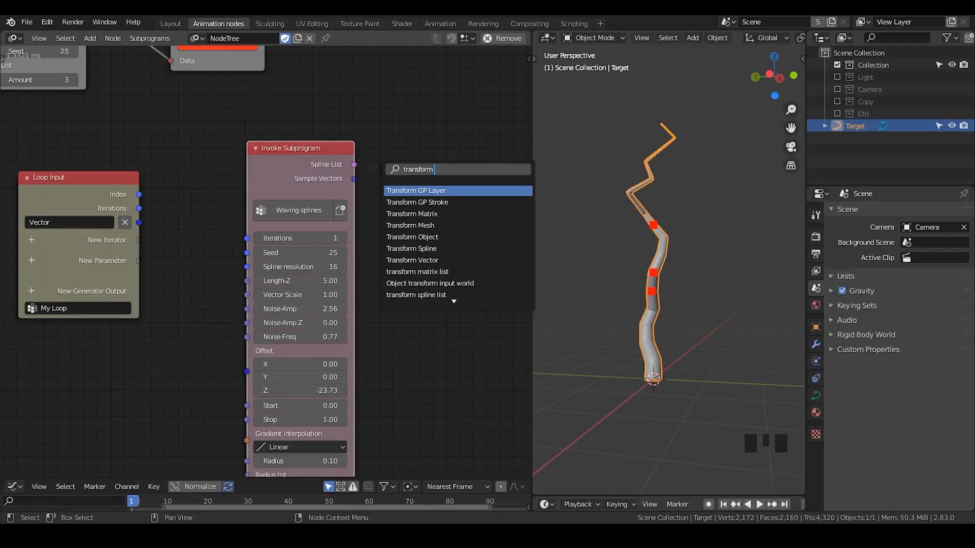
text( spline)
key(Return)
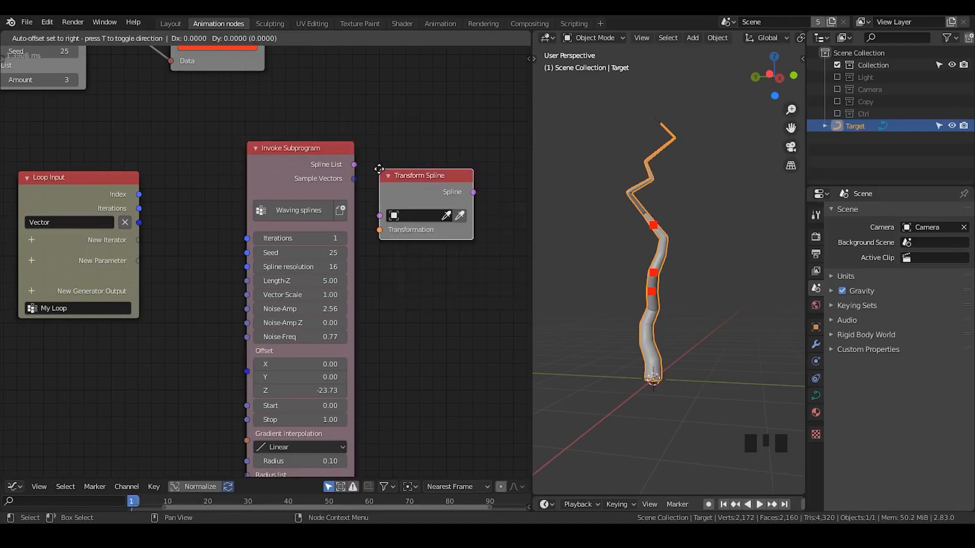
click(453, 156)
middle_drag(381, 175, 330, 144)
drag(326, 146, 419, 194)
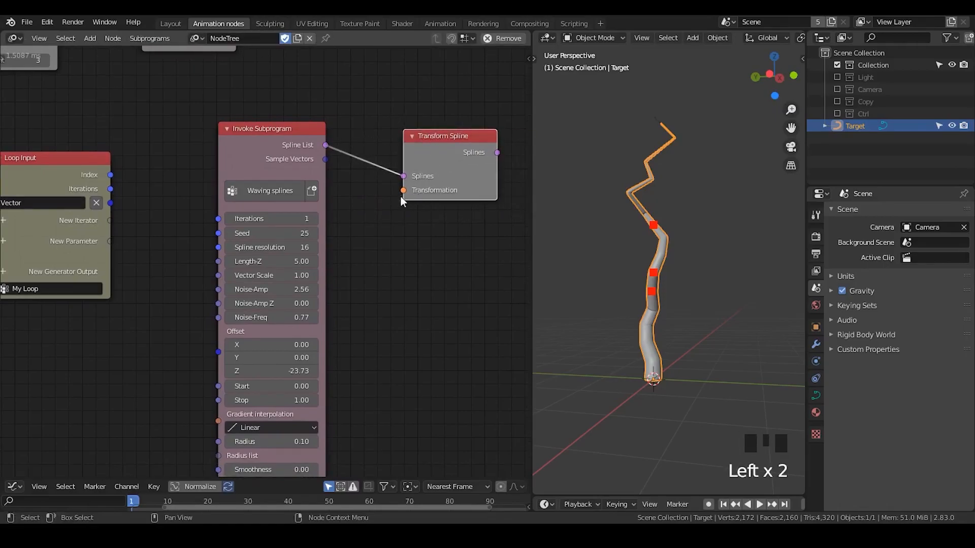
- Add a Translation Matrix node and connect the Loop Input's Vector to its Translation
middle_drag(405, 196, 418, 198)
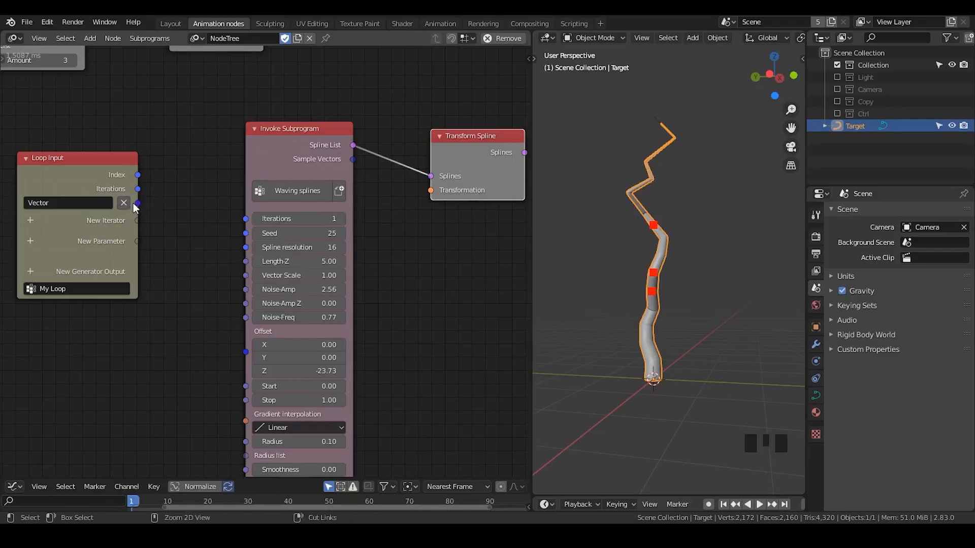
drag(137, 203, 428, 195)
key(ctrl+a)
text(transla)
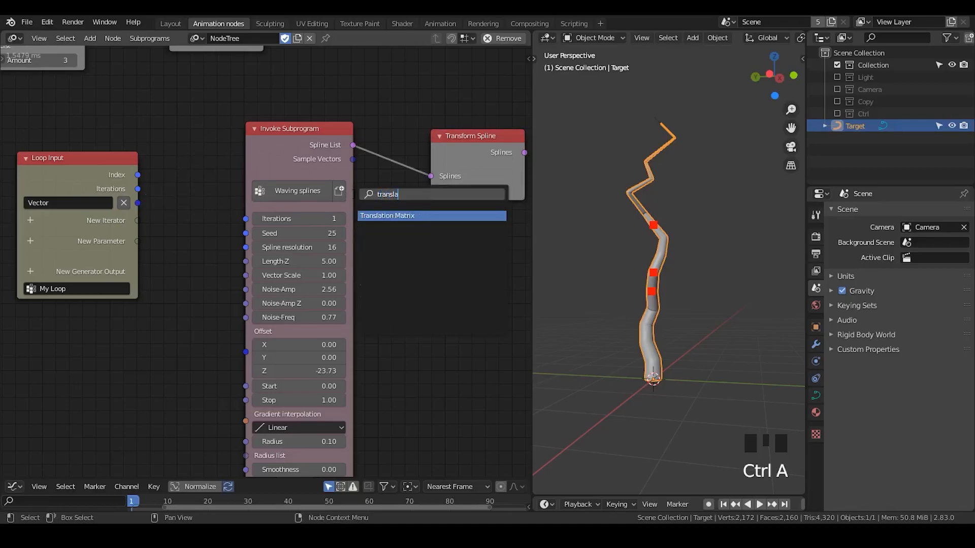
key(Return)
click(378, 221)
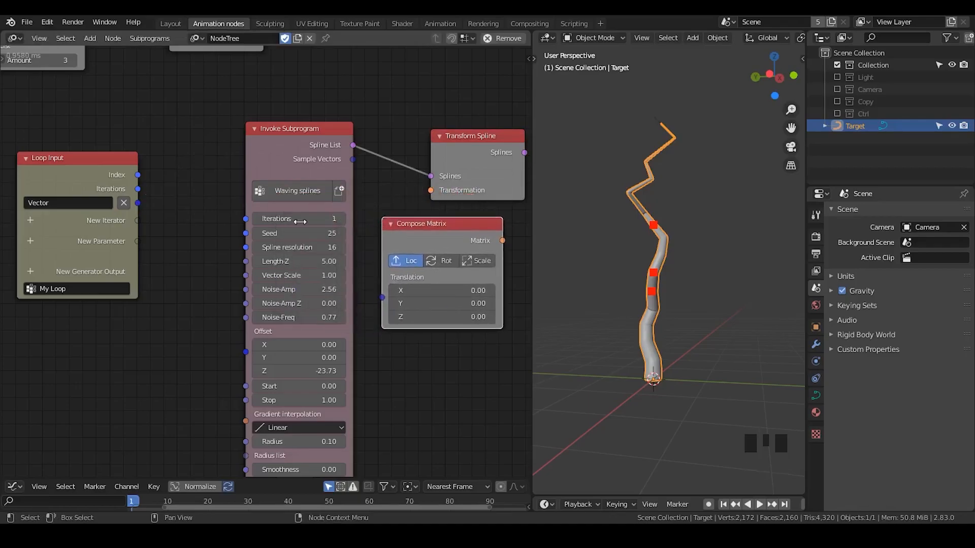
drag(138, 203, 382, 297)
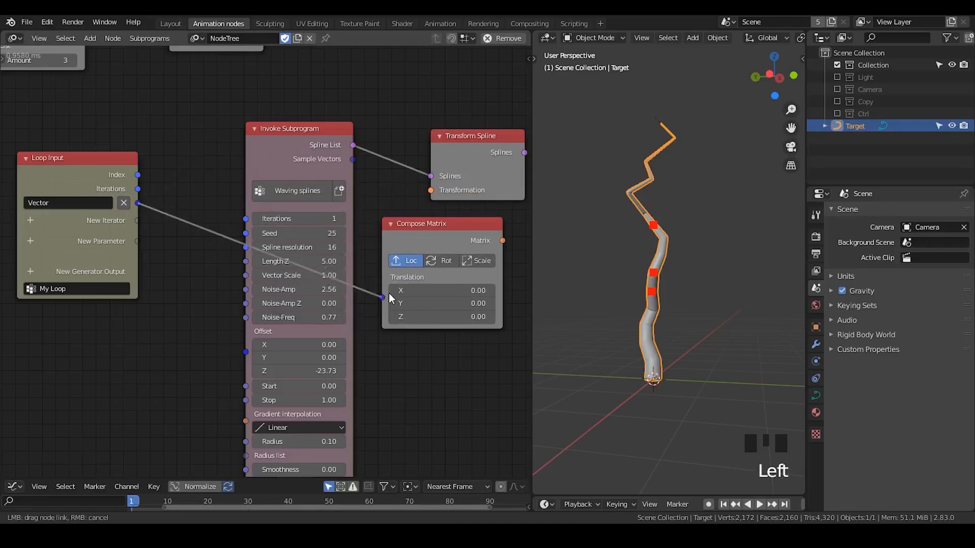
- Move the Compose Matrix node above the duplicated Waving splines node and link its Matrix to Transform Spline's Transformation
click(390, 224)
drag(391, 223, 207, 108)
click(211, 100)
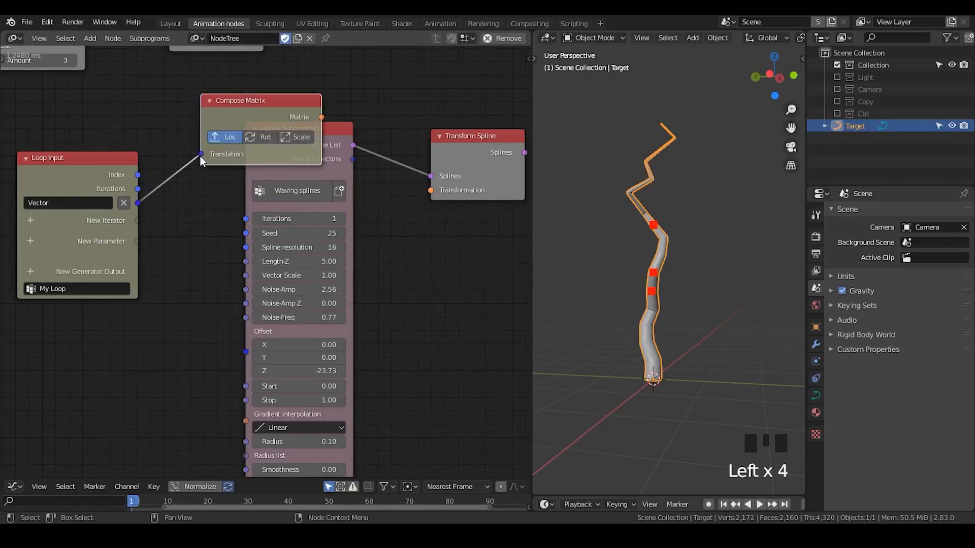
drag(322, 118, 433, 189)
drag(433, 250, 432, 249)
middle_drag(276, 197, 237, 197)
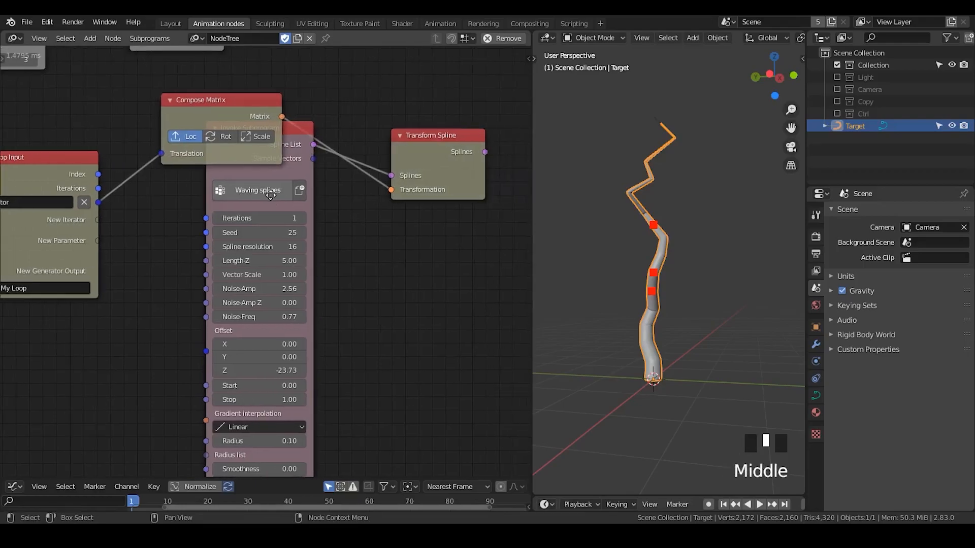
- Add a Spline List generator output to My Loop and connect Transform Spline's Splines to it
middle_drag(116, 274, 153, 251)
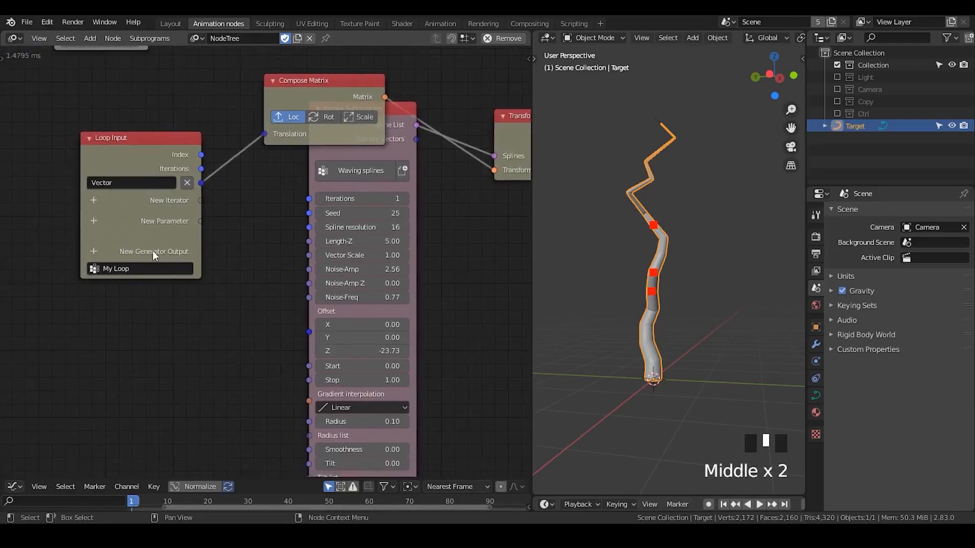
click(99, 252)
text(spline)
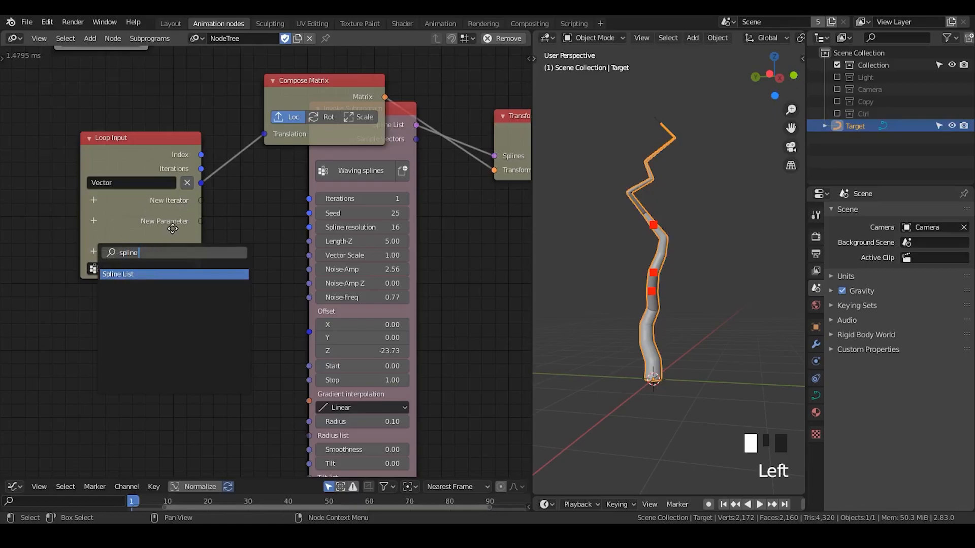
key(Return)
click(445, 190)
middle_drag(454, 188, 198, 193)
key(g)
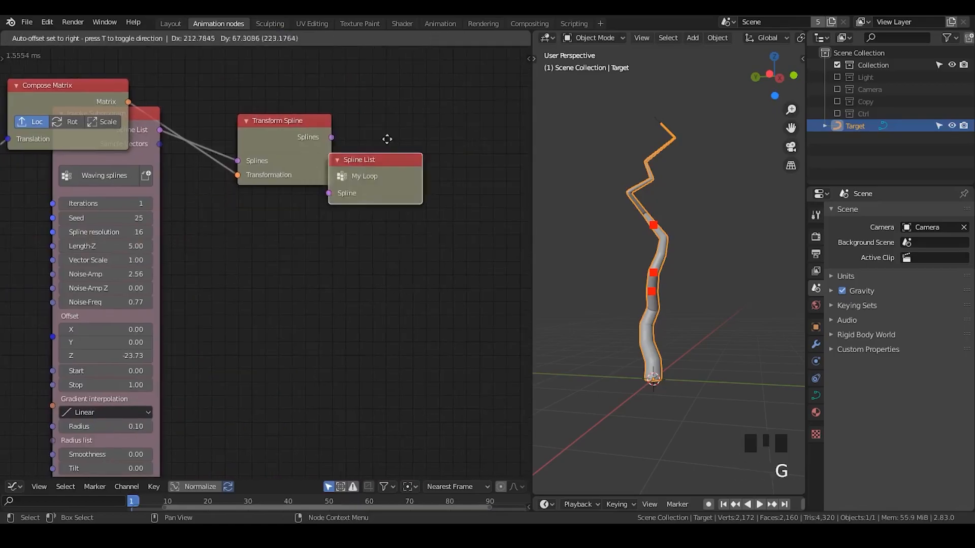
click(452, 93)
drag(331, 137, 406, 120)
- Move the Curve Object Output node farther right and rearrange the My Loop invoke node to make room between them
middle_drag(155, 161, 376, 423)
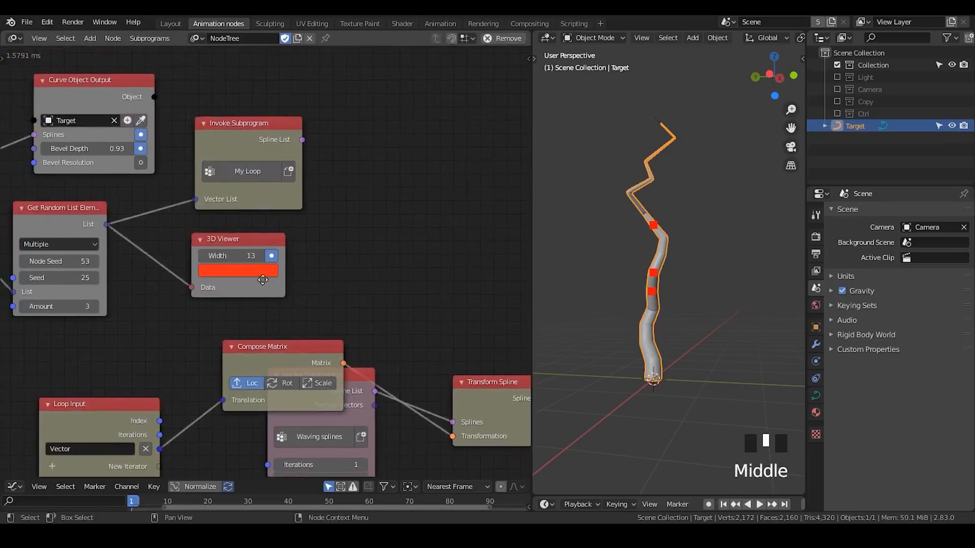
middle_drag(257, 279, 313, 302)
click(352, 166)
drag(361, 164, 425, 132)
drag(134, 108, 467, 65)
drag(288, 159, 259, 170)
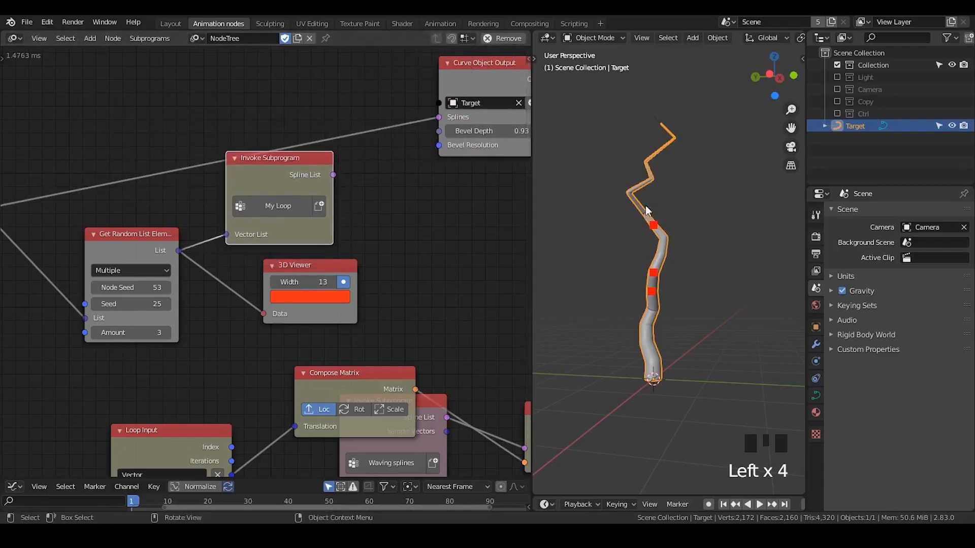
- Add a Combine Spline List node between the My Loop invoke node and Curve Object Output
key(ctrl+a)
text(combine v)
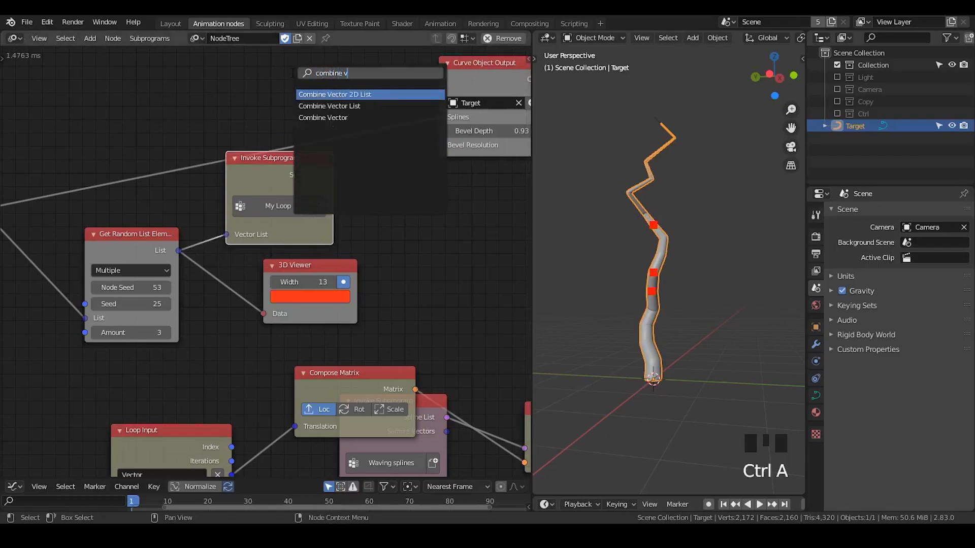
key(BackSpace)
text(spl)
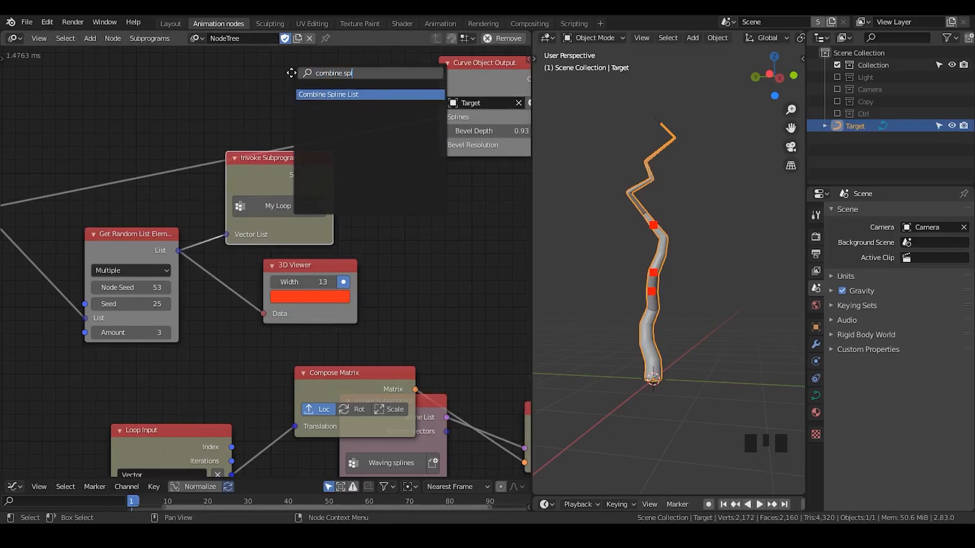
key(Return)
click(359, 160)
- Combine the main Spline List with My Loop's Spline List and feed the result into Curve Object Output's Splines
scroll(289, 181, down, 2)
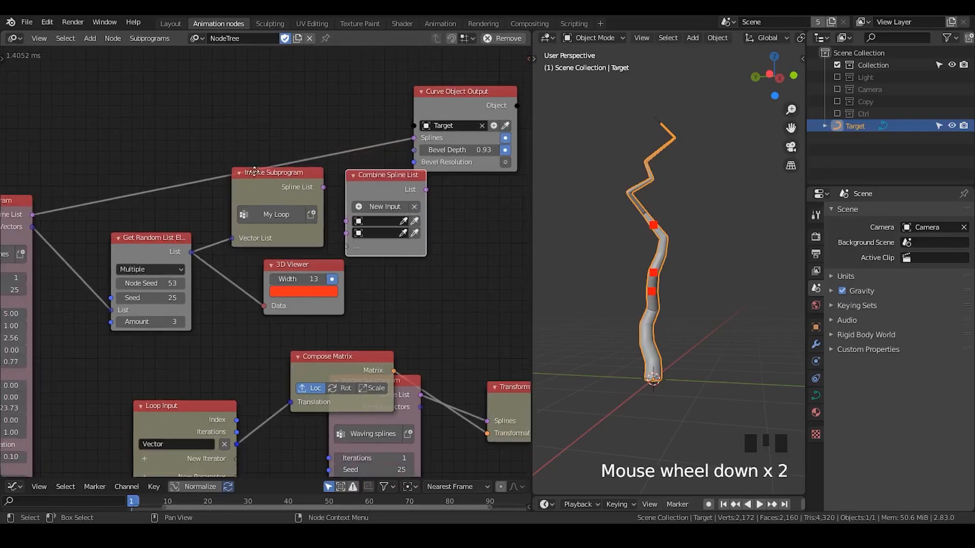
middle_drag(246, 175, 268, 159)
drag(55, 198, 371, 209)
drag(343, 173, 369, 217)
middle_drag(430, 195, 306, 214)
drag(325, 194, 316, 143)
drag(363, 105, 449, 126)
drag(285, 178, 310, 111)
- Collapse the Compose Matrix node and move it between the duplicated Waving splines node and Transform Spline
scroll(653, 223, down, 1)
shift+middle_drag(654, 224, 687, 272)
middle_drag(355, 305, 108, 224)
middle_drag(668, 215, 658, 257)
middle_drag(398, 269, 257, 299)
middle_drag(639, 149, 624, 219)
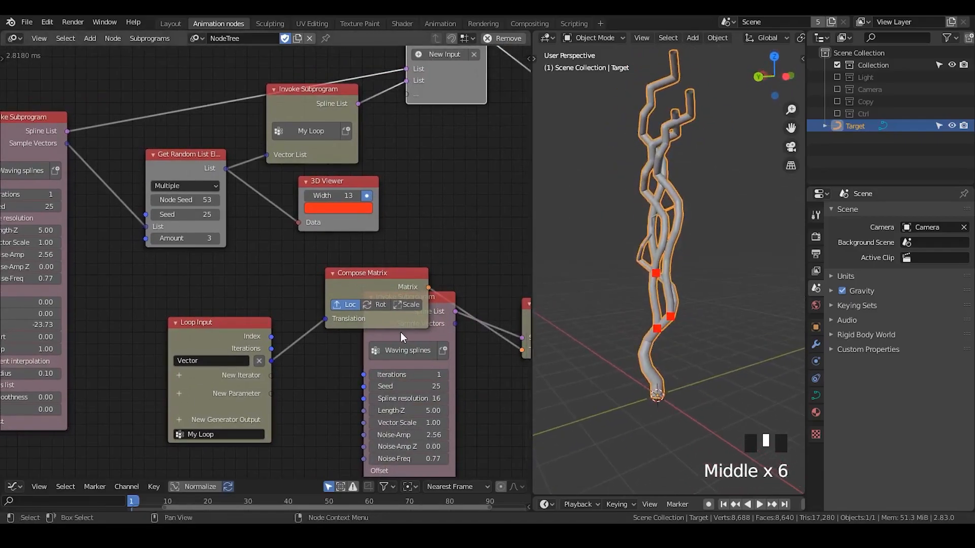
middle_drag(401, 335, 366, 186)
click(297, 123)
drag(297, 124, 430, 281)
middle_drag(416, 290, 406, 253)
scroll(456, 185, up, 3)
- Set the duplicated Waving splines node's Spline resolution to 6 and Length-Z to 2.93
drag(405, 193, 381, 178)
middle_drag(318, 192, 341, 219)
drag(405, 101, 410, 77)
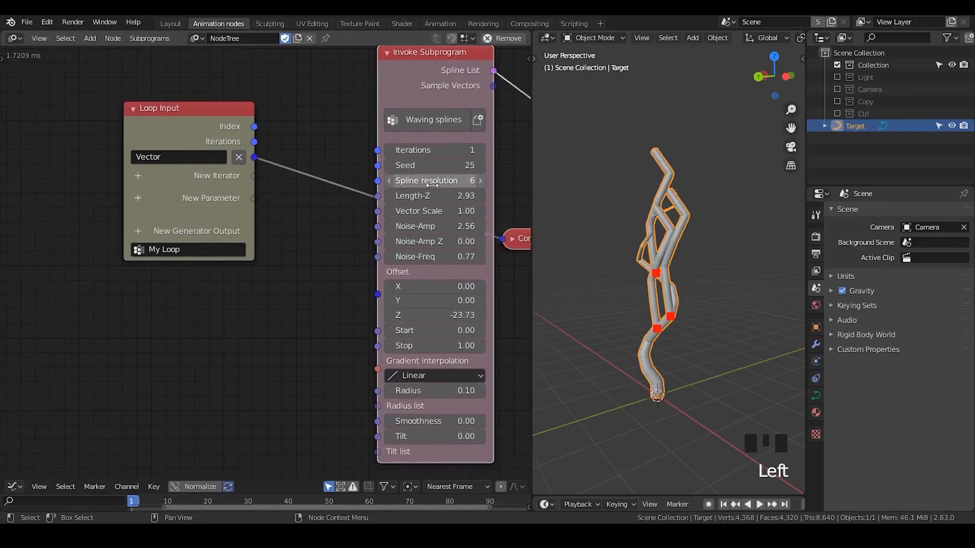
- Expose the branch Waving splines node's Spline resolution as a new parameter of My Loop, leaving space around the Loop Input node
middle_drag(690, 244, 690, 220)
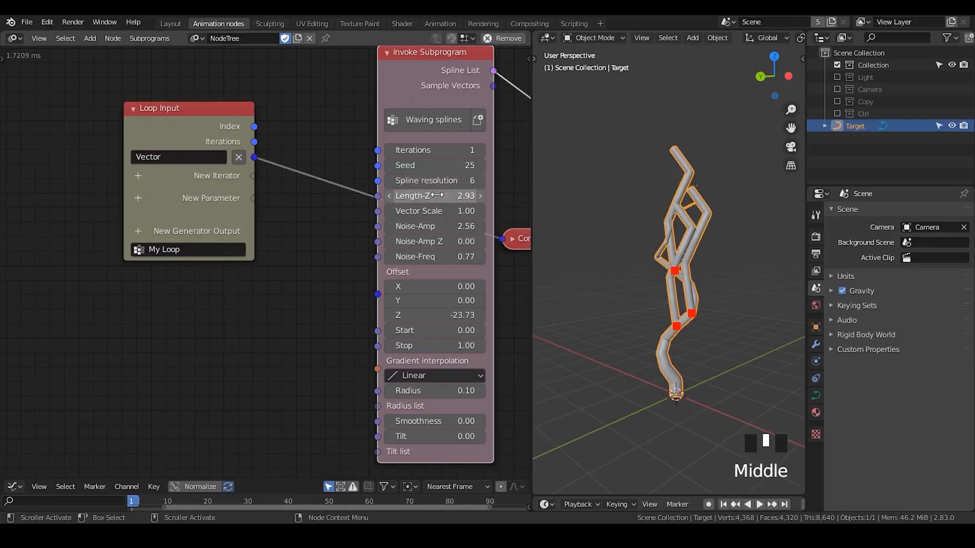
drag(378, 180, 444, 151)
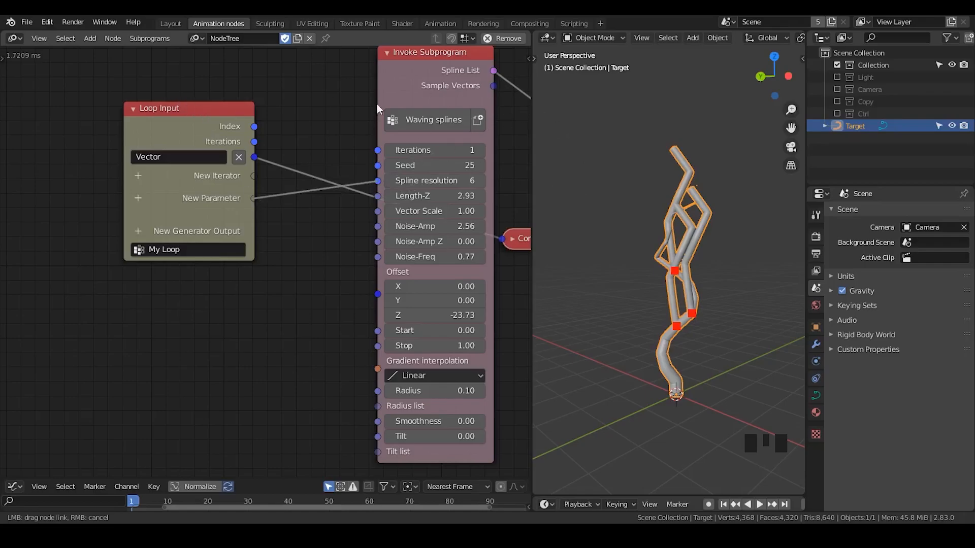
mouse_move(178, 139)
mouse_down()
mouse_move(169, 131)
mouse_move(168, 139)
mouse_up()
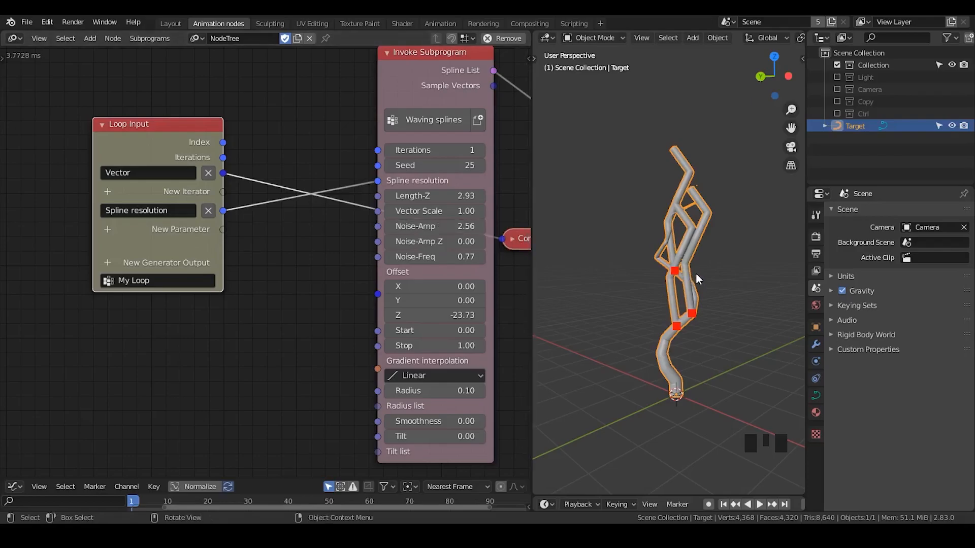
middle_drag(695, 274, 711, 284)
click(374, 196)
drag(373, 195, 227, 221)
drag(305, 213, 295, 235)
middle_drag(698, 242, 657, 233)
- Collapse the branch Waving splines node, move it clear below, and expand Compose Matrix above it
middle_drag(413, 196, 301, 205)
click(276, 63)
drag(284, 99, 181, 383)
drag(403, 248, 305, 90)
click(305, 95)
- Enable rotation on the Compose Matrix node in addition to location
mouse_move(712, 280)
middle_down()
mouse_move(730, 277)
mouse_move(717, 266)
middle_up()
middle_drag(702, 222, 705, 242)
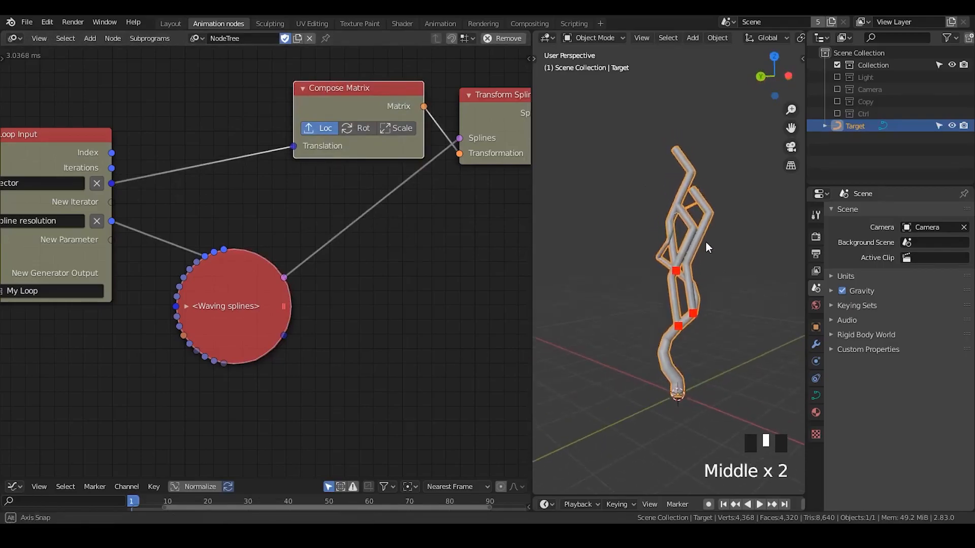
click(359, 129)
drag(359, 103, 370, 80)
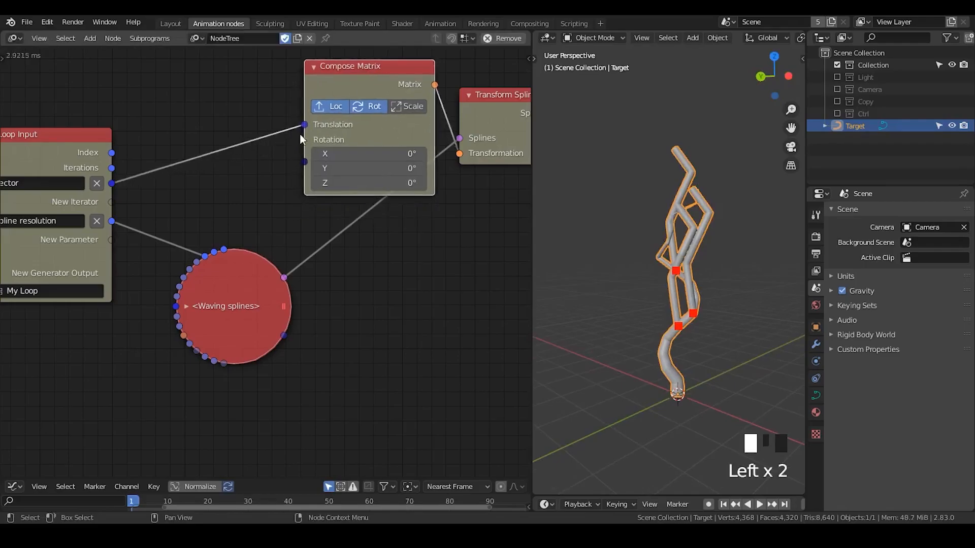
- Add a Random Euler node above the link between Loop Input and Compose Matrix
scroll(220, 203, down, 2)
middle_drag(220, 203, 363, 187)
drag(218, 150, 158, 155)
key(ctrl+a)
text(random eu)
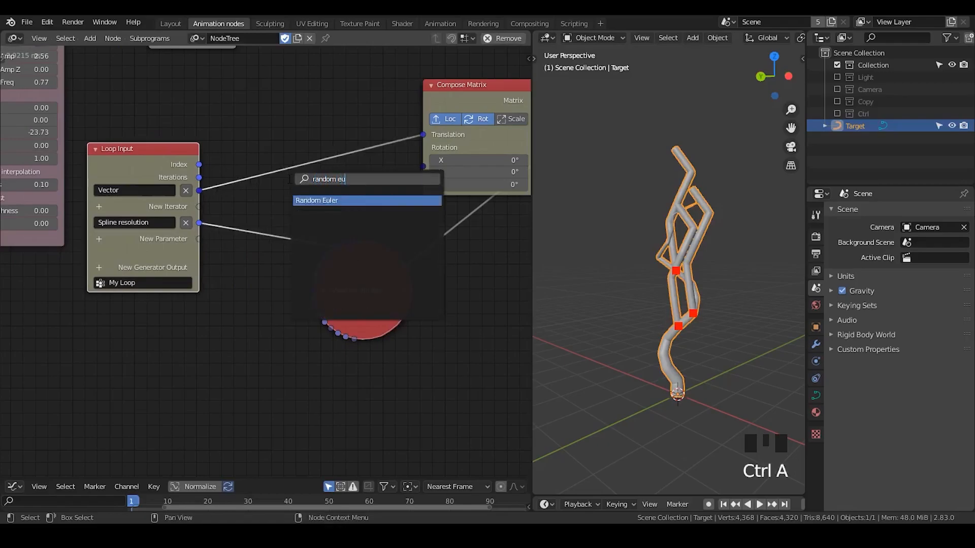
key(Return)
click(260, 59)
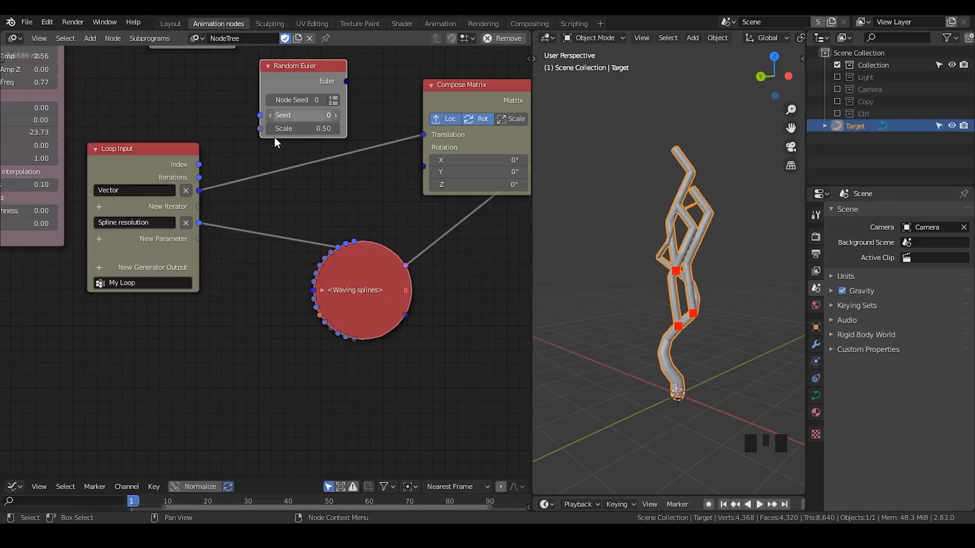
- Feed Random Euler's output into Compose Matrix's Rotation and the loop Index into Random Euler's Seed
drag(346, 81, 424, 160)
drag(299, 80, 333, 167)
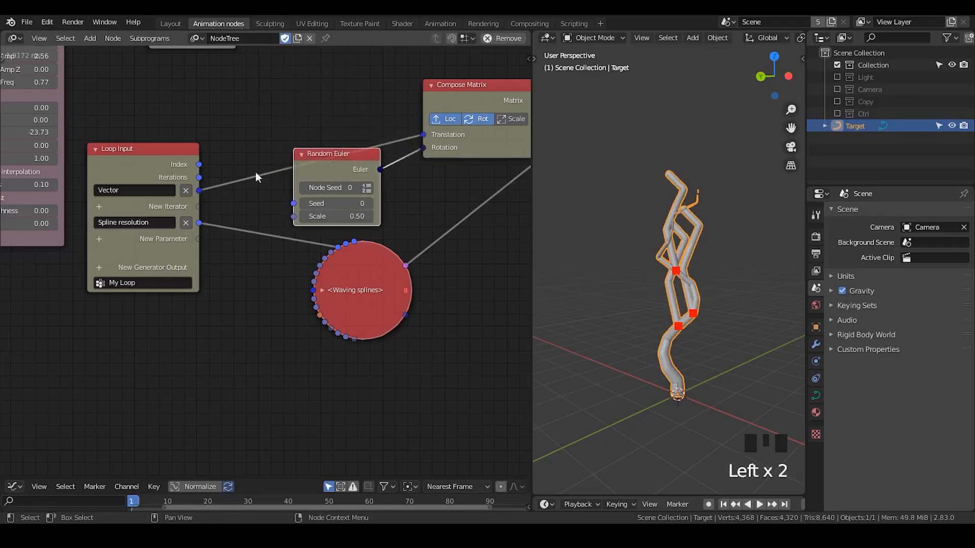
drag(200, 165, 285, 148)
drag(298, 203, 294, 203)
drag(332, 169, 342, 163)
middle_drag(769, 321, 636, 178)
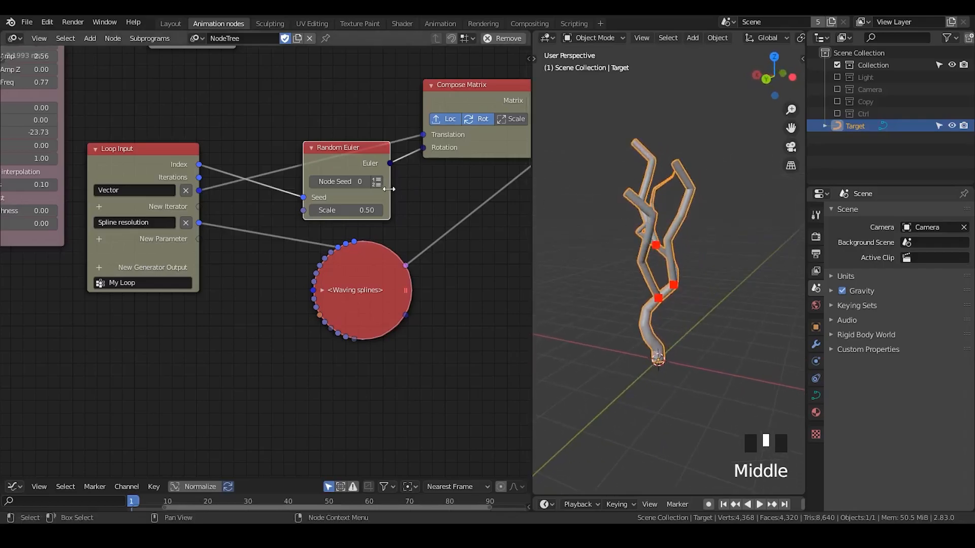
- Set Random Euler's Scale to 0.95 and move the node up beside Compose Matrix
click(345, 210)
mouse_move(346, 210)
mouse_down()
mouse_move(386, 211)
mouse_move(356, 210)
mouse_up()
mouse_move(706, 284)
middle_down()
mouse_move(745, 301)
mouse_move(696, 281)
middle_up()
drag(348, 160, 334, 107)
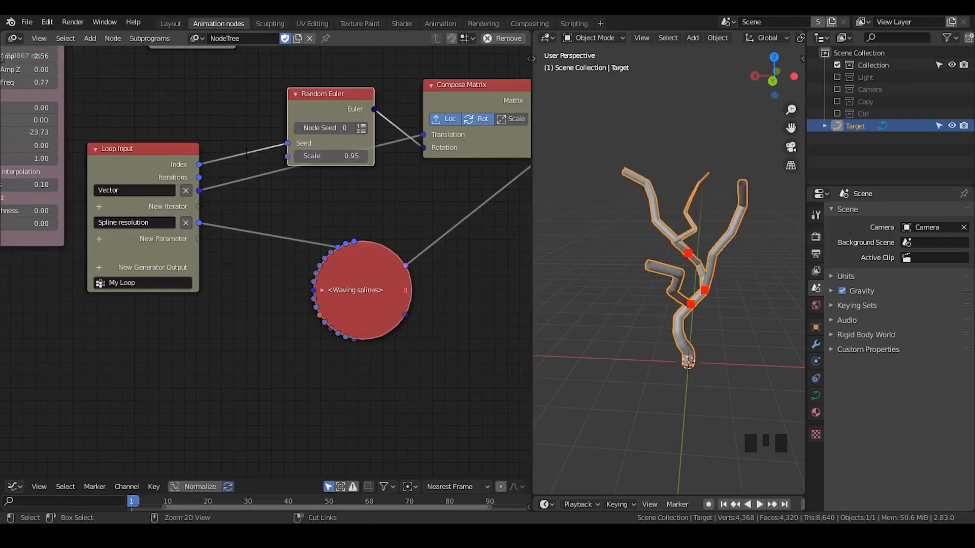
- Add an Index Seed subprogram node below the loop nodes
key(ctrl+a)
click(306, 190)
key(ctrl+a)
text(index see)
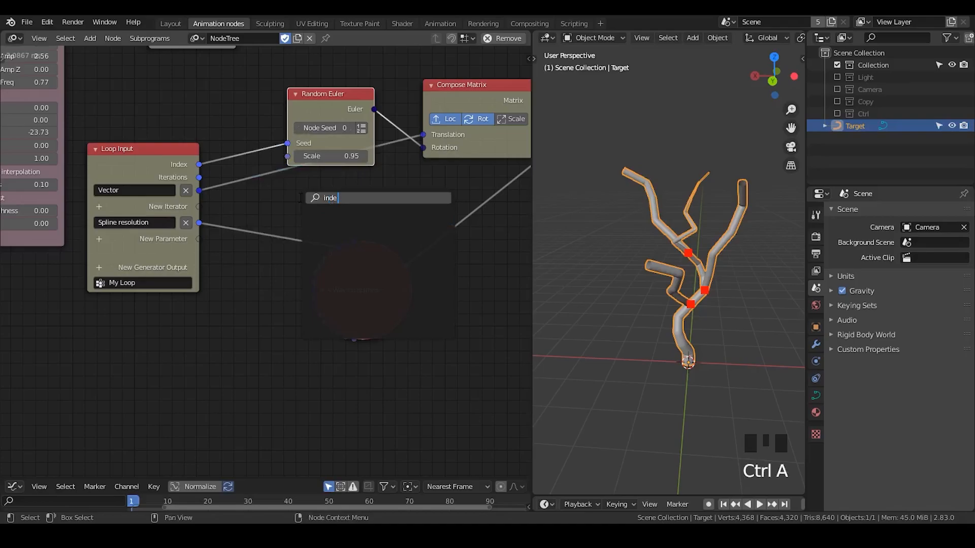
key(Return)
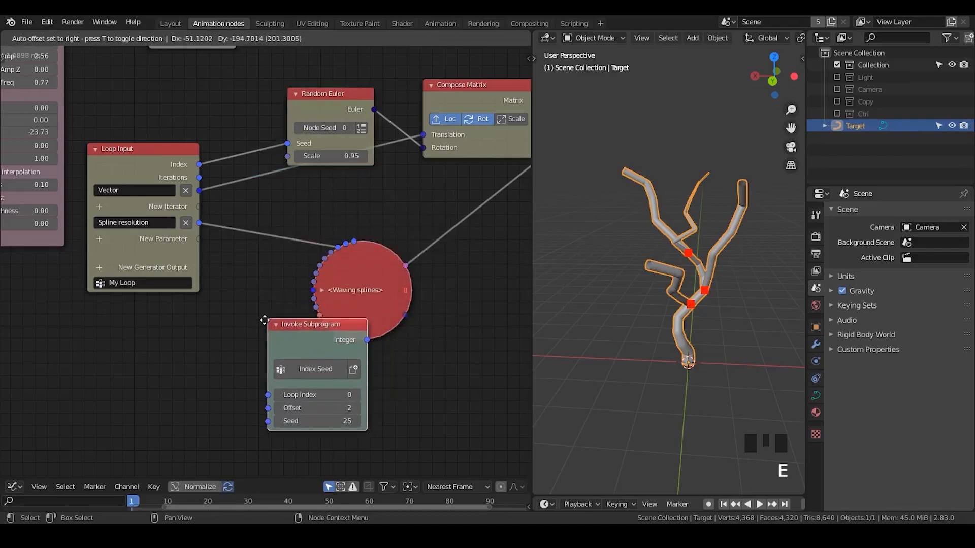
click(267, 319)
- Route the loop Index into Index Seed's Loop index and its Integer output into Random Euler's Seed
middle_drag(213, 159, 227, 129)
drag(212, 135, 275, 372)
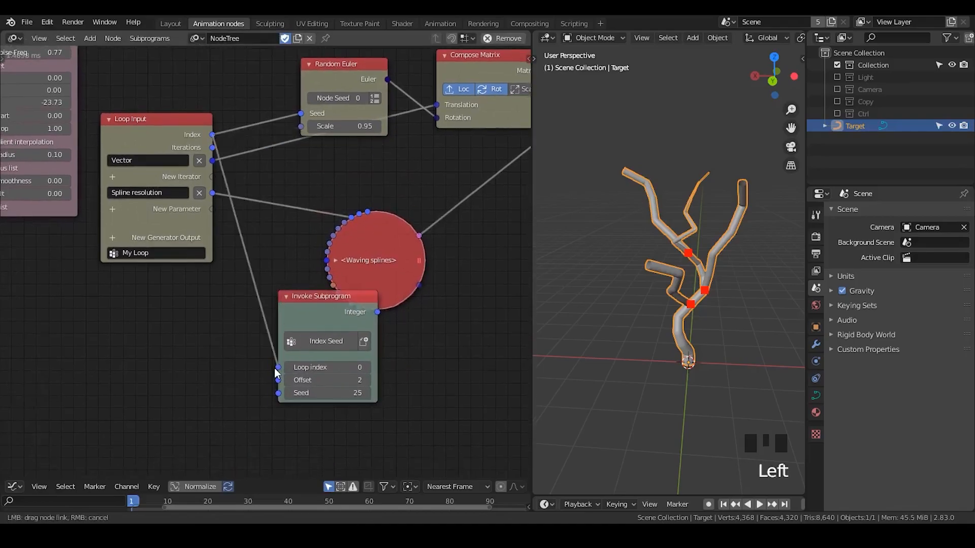
drag(315, 311, 354, 130)
drag(416, 131, 441, 116)
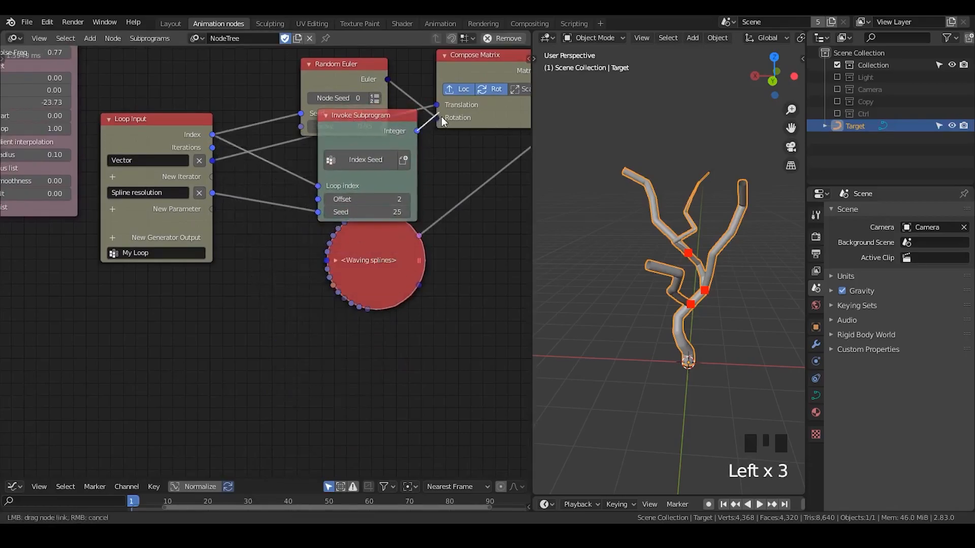
drag(351, 144, 294, 182)
drag(359, 170, 304, 116)
drag(319, 226, 310, 211)
scroll(311, 212, down, 4)
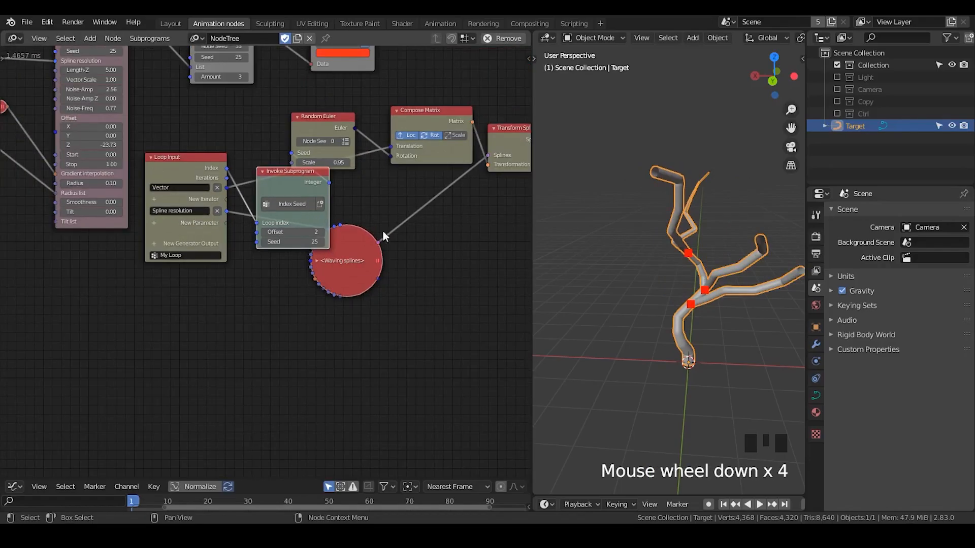
- Spread out the Index Seed, Random Euler, Compose Matrix, Transform Spline and loop output nodes so they no longer overlap
middle_drag(383, 235, 303, 223)
drag(468, 92, 263, 202)
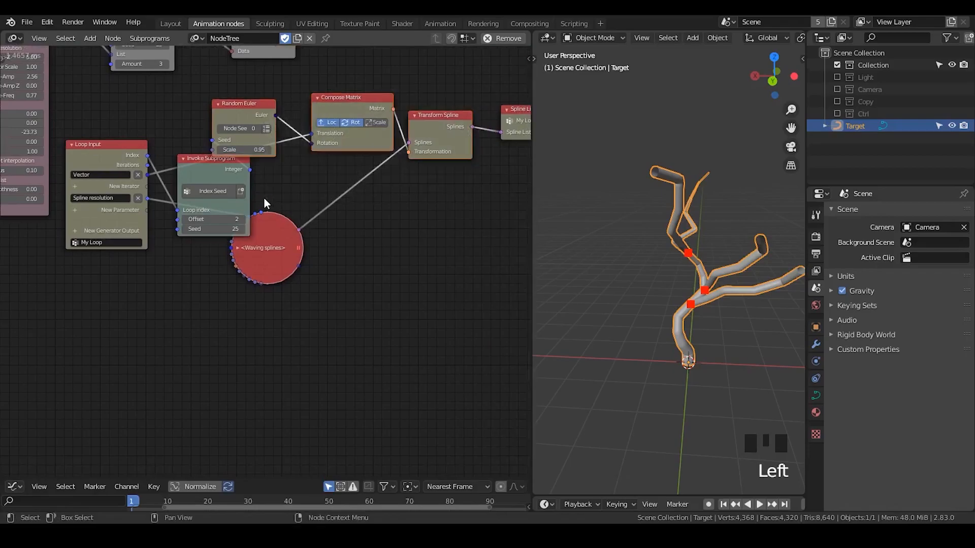
key(g)
click(374, 201)
drag(213, 174, 238, 115)
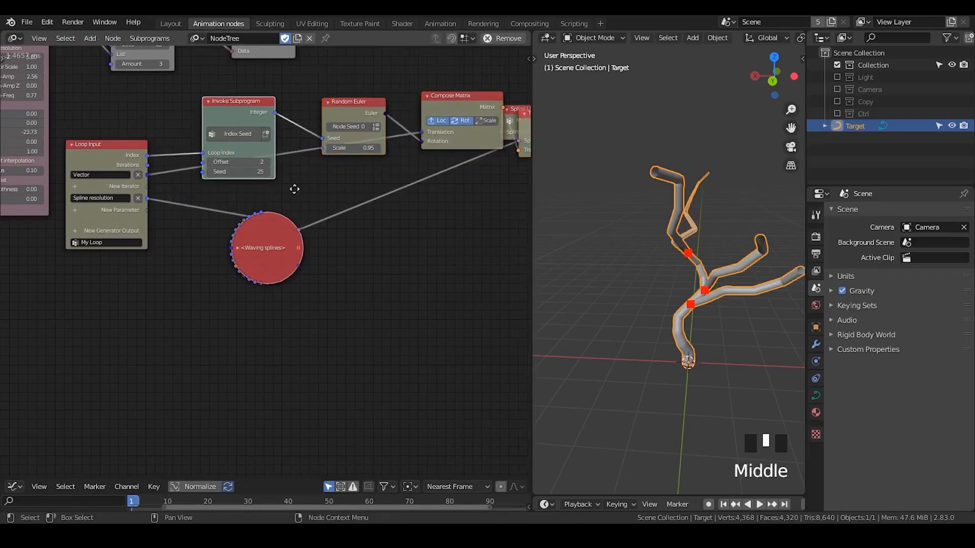
middle_drag(302, 189, 185, 189)
drag(445, 114, 418, 140)
drag(413, 107, 531, 89)
drag(397, 152, 434, 117)
- Set the Index Seed node's Seed to 15
middle_drag(148, 262, 316, 236)
scroll(297, 247, up, 1)
scroll(296, 246, up, 1)
shift+middle_drag(711, 249, 464, 199)
middle_drag(340, 172, 365, 216)
scroll(366, 216, up, 2)
drag(325, 155, 369, 178)
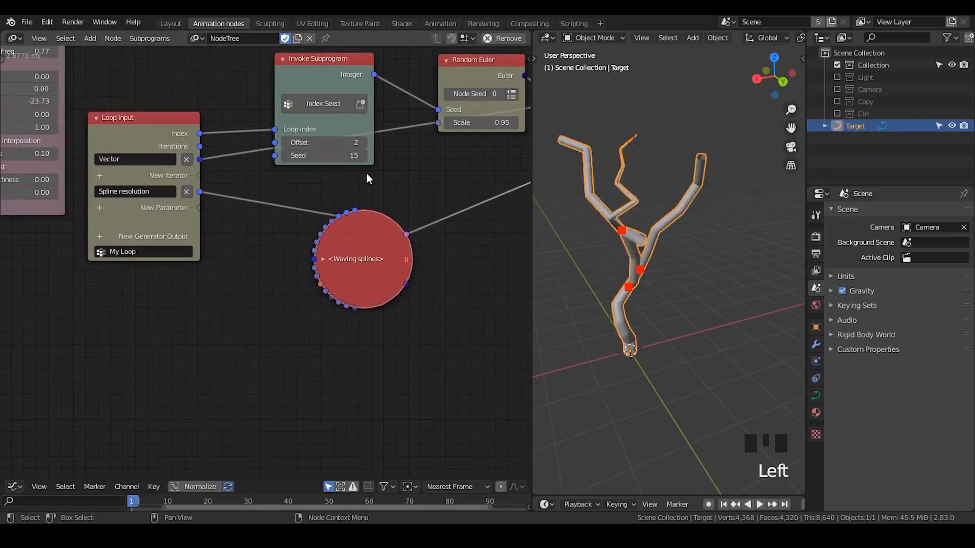
- Set the Index Seed node's Offset to 5
drag(330, 146, 346, 146)
click(346, 146)
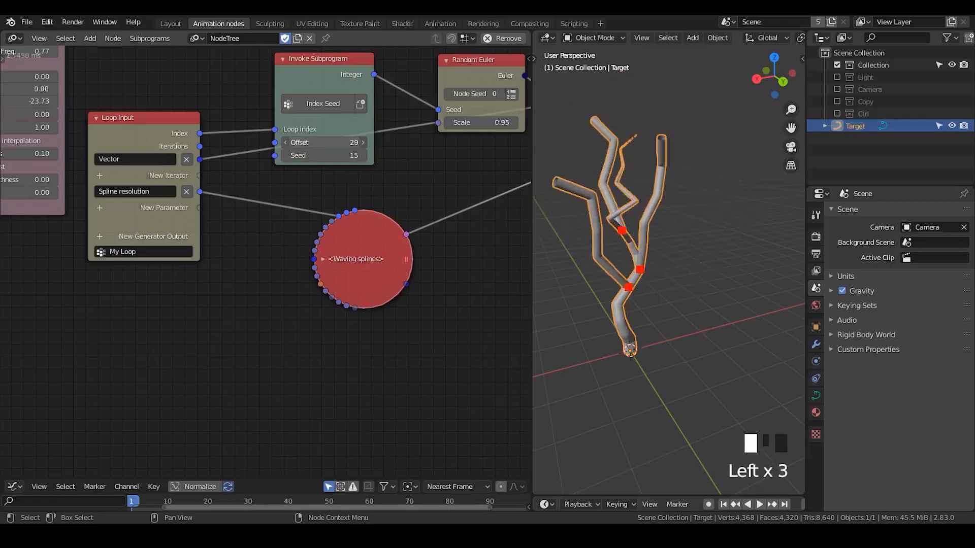
text(1)
text(5)
key(Return)
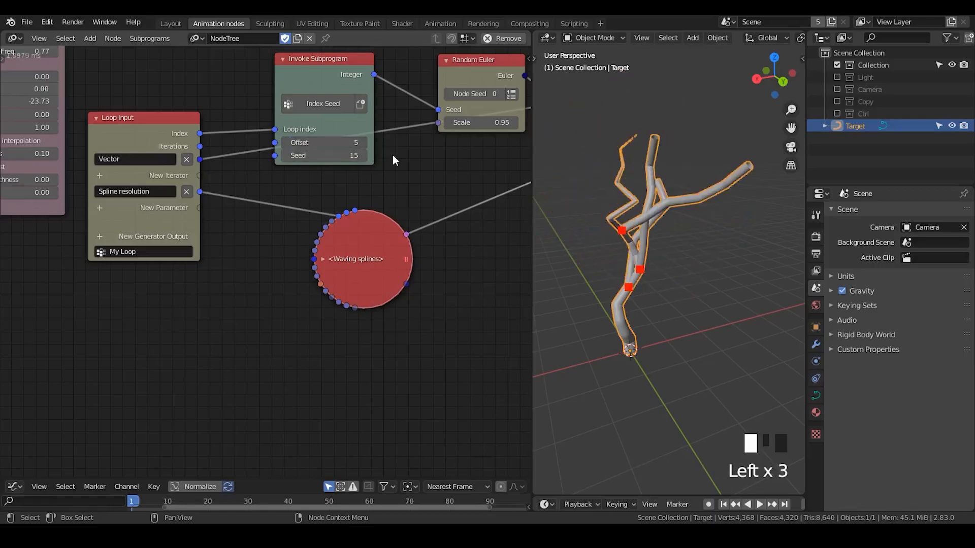
- Expose Index Seed's Seed as a My Loop parameter and expand the branch Waving splines node below Random Euler
drag(274, 156, 200, 208)
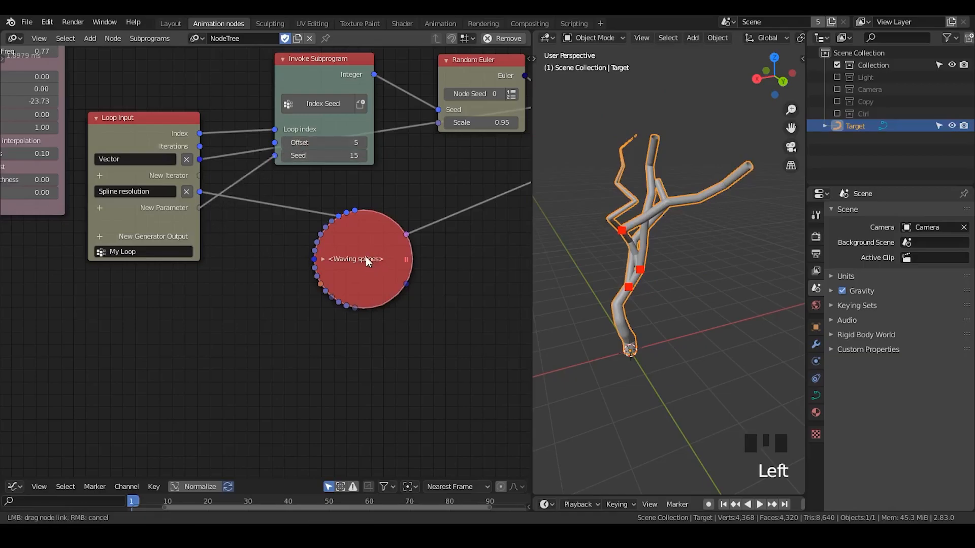
drag(355, 253, 483, 182)
middle_drag(432, 209, 342, 190)
click(343, 189)
drag(386, 187, 434, 138)
mouse_move(710, 270)
middle_down()
mouse_move(726, 266)
mouse_move(757, 296)
mouse_move(659, 281)
mouse_move(709, 268)
middle_up()
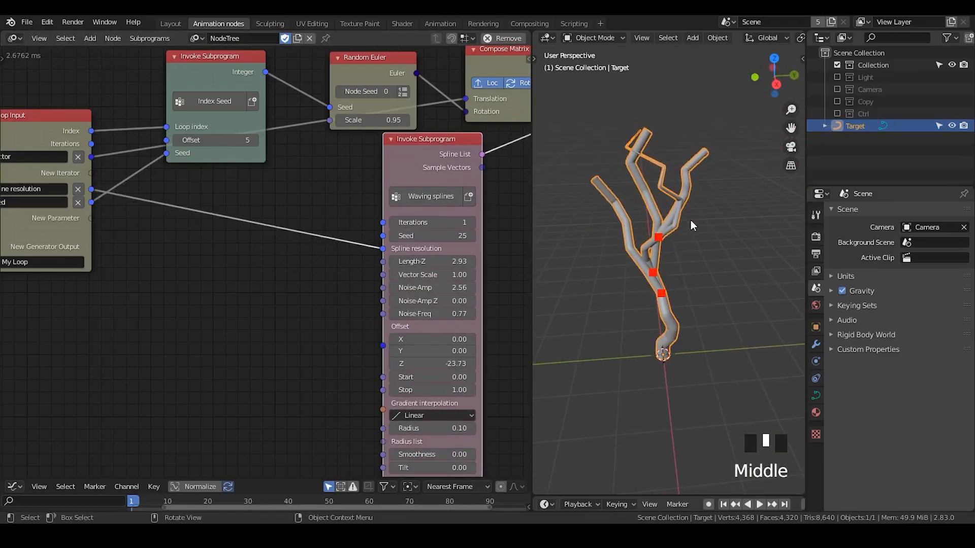
- Connect Index Seed's Integer output to the branch Waving splines node's Seed
drag(383, 235, 340, 220)
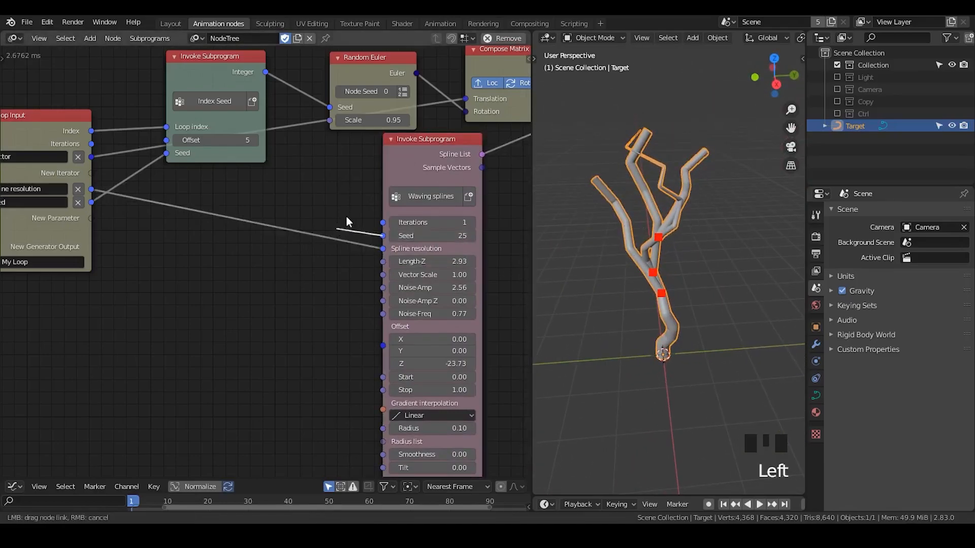
drag(318, 144, 383, 236)
middle_drag(678, 236, 716, 230)
- Set the Seed on the My Loop invoke node to 72
middle_drag(129, 215, 193, 318)
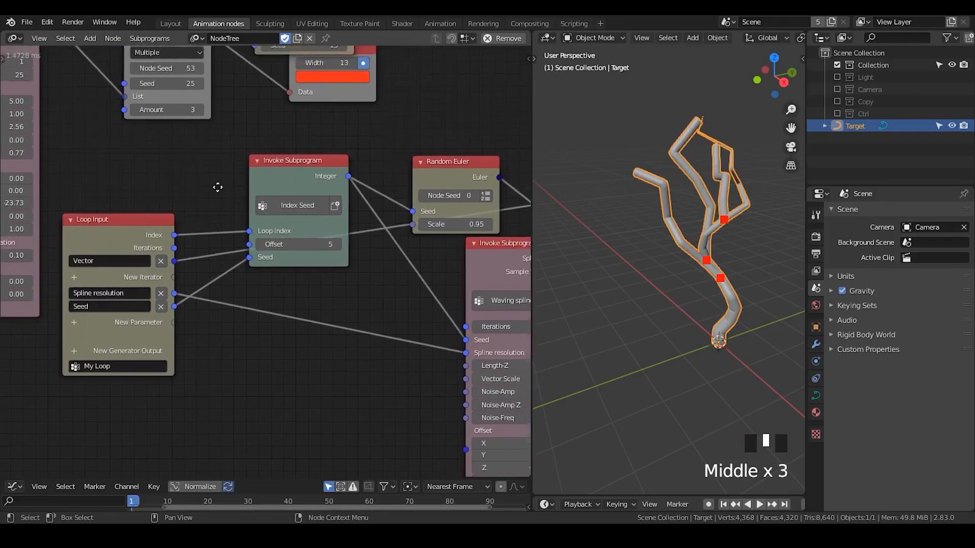
middle_drag(224, 178, 197, 288)
drag(274, 156, 366, 145)
- Deselect the Target curve in the 3D viewport
scroll(666, 226, down, 2)
shift+middle_drag(666, 227, 665, 203)
click(684, 145)
click(653, 148)
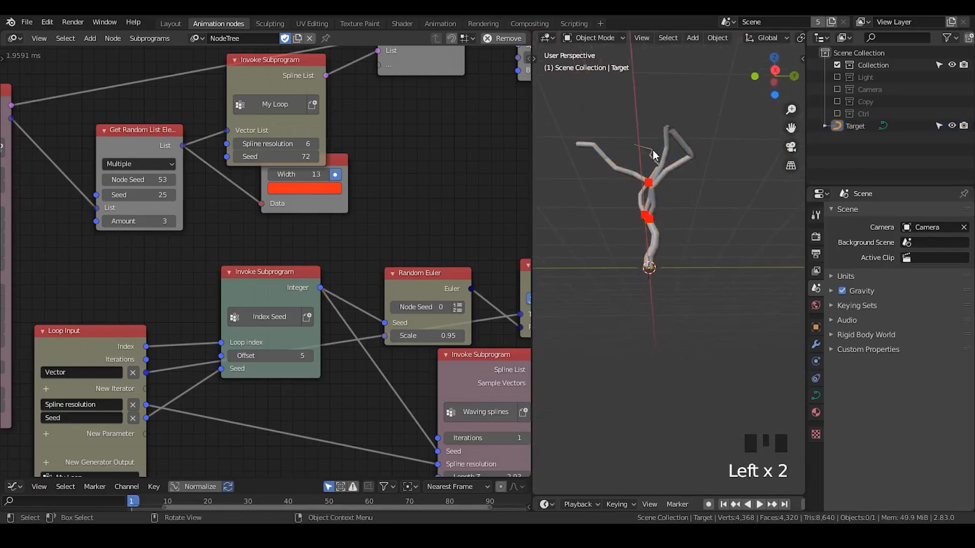
click(693, 158)
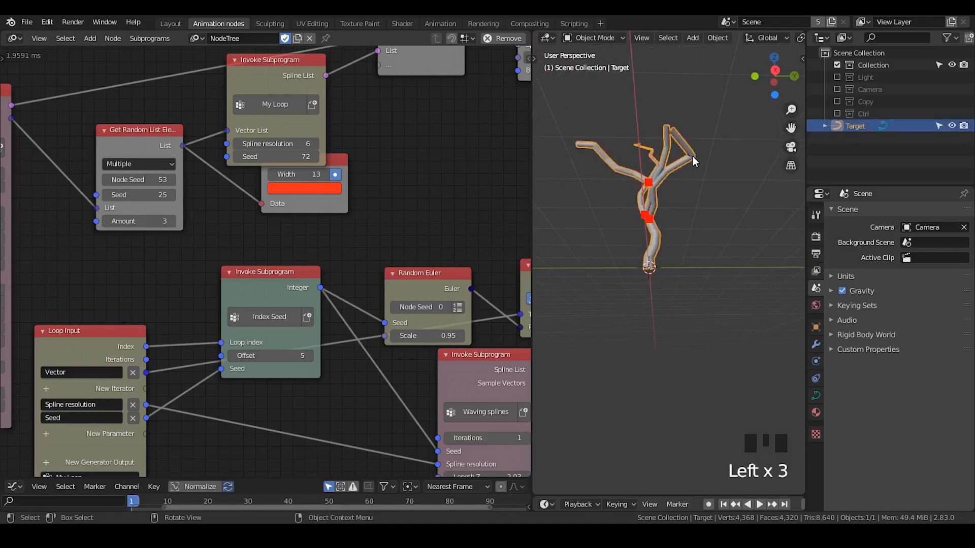
click(690, 190)
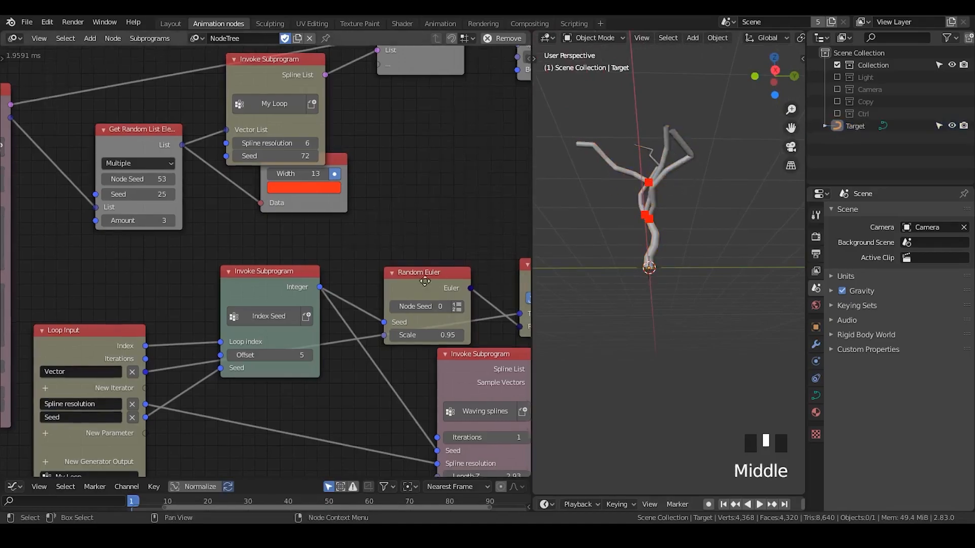
- Set the branch Waving splines node's Noise-Freq to 0.74
middle_drag(469, 364, 419, 231)
click(421, 234)
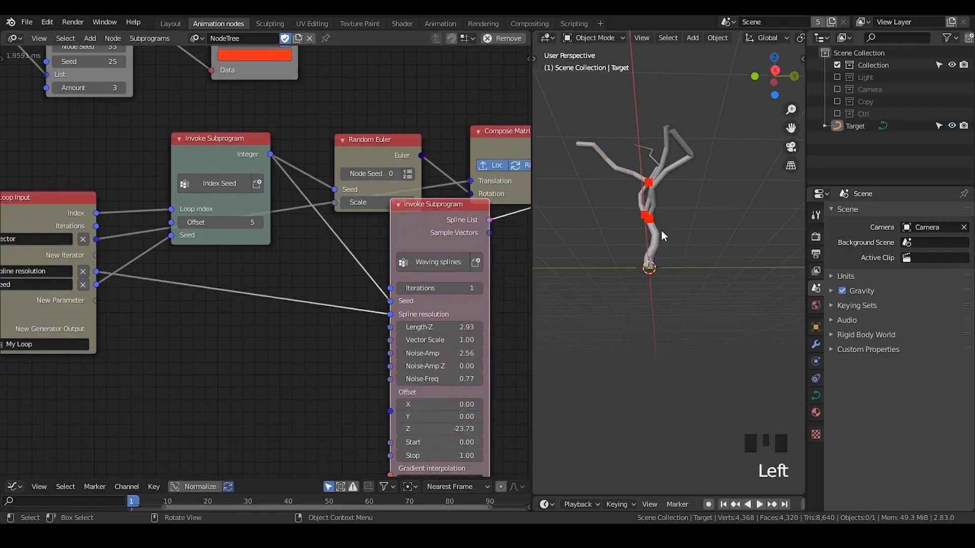
middle_drag(665, 243, 707, 243)
middle_drag(392, 387, 418, 297)
drag(416, 291, 475, 289)
middle_drag(729, 257, 693, 250)
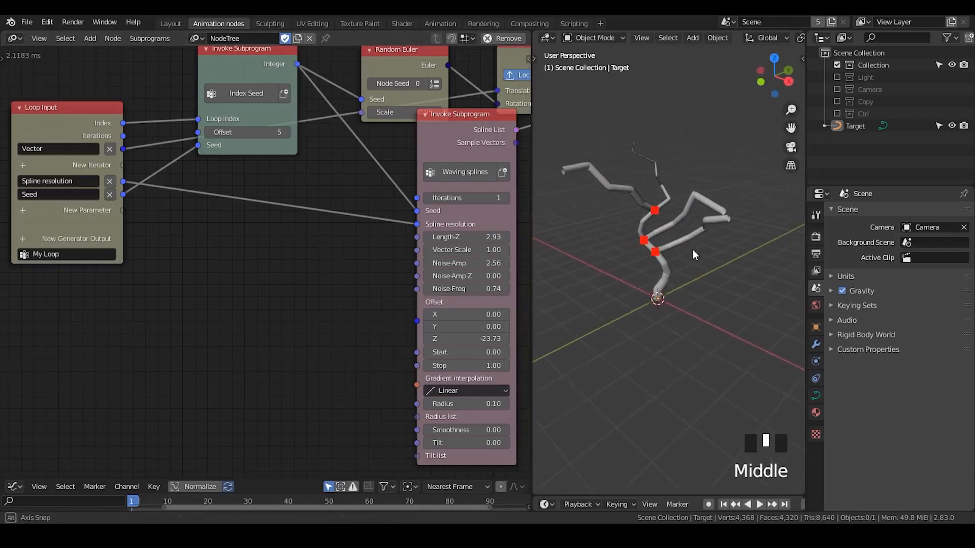
- Collapse the Index Seed node and place it between Loop Input and the branch Waving splines node
click(206, 50)
drag(208, 53, 213, 148)
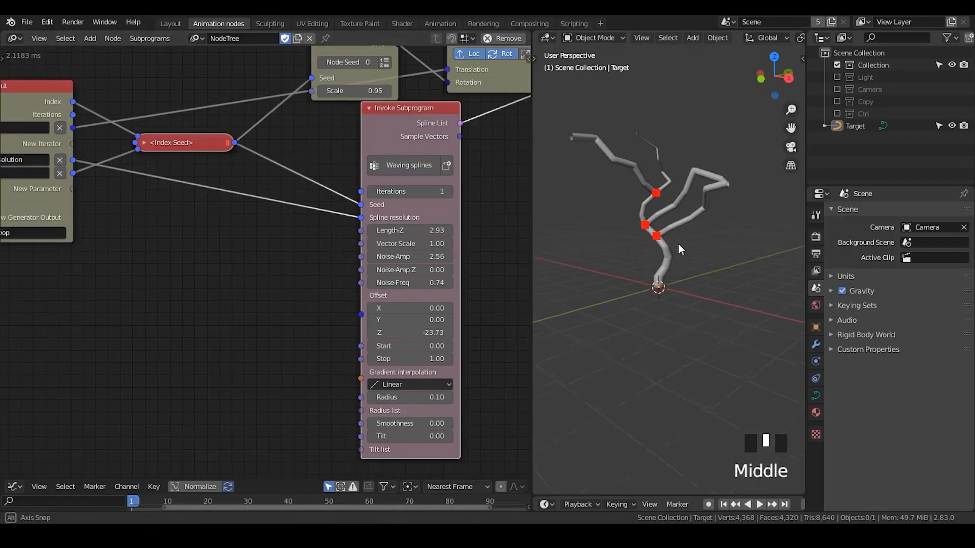
middle_drag(678, 242, 682, 249)
middle_drag(718, 204, 726, 226)
- Turn off the 3D Viewer node's point display and move the node below the My Loop invoke node
middle_drag(274, 148, 300, 182)
click(277, 161)
drag(253, 192, 227, 240)
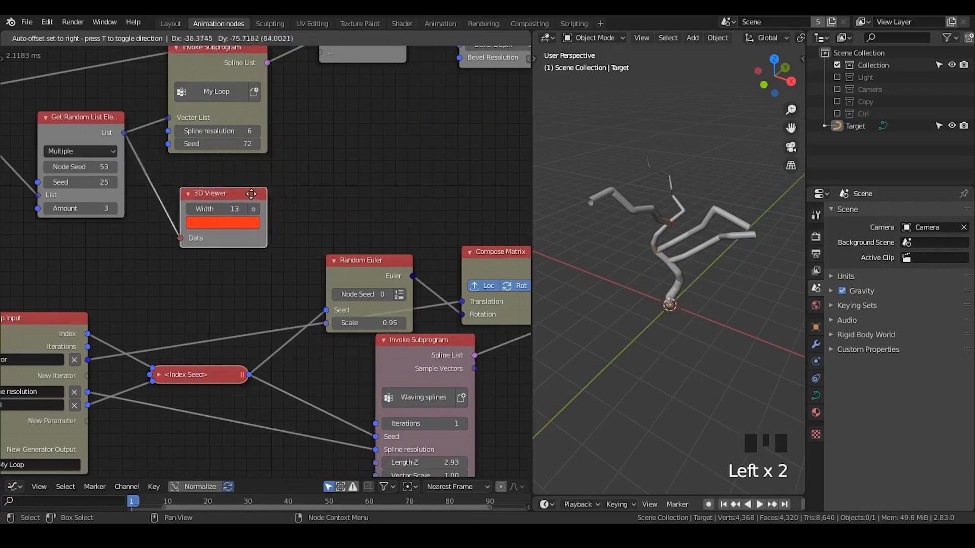
scroll(703, 245, up, 2)
middle_drag(714, 252, 683, 183)
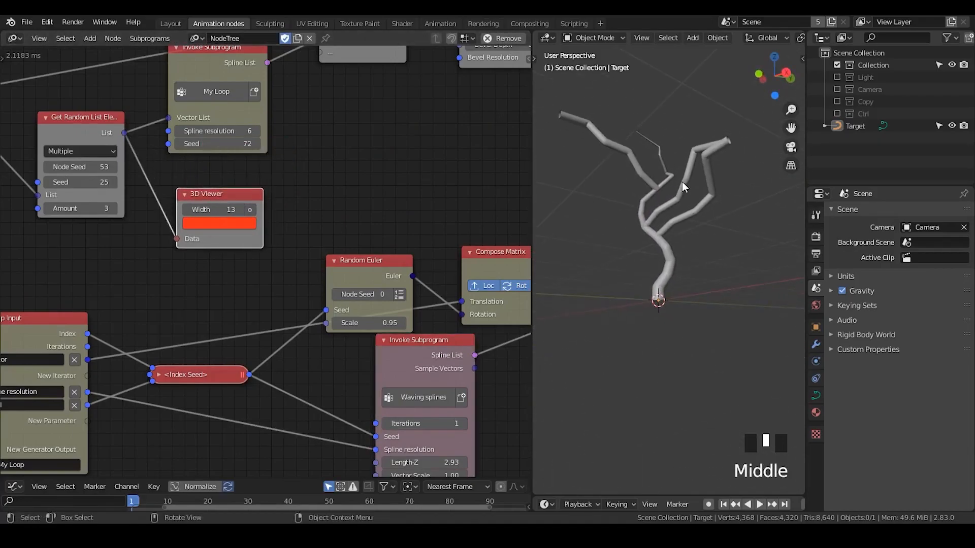
click(581, 124)
click(610, 96)
click(597, 131)
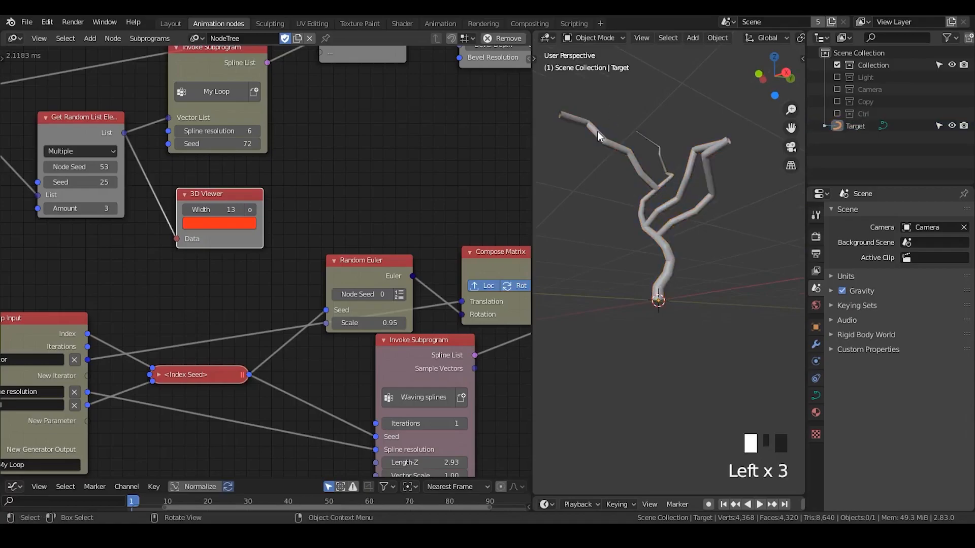
click(592, 123)
- Duplicate the Float Range node and place the copy beside the branch Waving splines node in My Loop
middle_drag(15, 210, 353, 200)
middle_drag(57, 275, 221, 215)
drag(222, 216, 224, 221)
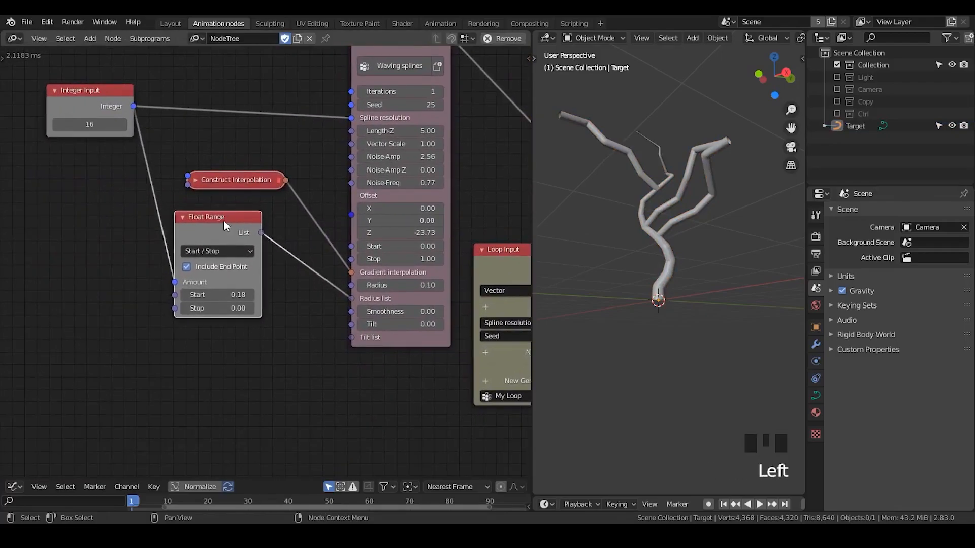
key(shift+d)
click(391, 372)
middle_drag(391, 370, 40, 217)
key(g)
click(452, 270)
middle_drag(429, 250, 281, 215)
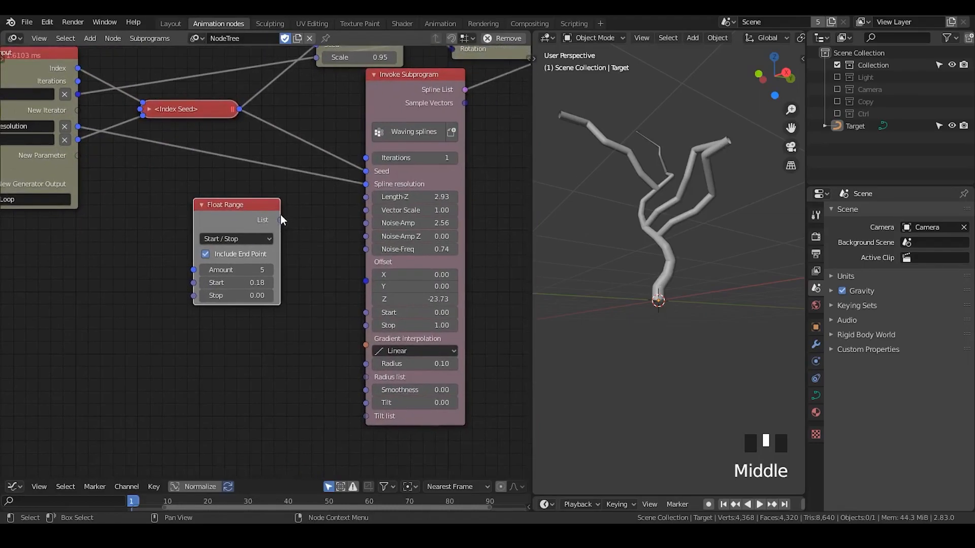
- Connect the copied Float Range list to the branch Waving splines' Radius list and drive its Amount from Loop Input's Spline resolution
drag(280, 220, 335, 292)
drag(366, 376, 366, 377)
middle_drag(262, 198, 399, 215)
drag(217, 144, 334, 292)
drag(397, 224, 411, 242)
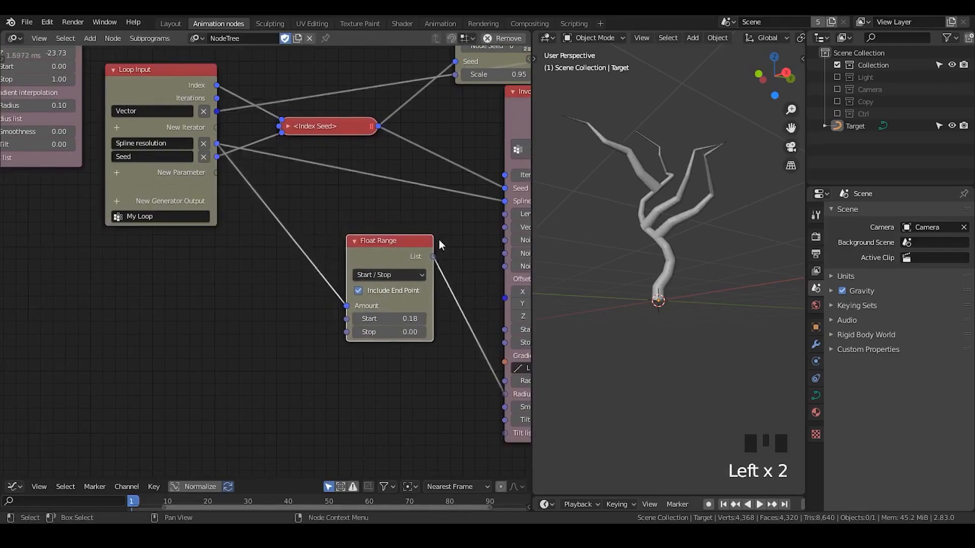
- Examine the tapered branches and their thickness where they leave the main spline
middle_drag(680, 216, 586, 100)
scroll(690, 230, up, 2)
middle_drag(614, 182, 662, 255)
scroll(699, 235, down, 2)
scroll(697, 250, up, 2)
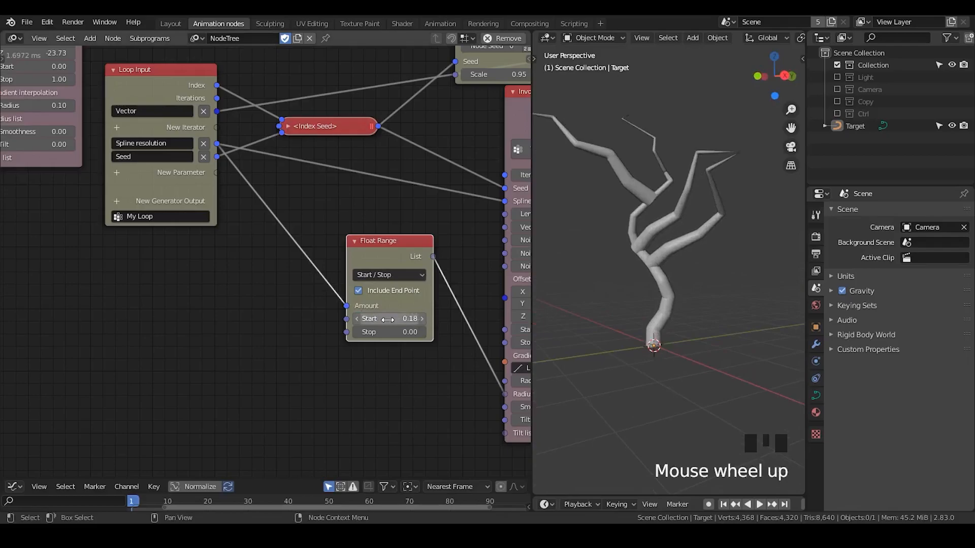
scroll(651, 221, up, 2)
middle_drag(651, 222, 658, 190)
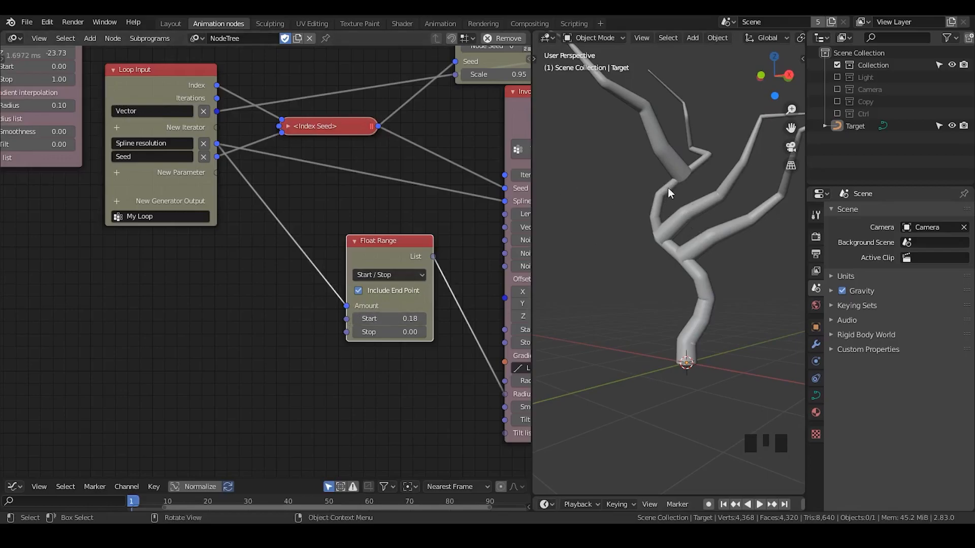
click(703, 160)
click(706, 121)
- Expose the branch Float Range's Start value as a new iterator on the My Loop input
drag(347, 319, 213, 125)
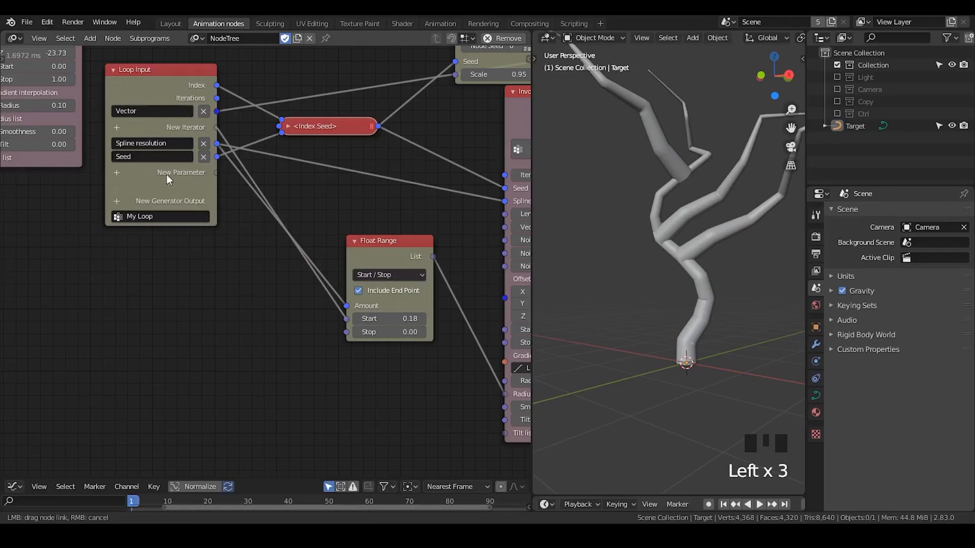
drag(167, 173, 180, 176)
drag(362, 242, 366, 216)
click(299, 179)
middle_drag(192, 121, 383, 173)
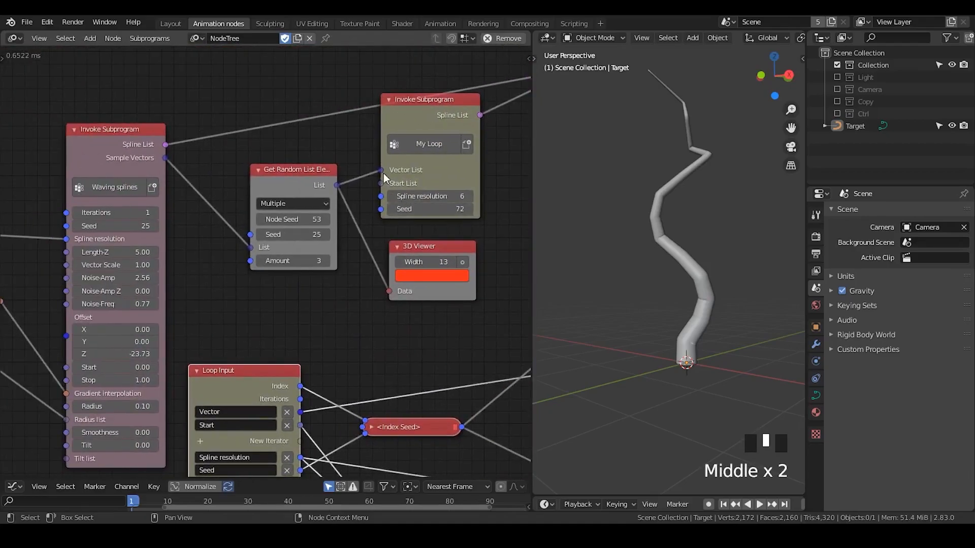
- Collapse the Get Random List Elements node and place it closer to the main Waving splines node
click(258, 170)
drag(291, 171, 249, 157)
middle_drag(300, 308, 326, 251)
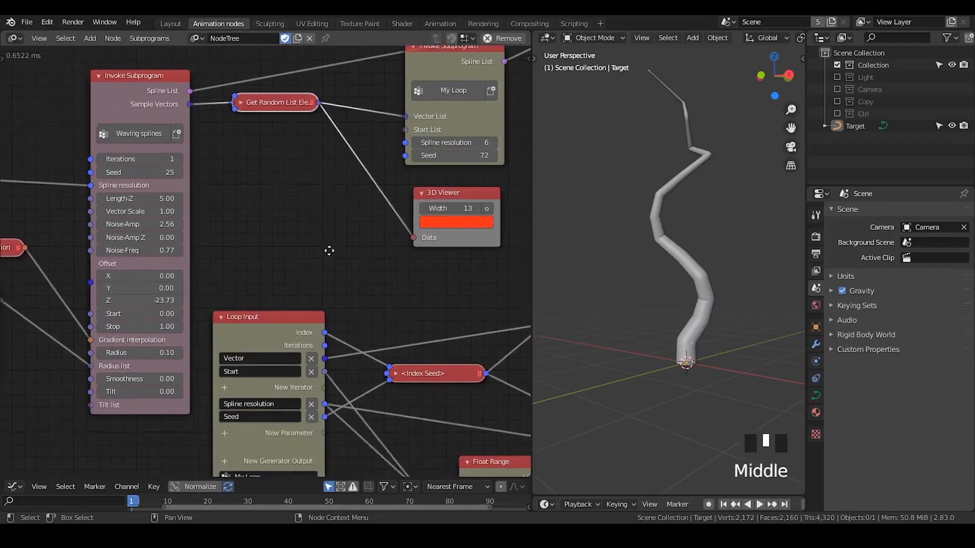
- Rename the new Loop Input iterator to "Start Radius"
click(270, 367)
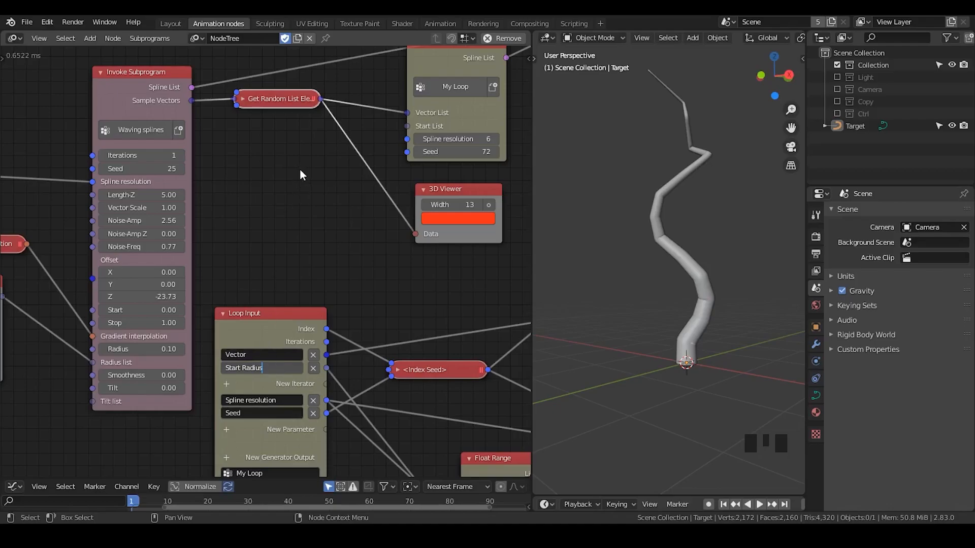
text(Radius)
key(Return)
- Collapse the main Waving splines invoke node and shift it slightly
middle_drag(218, 138, 293, 178)
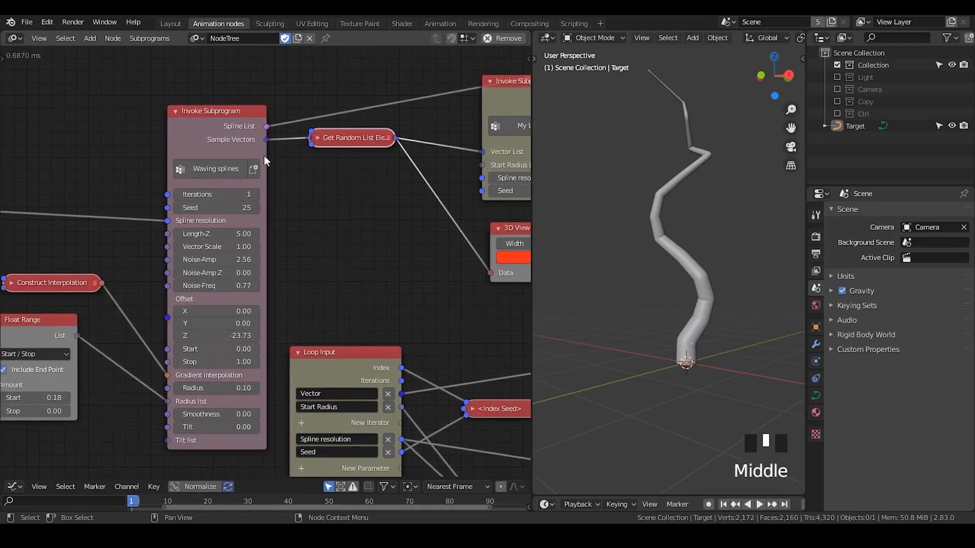
click(175, 111)
drag(189, 111, 175, 117)
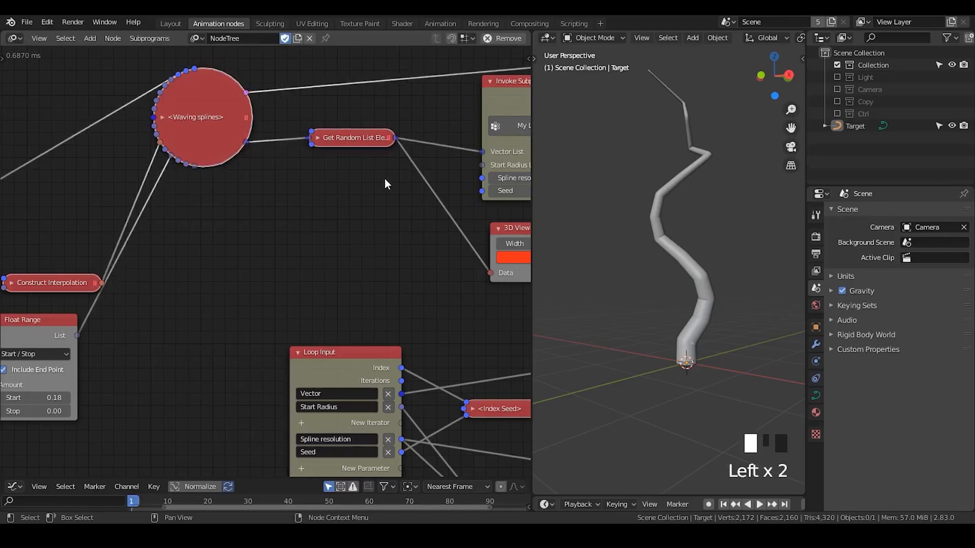
- Expand the Get Random List Elements node, duplicate it and place the copy below the original
click(316, 139)
key(shift+d)
middle_drag(351, 252, 369, 220)
scroll(368, 219, up, 1)
middle_drag(359, 109, 331, 138)
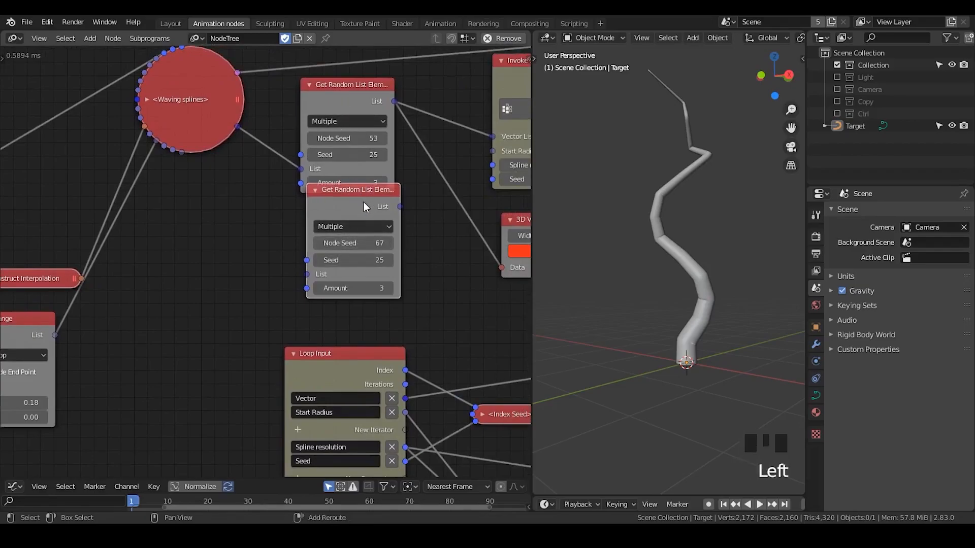
key(shift+d)
click(226, 226)
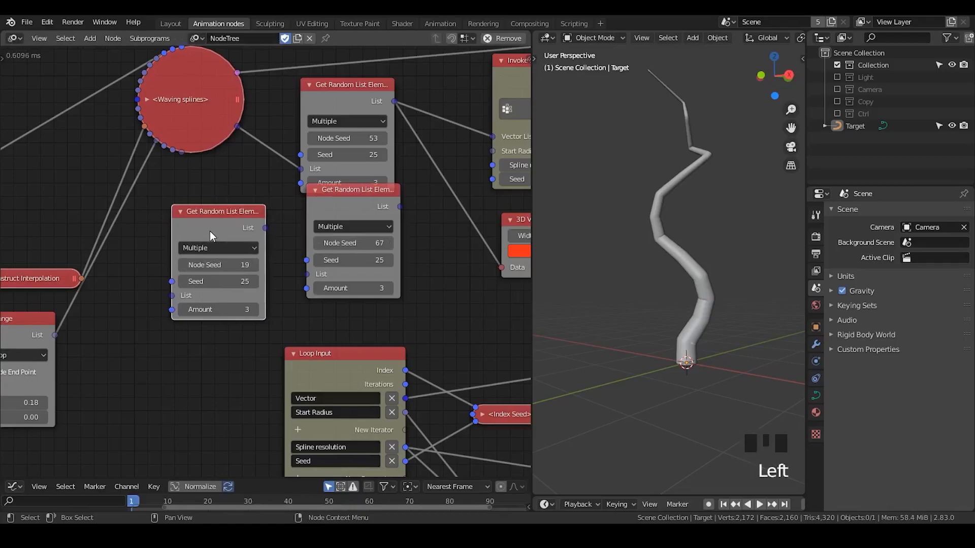
key(x)
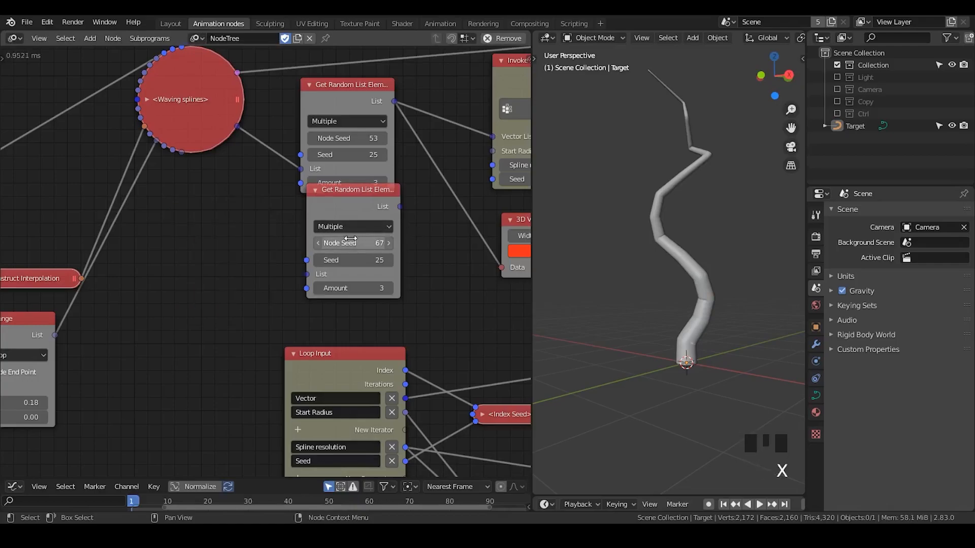
- Align the copied Get Random List Elements node under the original and set its Node Seed to 53
drag(362, 200, 355, 200)
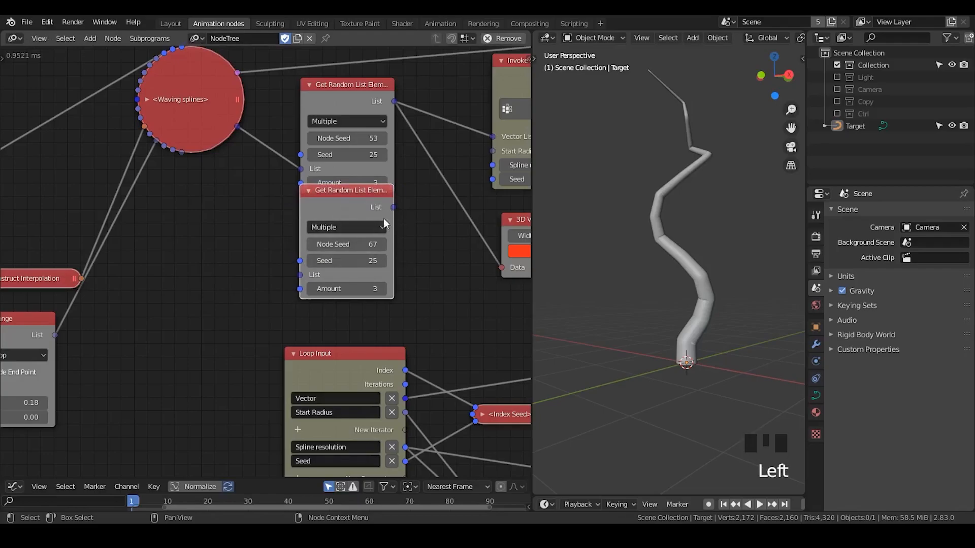
click(353, 245)
click(415, 233)
- Route the main Float Range list through the copied Get Random List Elements node into My Loop's Start Radius List and separate the stacked nodes
middle_drag(168, 301, 207, 272)
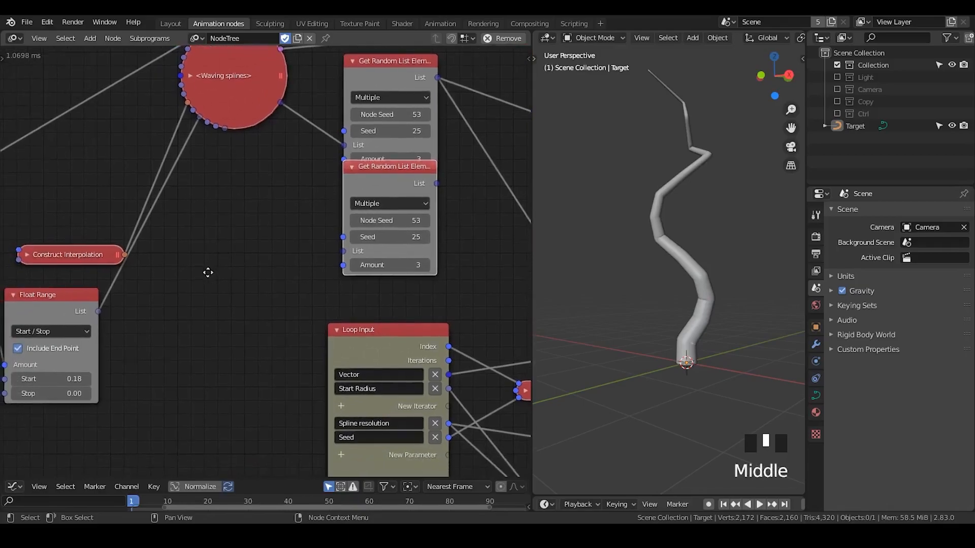
drag(96, 310, 349, 255)
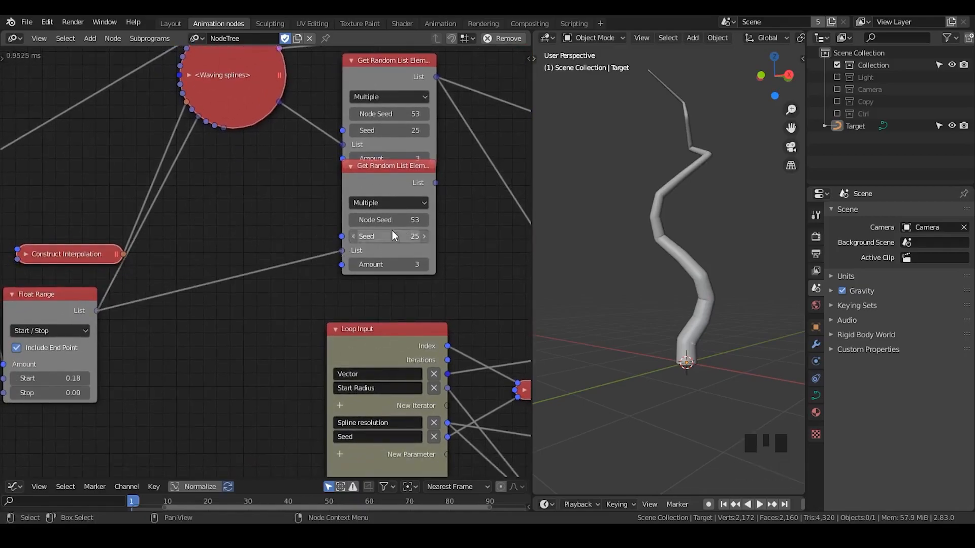
middle_drag(410, 250, 232, 255)
drag(246, 218, 346, 166)
drag(214, 117, 212, 116)
drag(192, 218, 190, 228)
click(161, 211)
click(159, 214)
middle_drag(109, 235, 306, 191)
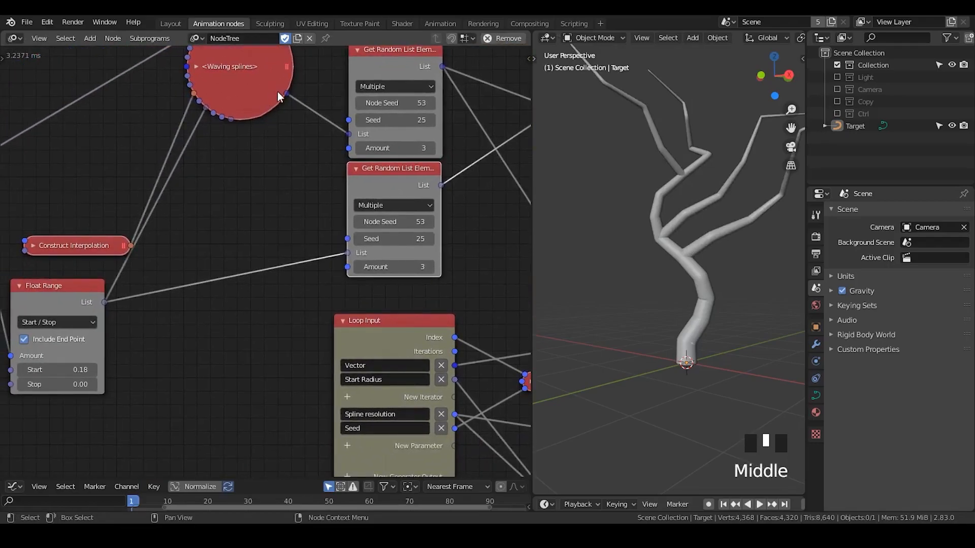
- Turn on the 3D Viewer node's point display and move the node closer beneath the My Loop invoke node
middle_drag(392, 205, 294, 236)
middle_drag(693, 215, 702, 276)
middle_drag(141, 188, 138, 185)
middle_drag(703, 215, 676, 248)
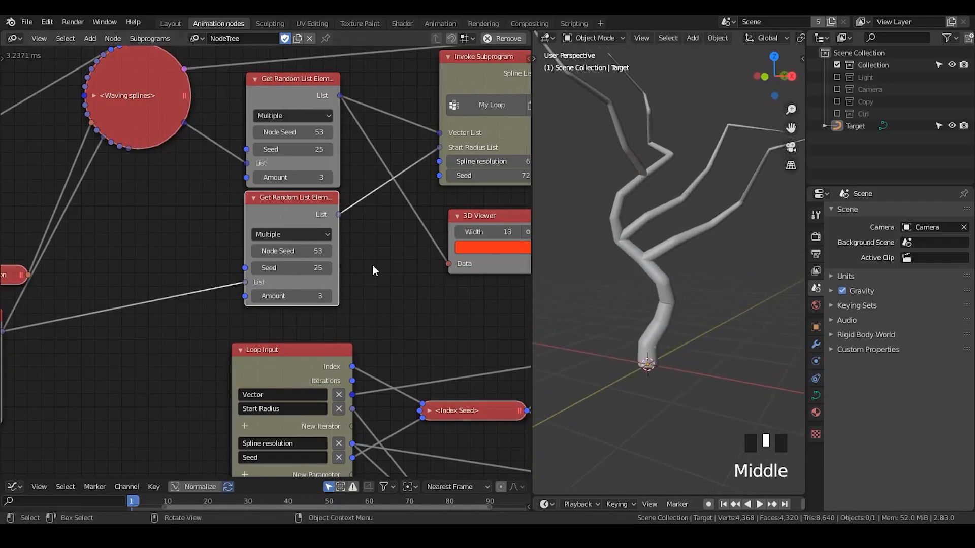
middle_drag(388, 272, 347, 276)
click(486, 237)
drag(443, 223, 419, 214)
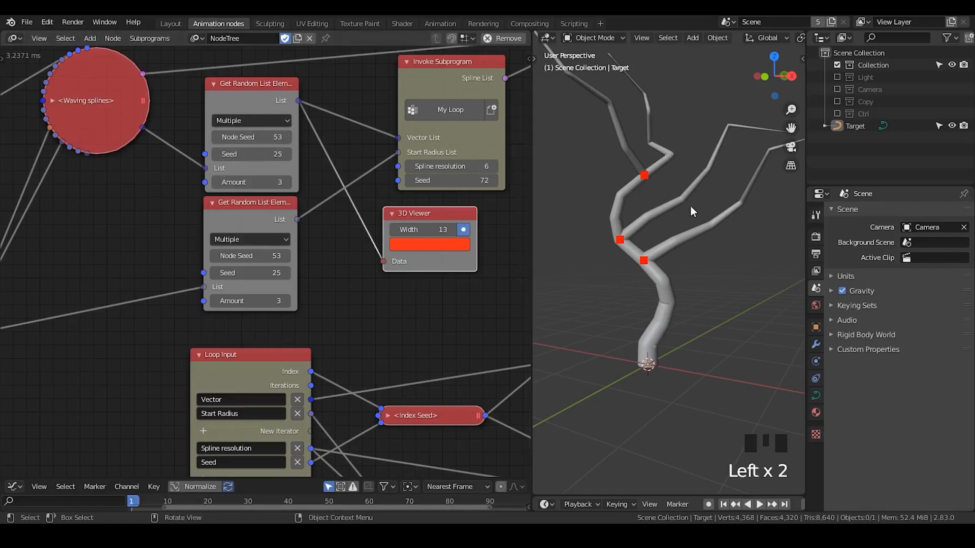
middle_drag(693, 205, 689, 210)
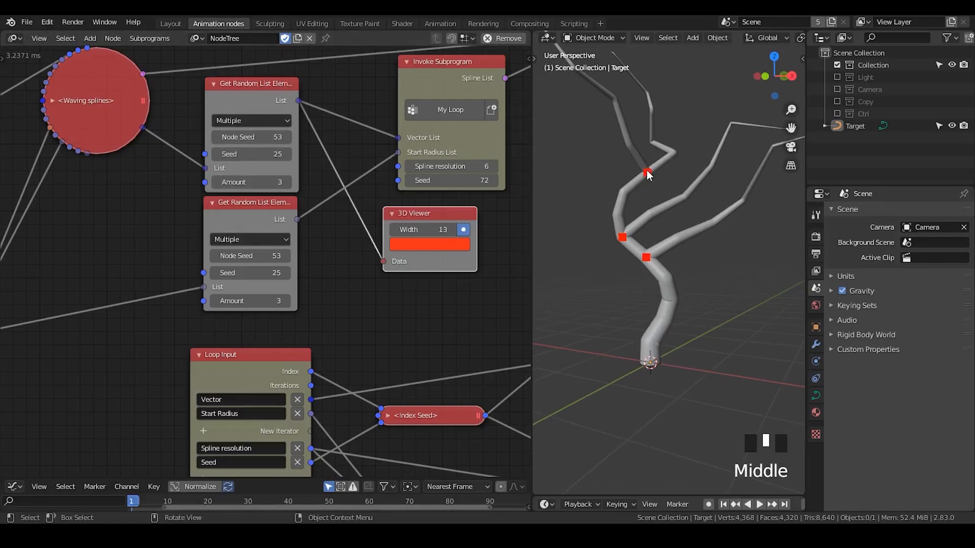
- Align the two Get Random List Elements nodes neatly one above the other
drag(240, 99, 241, 93)
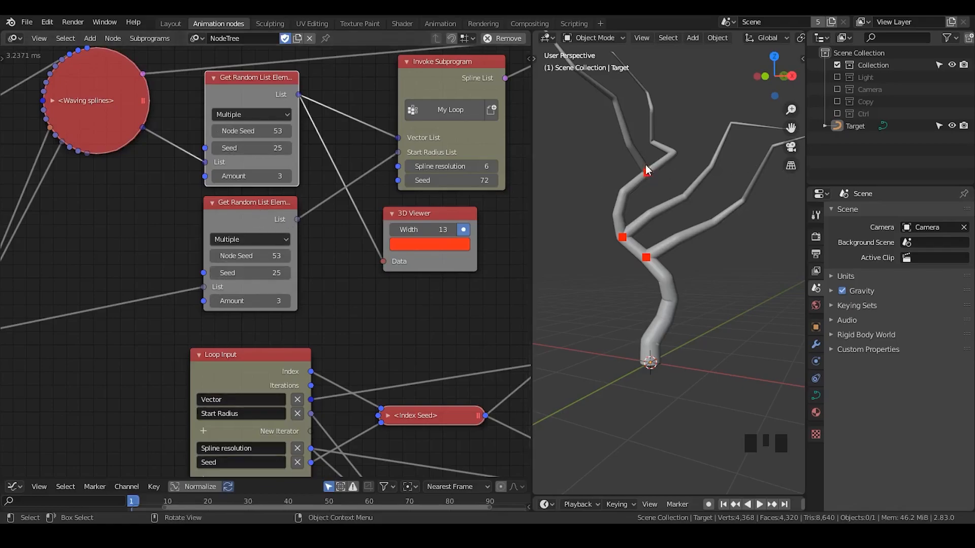
mouse_move(242, 212)
mouse_down()
mouse_move(252, 215)
mouse_move(250, 206)
mouse_up()
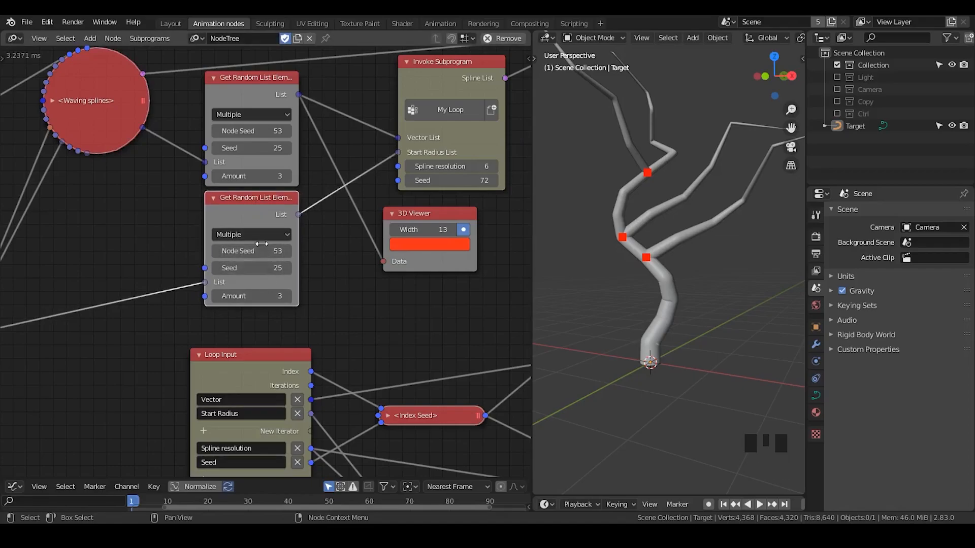
middle_drag(228, 84, 334, 84)
click(311, 184)
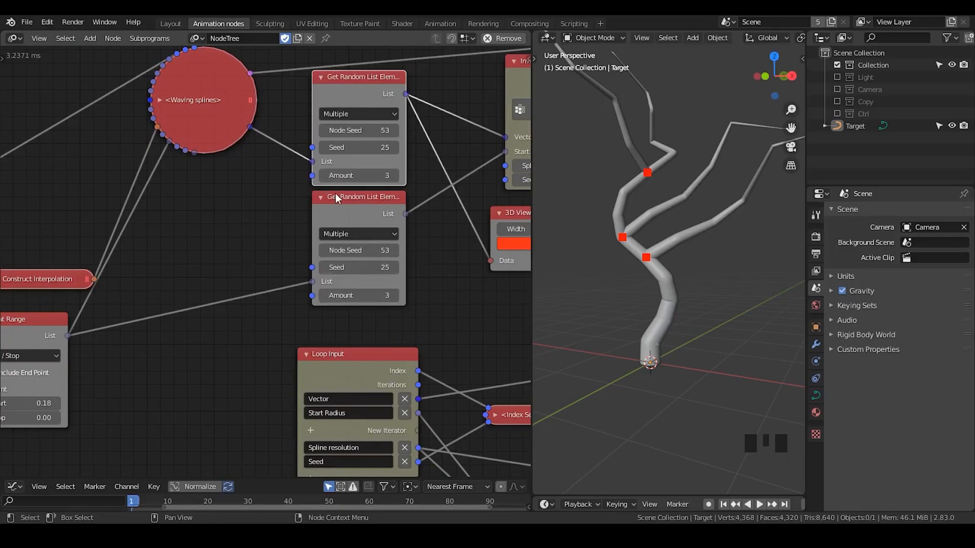
- Duplicate the Integer Input, set the copy to 3 and connect it to the Amount of both Get Random List Elements nodes
scroll(274, 142, down, 2)
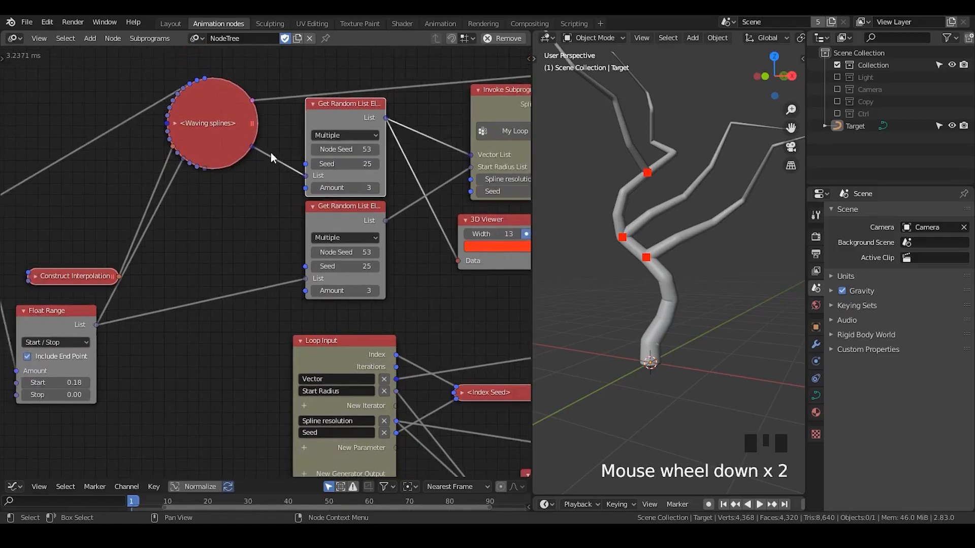
middle_drag(270, 153, 381, 132)
click(71, 173)
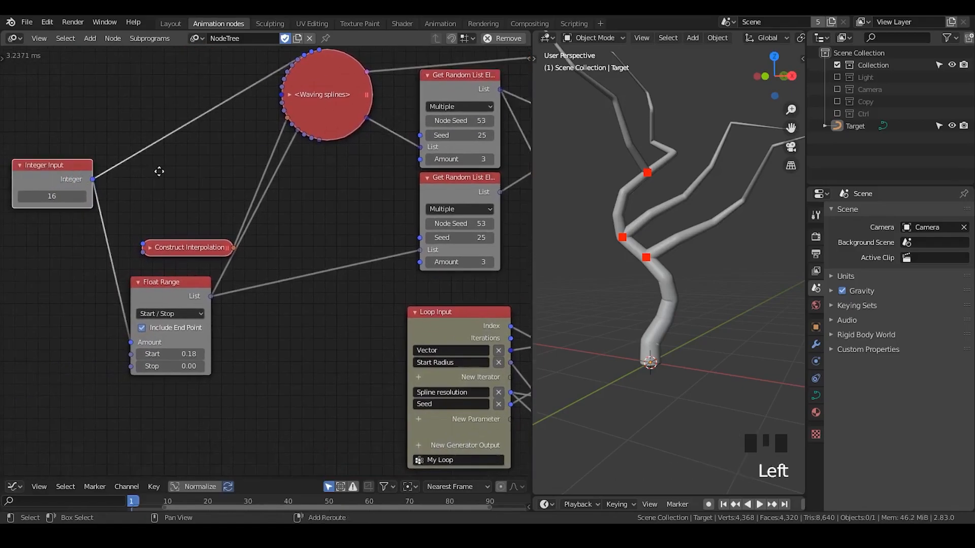
key(shift+d)
click(205, 179)
double_click(185, 198)
text(3)
drag(225, 184, 424, 263)
drag(193, 178, 53, 243)
- Raise the Integer Input for the branch amount stepwise to 9
click(75, 261)
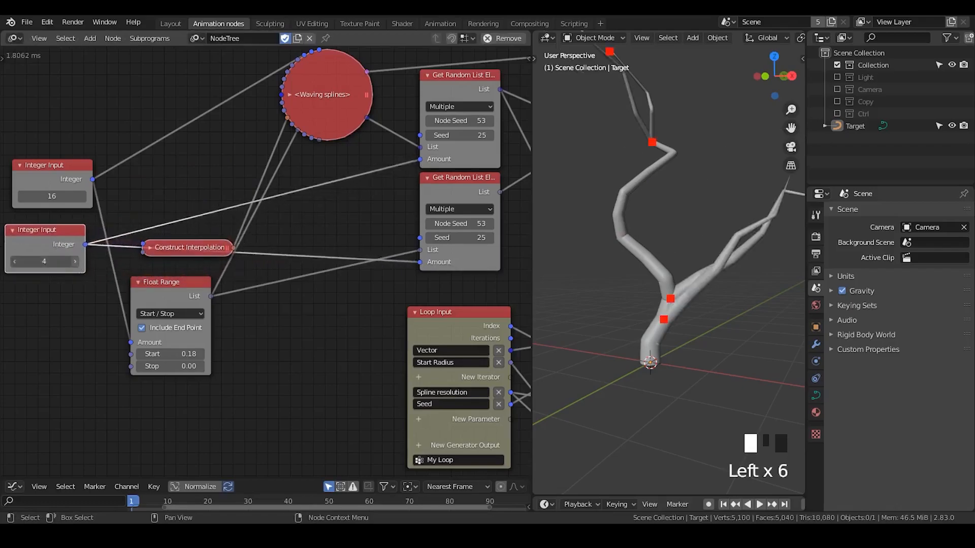
click(74, 261)
scroll(639, 214, down, 2)
mouse_move(664, 229)
middle_down()
mouse_move(707, 244)
mouse_move(645, 236)
mouse_move(675, 227)
mouse_move(661, 231)
middle_up()
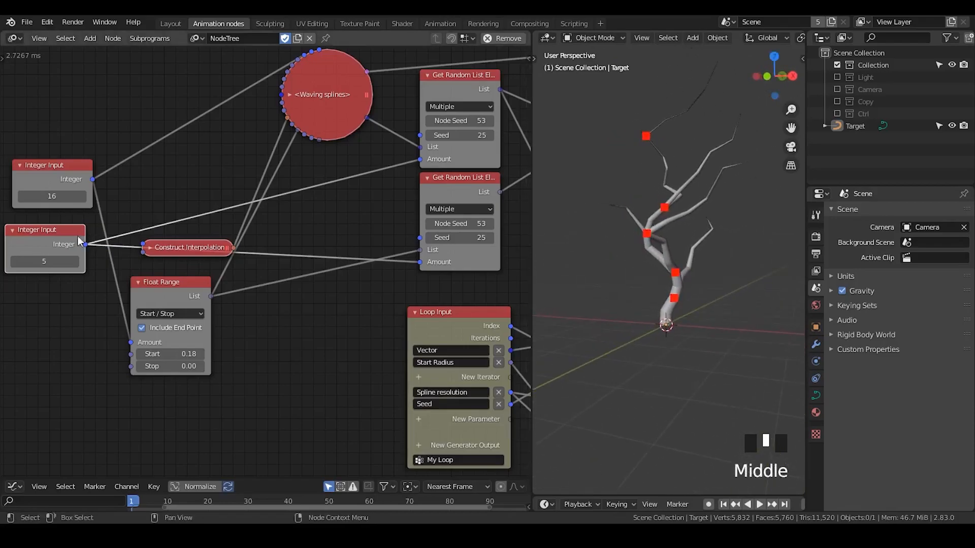
click(75, 261)
click(76, 261)
click(75, 261)
click(75, 261)
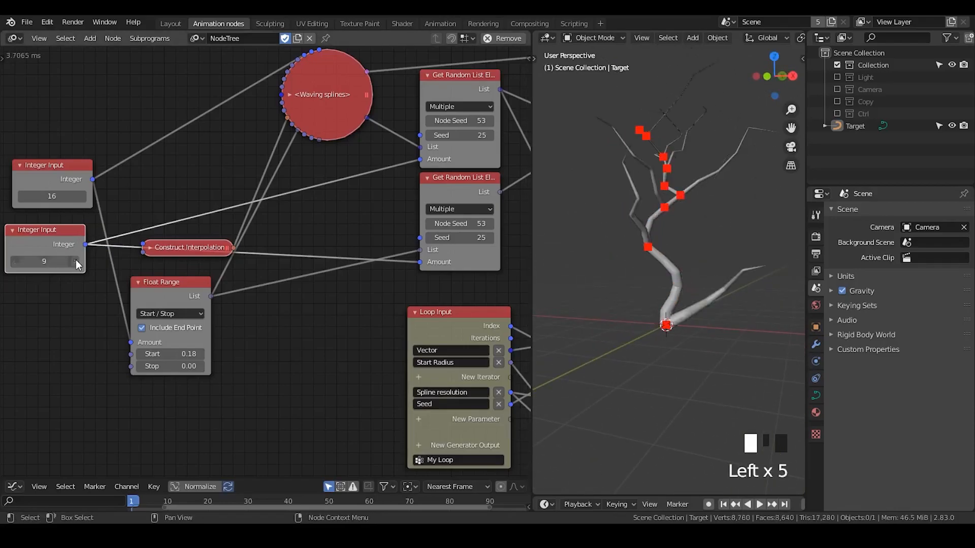
- Raise the branch amount Integer Input to 101 and inspect the resulting branches
middle_drag(130, 212, 199, 199)
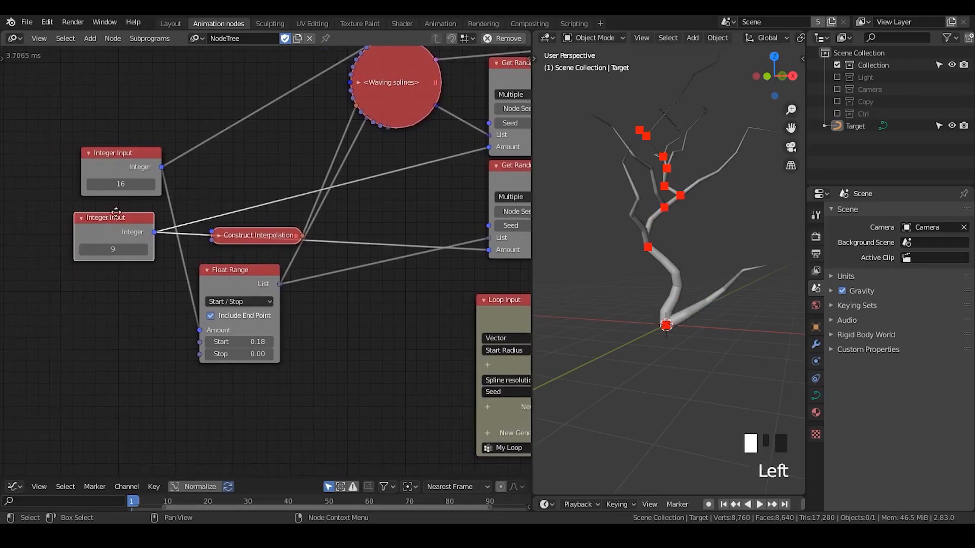
drag(113, 213, 124, 209)
mouse_move(125, 246)
mouse_down()
mouse_move(199, 246)
mouse_move(143, 249)
mouse_up()
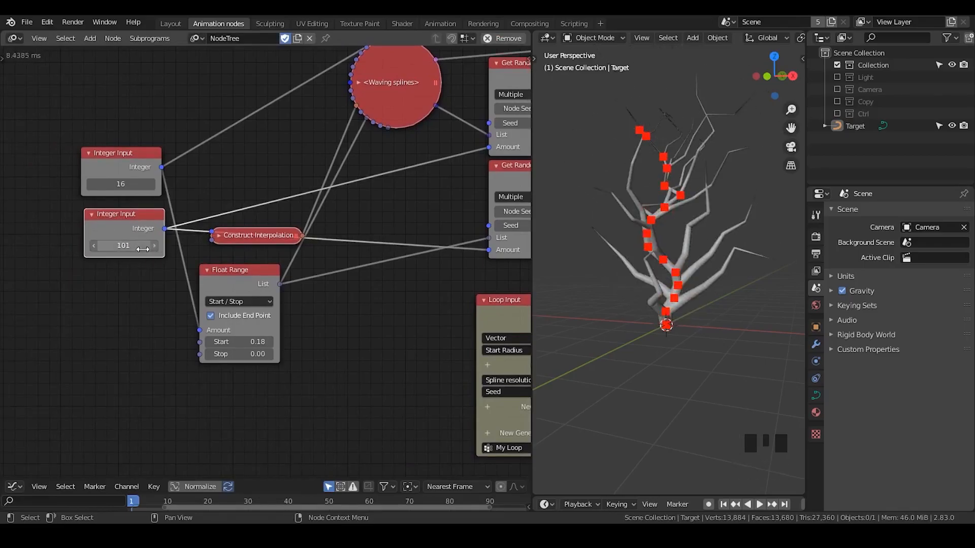
middle_drag(188, 200, 16, 219)
middle_drag(718, 219, 608, 168)
middle_drag(617, 226, 629, 126)
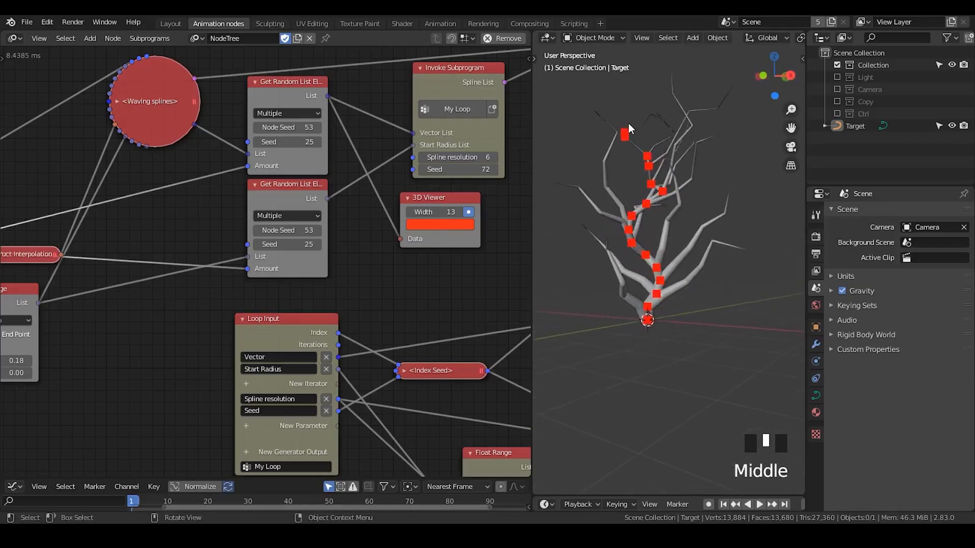
middle_drag(212, 255, 418, 202)
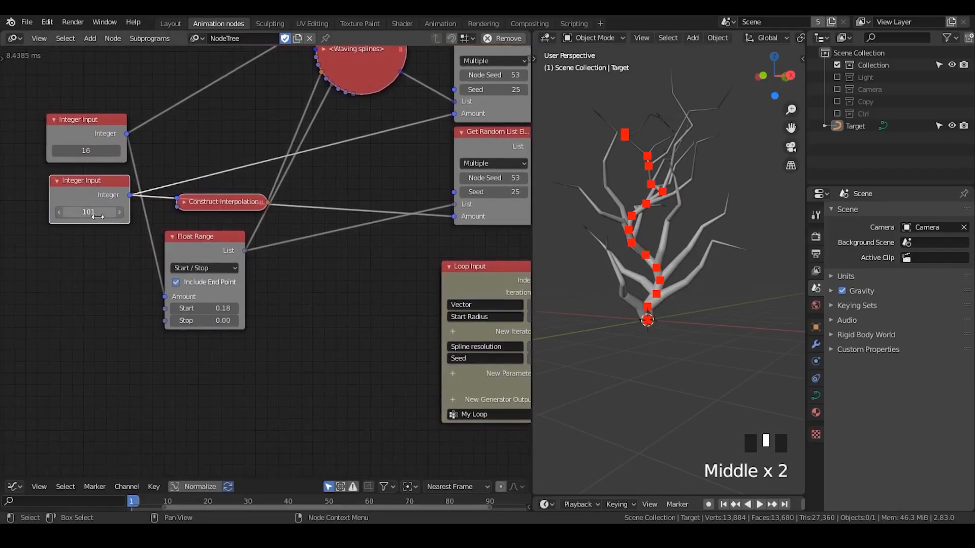
- Delete the 3D Viewer node beneath the My Loop invoke node and inspect the branches without point markers
middle_drag(298, 243, 76, 283)
click(450, 200)
middle_drag(704, 240, 660, 285)
click(425, 184)
key(x)
scroll(723, 236, up, 2)
scroll(643, 253, down, 2)
middle_drag(643, 253, 675, 254)
- Set the branch amount Integer Input to 3
middle_drag(96, 241, 321, 214)
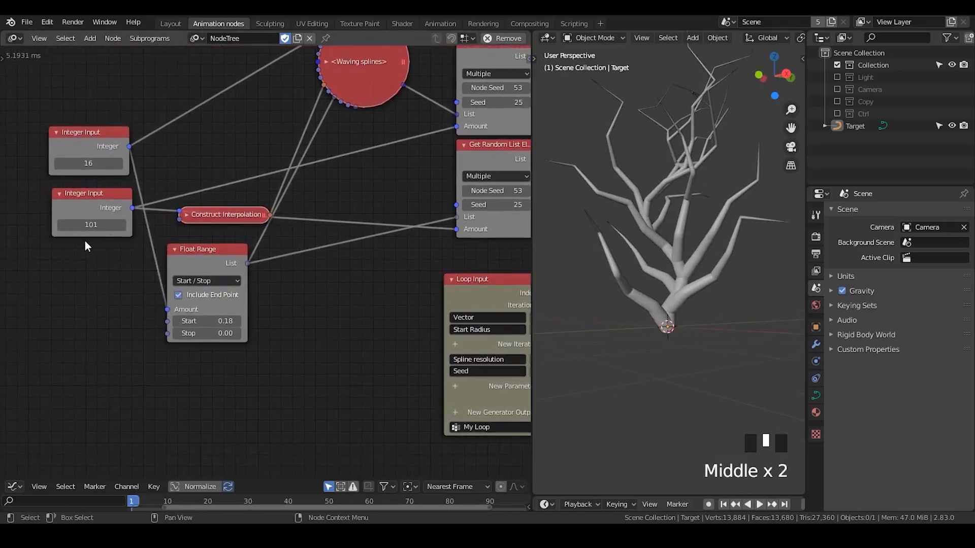
click(81, 231)
click(81, 228)
text(3)
key(Return)
scroll(731, 226, down, 1)
middle_drag(703, 240, 692, 269)
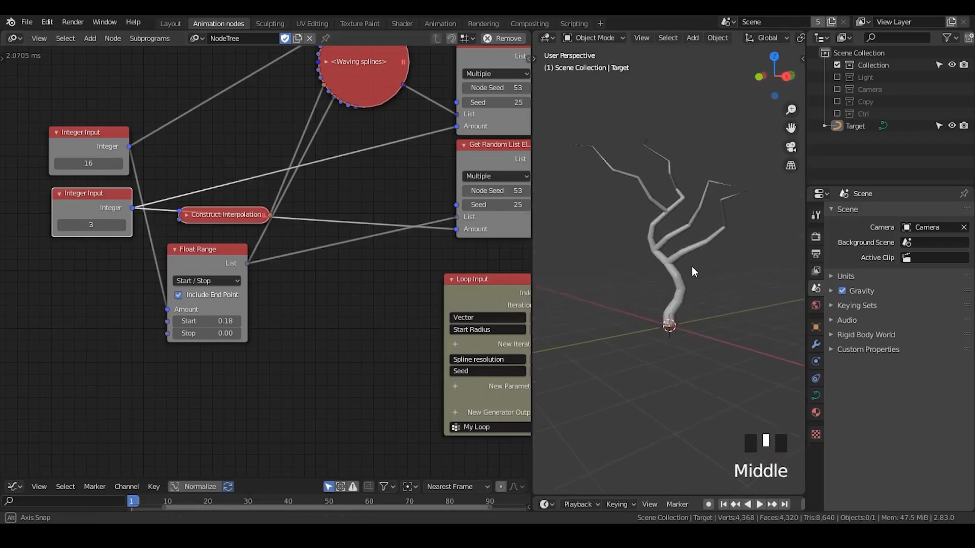
- Collapse the main Float Range node, place it above Construct Interpolation and tidy the branch amount Integer Input under the other one
click(174, 249)
drag(199, 253, 219, 140)
drag(228, 215, 228, 213)
click(109, 193)
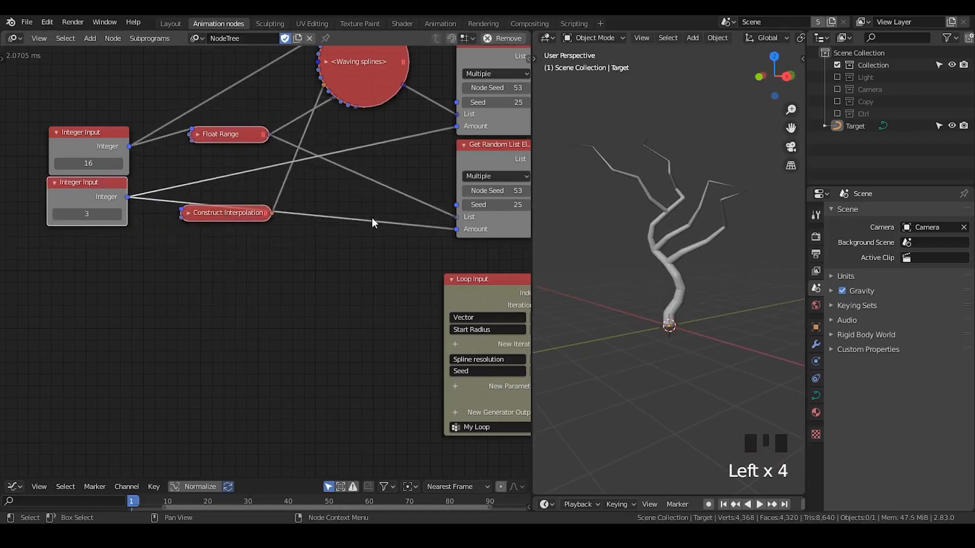
- Insert a Trim Spline node between Combine Spline List and Curve Object Output and try out its End value
scroll(382, 221, down, 2)
middle_drag(421, 243, 218, 252)
scroll(225, 253, down, 5)
scroll(231, 255, down, 3)
middle_drag(366, 241, 251, 188)
middle_drag(683, 265, 660, 255)
scroll(316, 140, up, 3)
middle_drag(316, 139, 272, 308)
scroll(272, 308, up, 3)
click(349, 230)
key(ctrl+a)
text(trim)
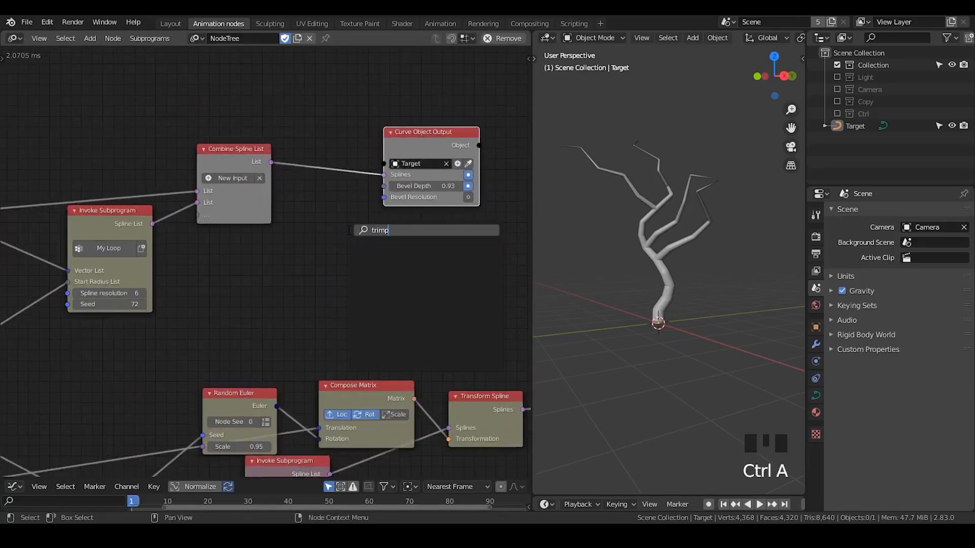
key(Return)
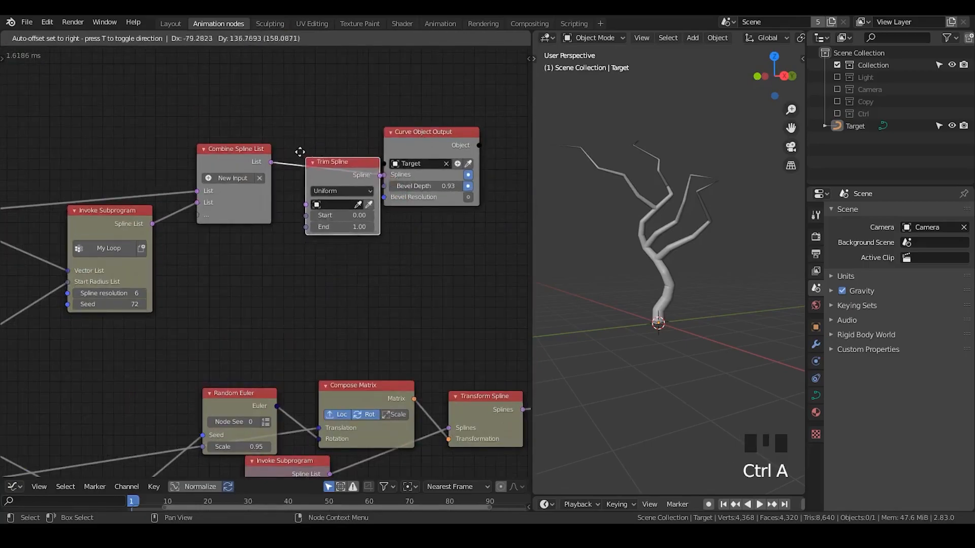
click(333, 153)
drag(333, 153, 350, 145)
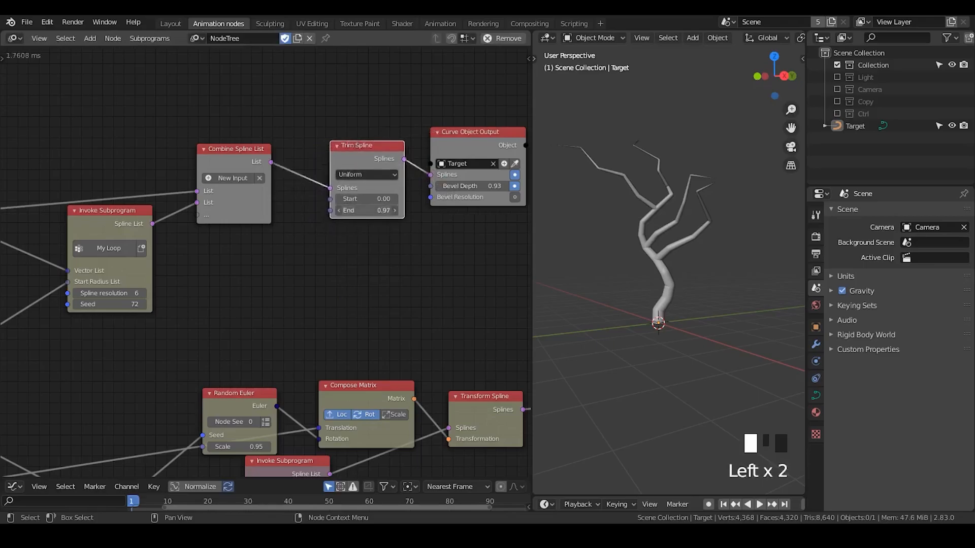
drag(366, 210, 396, 210)
- Expand the main Waving splines invoke node and move it to make room beside the Get Random List Elements nodes
middle_drag(191, 323, 371, 94)
middle_drag(205, 237, 311, 296)
middle_drag(148, 215, 291, 182)
double_click(259, 129)
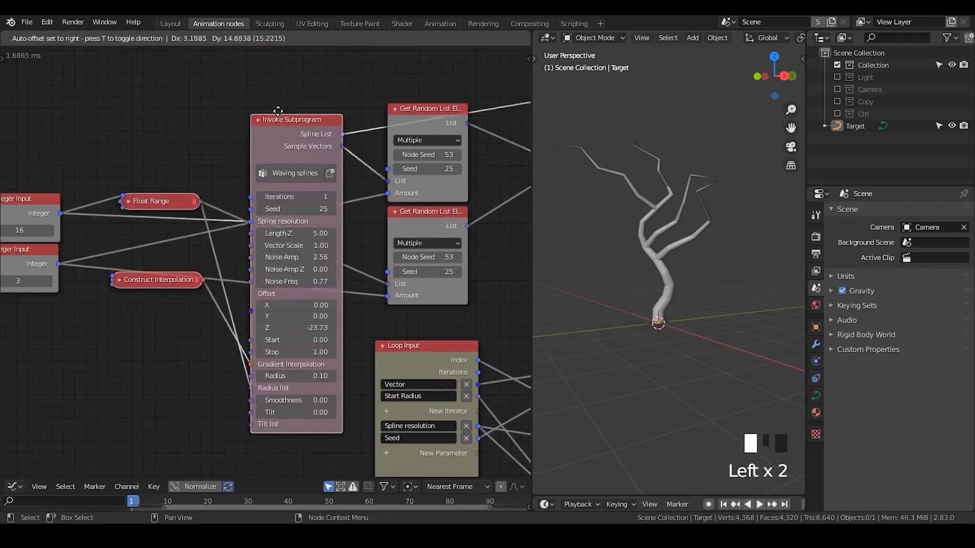
middle_drag(243, 221, 331, 239)
drag(322, 81, 333, 57)
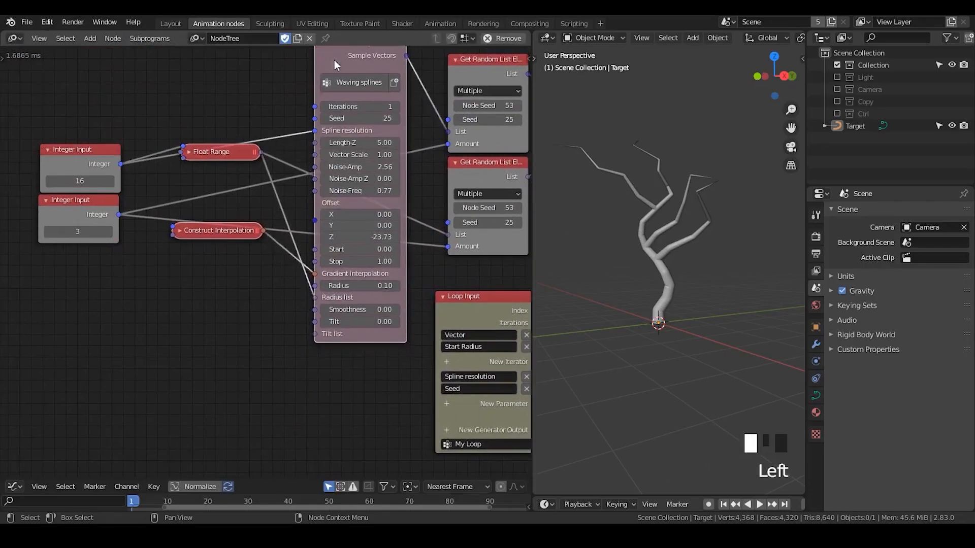
- Set the main Waving splines node's Offset Z to 0
drag(370, 237, 403, 214)
text(0)
key(Return)
click(364, 236)
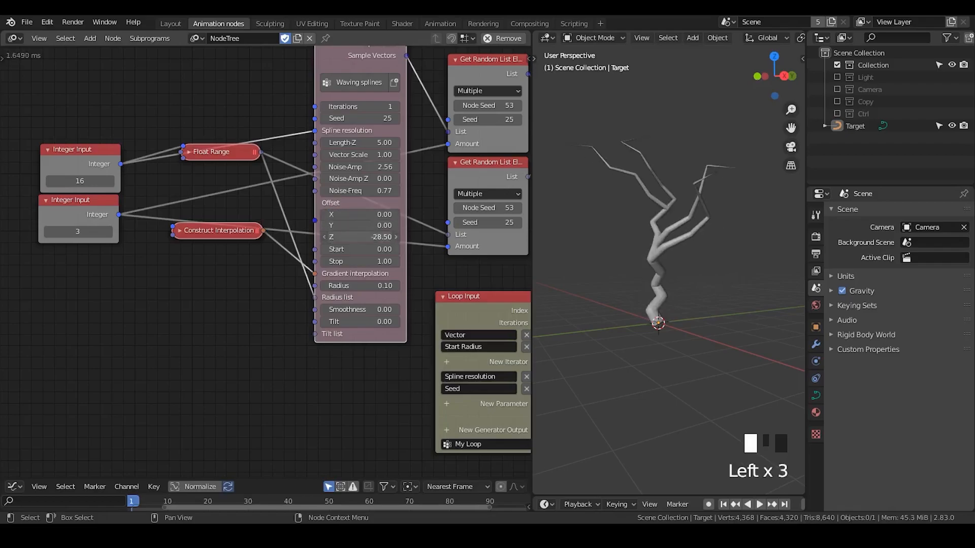
text(0)
key(Return)
- Rearrange the collapsed Float Range and Construct Interpolation nodes between the Integer Inputs and the main Waving splines node
click(286, 266)
scroll(284, 269, down, 2)
drag(243, 165, 243, 188)
drag(234, 234, 221, 260)
middle_drag(370, 184, 299, 160)
middle_drag(684, 262, 663, 245)
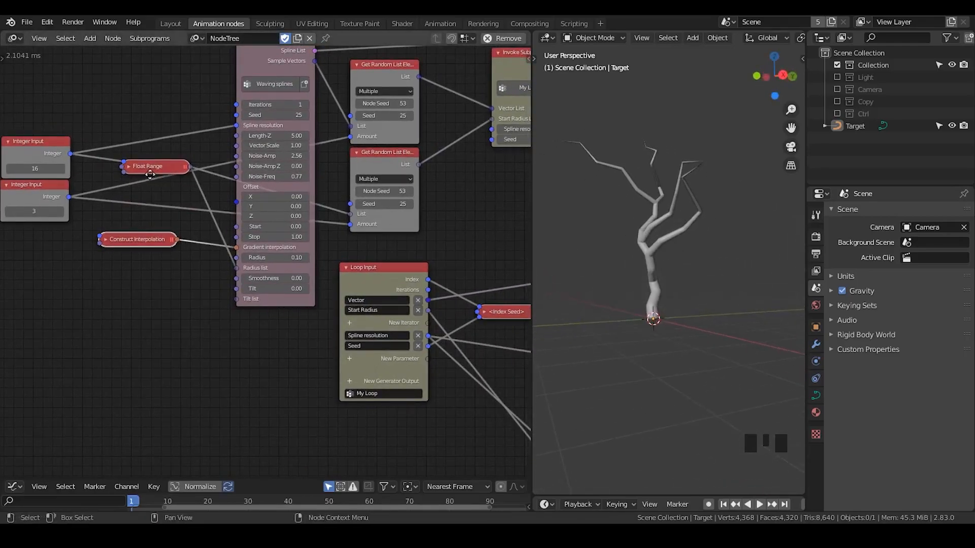
- Add a new Loop Input node ahead of the two Integer Input nodes
middle_drag(144, 172, 317, 218)
click(241, 131)
key(ctrl+a)
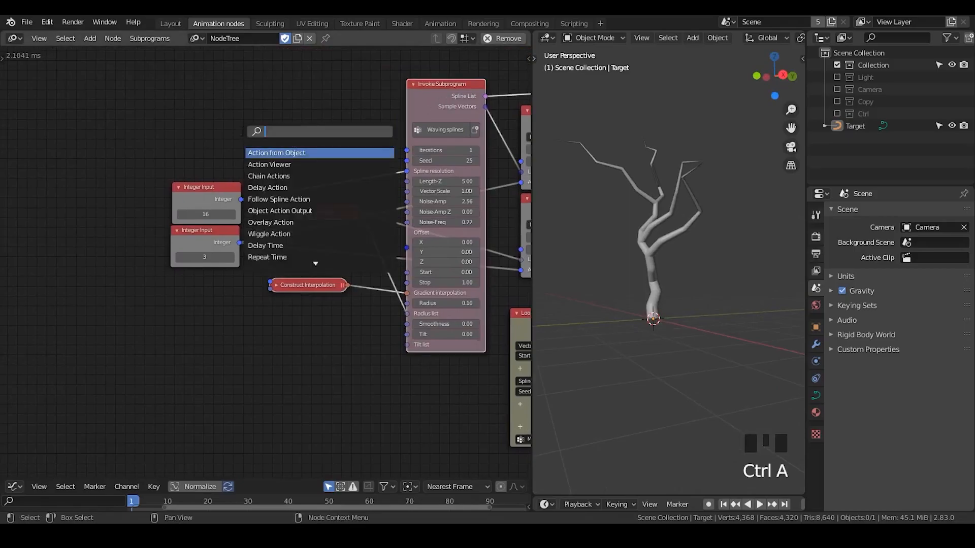
text(loop)
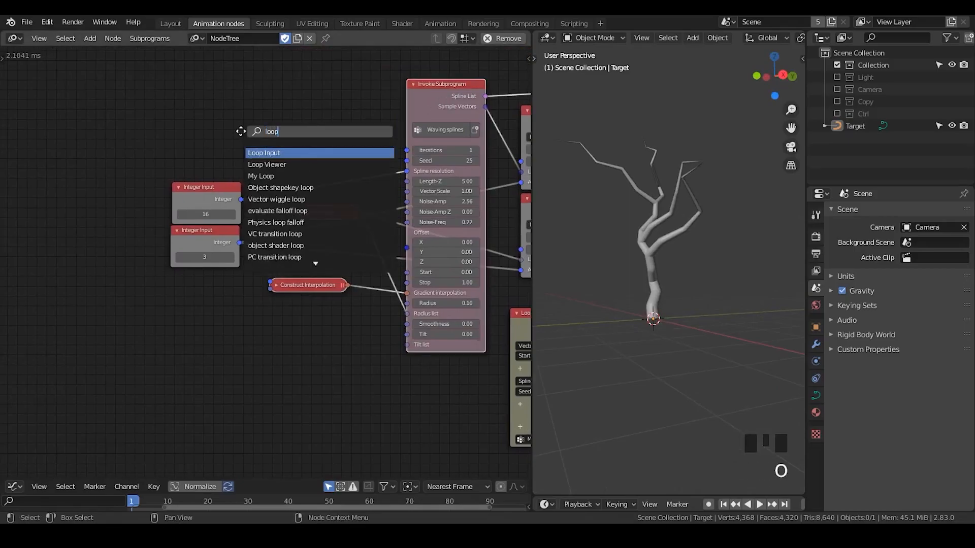
key(Return)
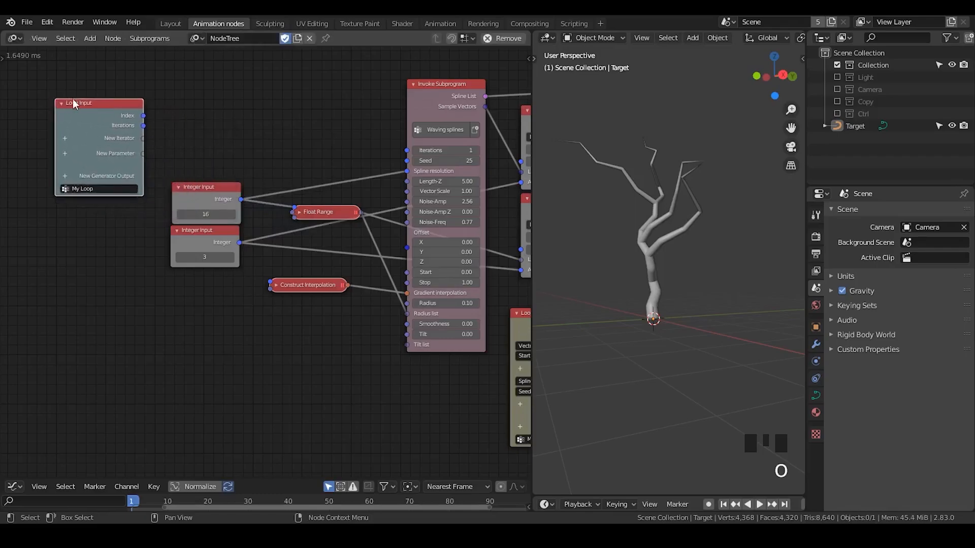
drag(407, 163, 146, 153)
- Add an Index Seed invoke node beside the new Loop Input and set its Offset to 105
drag(198, 135, 201, 133)
key(ctrl+a)
text(index)
key(Down)
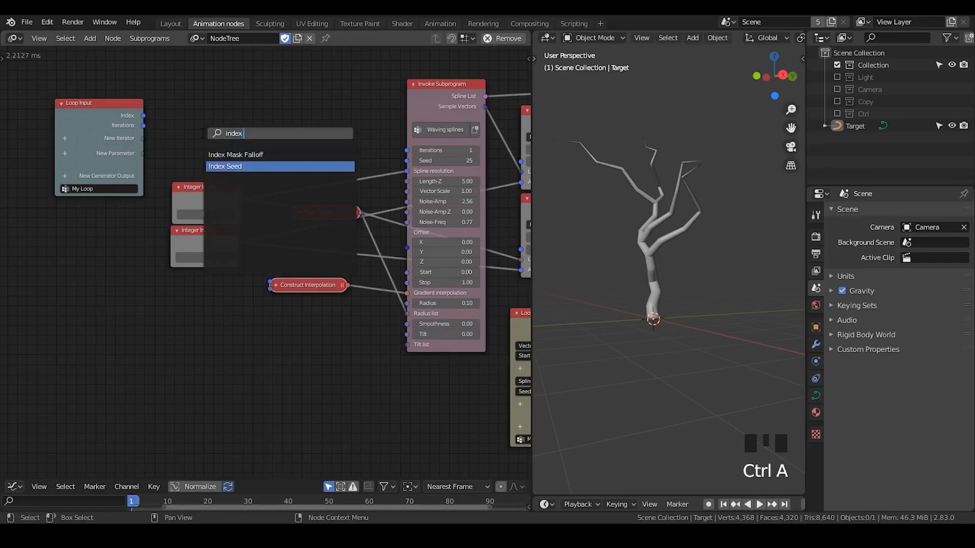
key(Return)
click(198, 87)
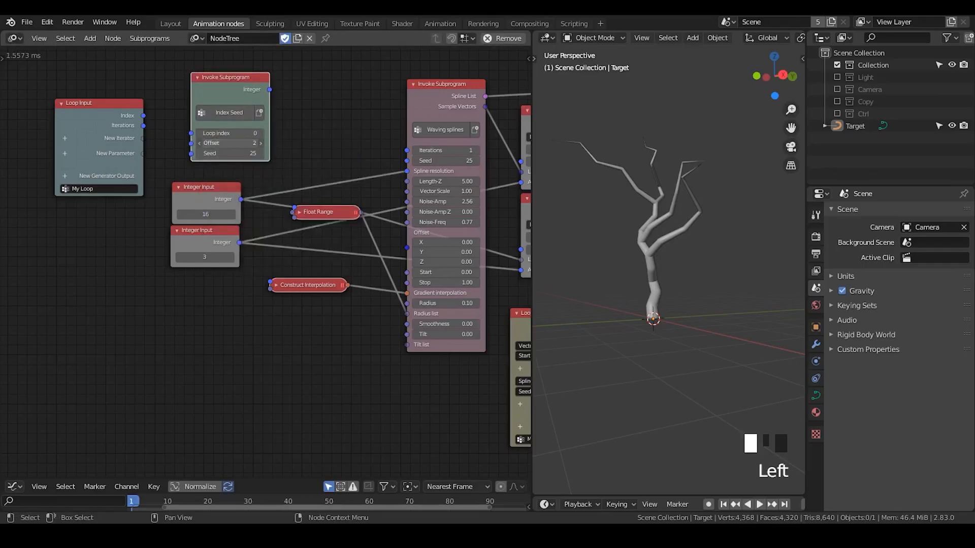
click(258, 119)
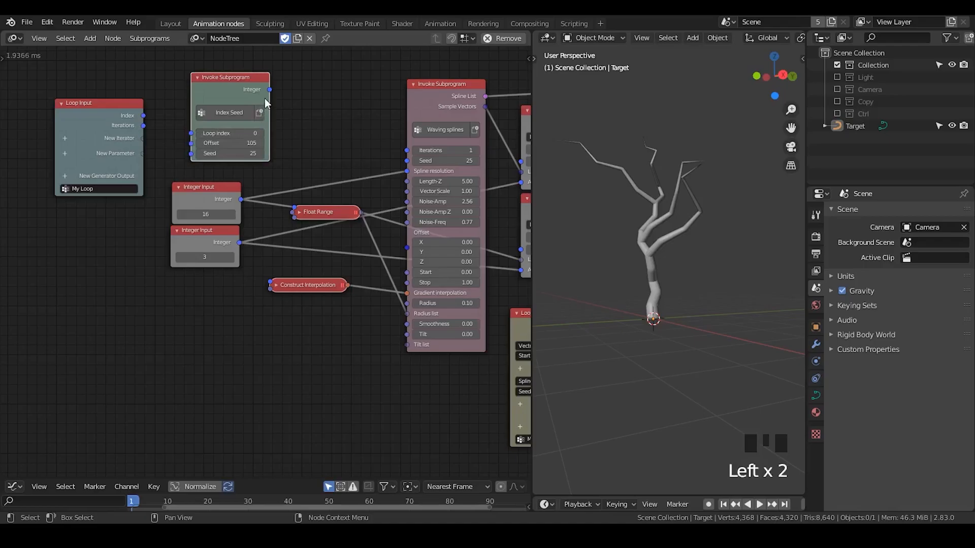
- Link the new loop's Index to the Index Seed's Loop index and try routing its Integer output to the main Waving splines' Seed
drag(269, 89, 346, 74)
drag(144, 115, 192, 133)
drag(269, 90, 377, 161)
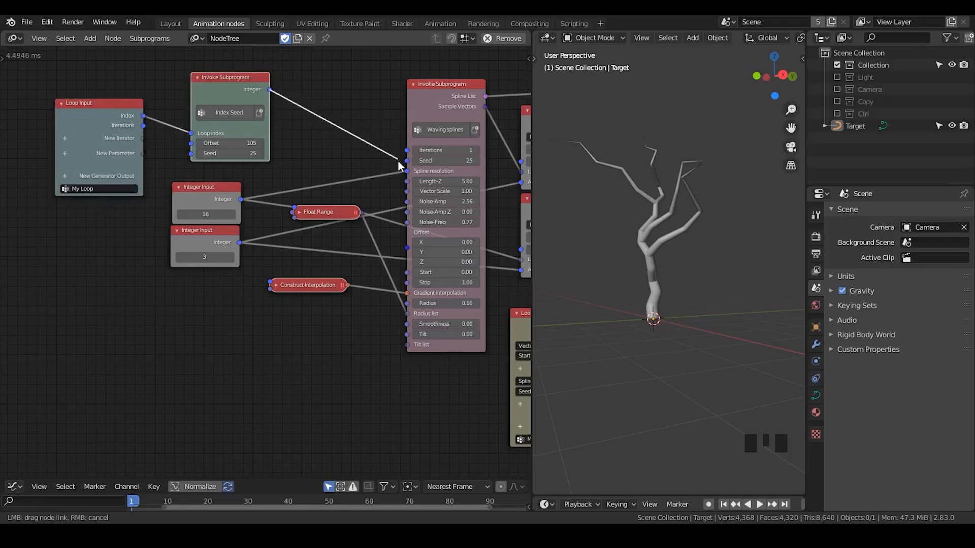
drag(367, 142, 422, 152)
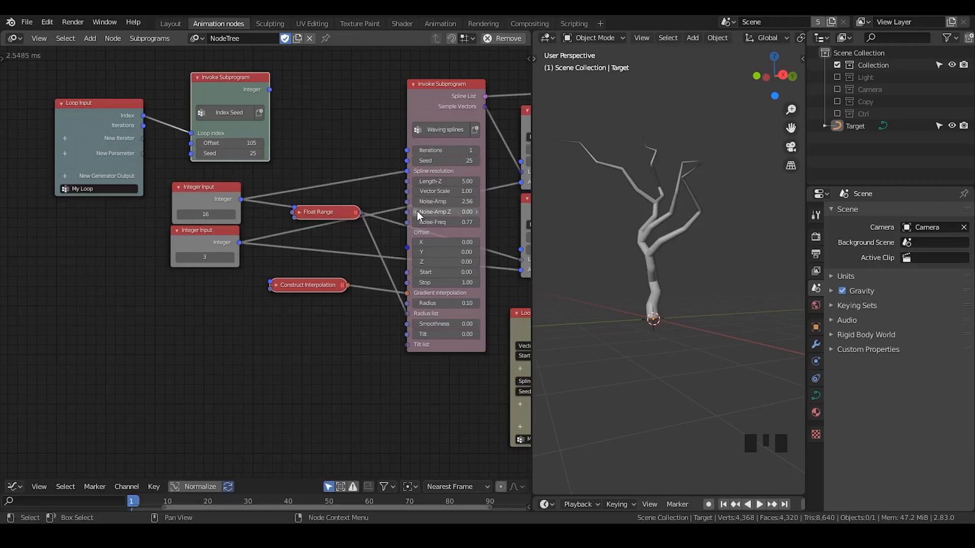
- Try pulling a link from the main Waving splines' Length-Z input to the new Loop Input's parameters
scroll(416, 211, up, 2)
middle_drag(409, 212, 423, 223)
drag(443, 180, 154, 152)
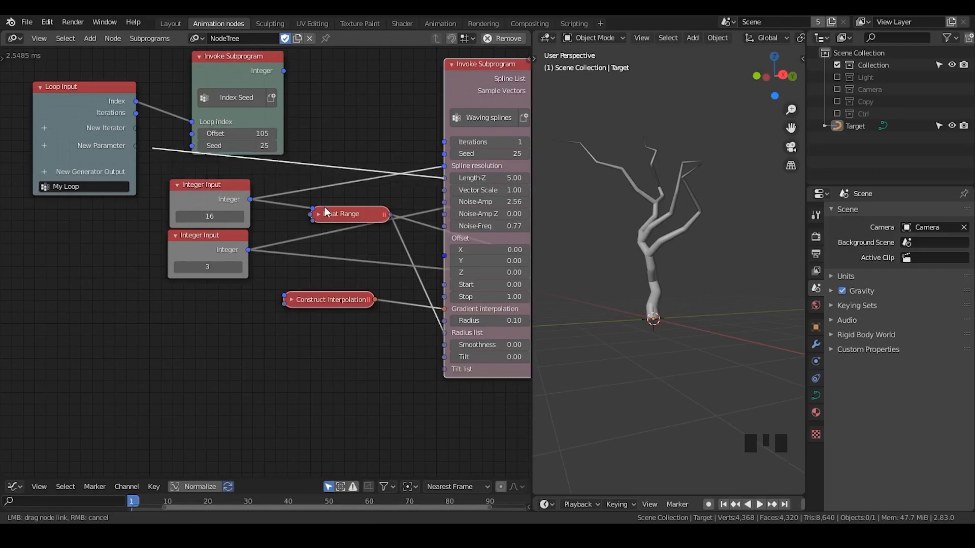
drag(324, 206, 325, 206)
scroll(400, 132, down, 1)
middle_drag(400, 132, 353, 127)
drag(403, 103, 400, 109)
click(157, 112)
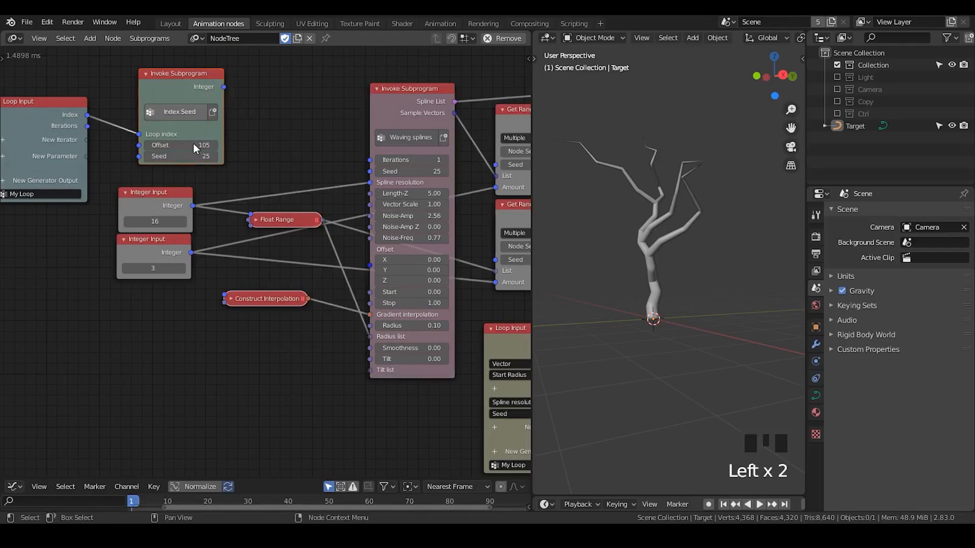
- Rename the branch loop subprogram to Branching and reposition its invoke node before Combine Spline List
middle_drag(528, 379, 261, 242)
click(271, 321)
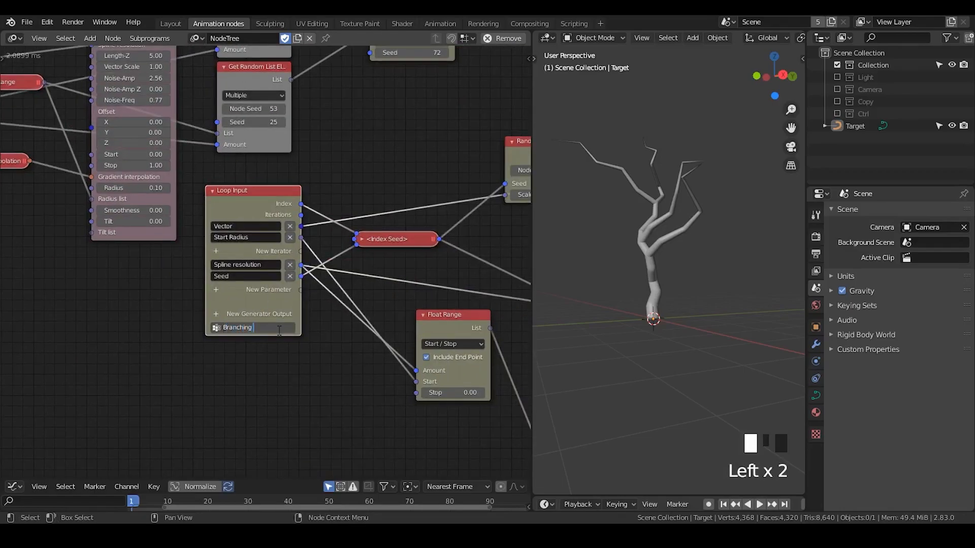
key(Return)
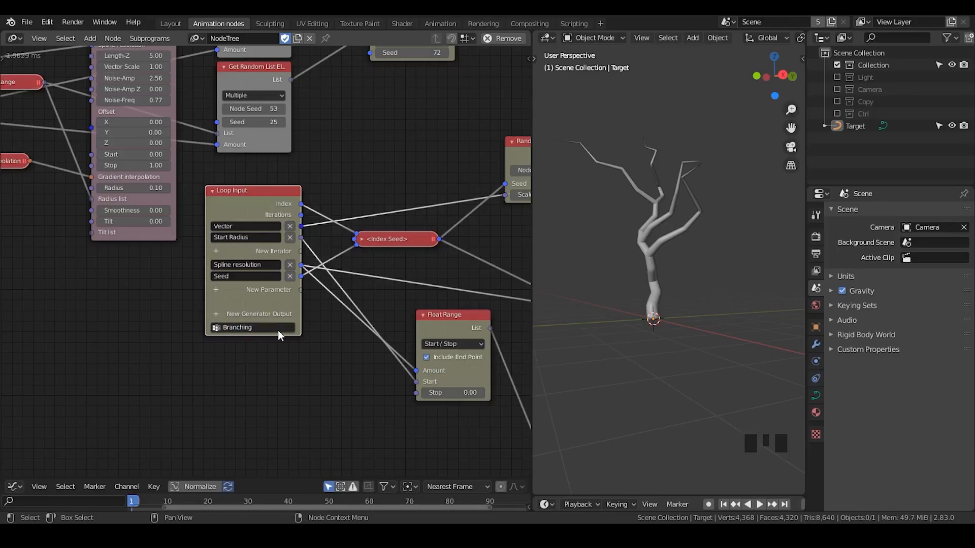
middle_drag(423, 108, 285, 311)
click(275, 175)
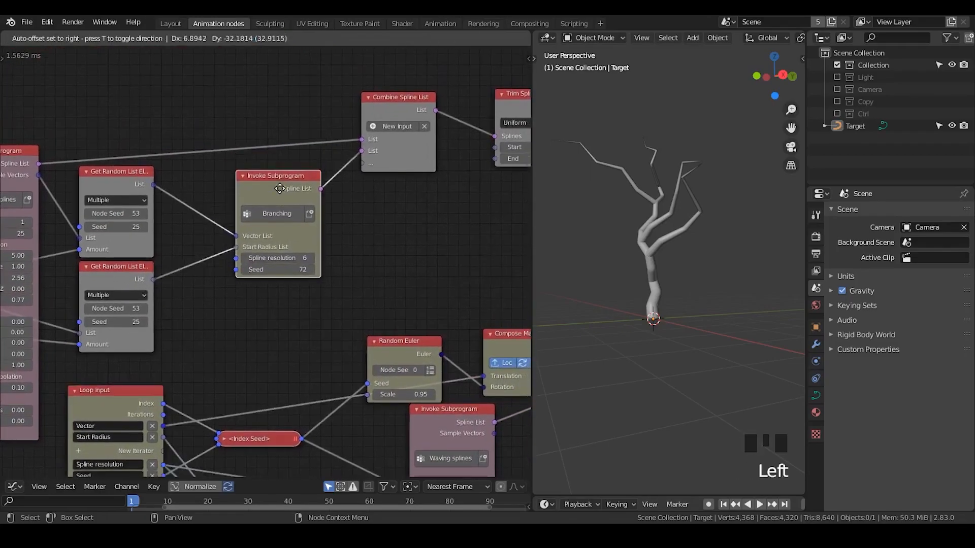
middle_drag(220, 304, 433, 199)
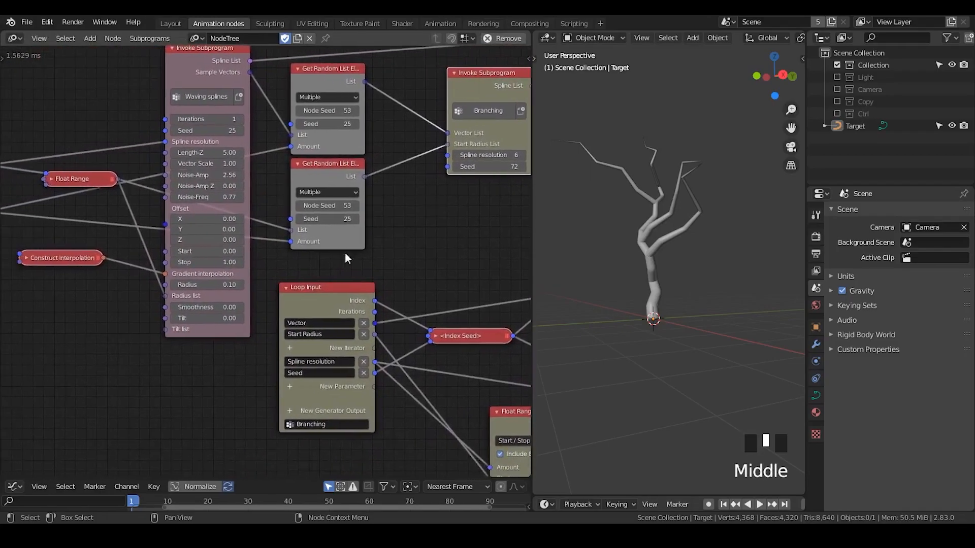
- Move the two Integer Input nodes closer to the Float Range and delete the unused My Loop Loop Input node
middle_drag(103, 273, 344, 270)
drag(169, 153, 191, 150)
drag(182, 201, 205, 202)
click(81, 82)
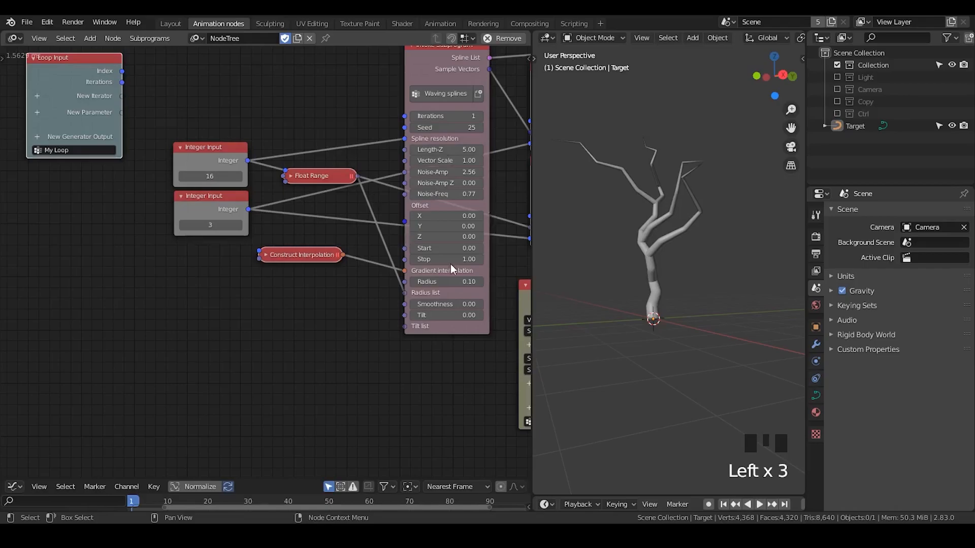
key(x)
- Enable Scale on the branching loop's Compose Matrix node and collapse and reposition the Random Euler node
middle_click(431, 221)
middle_drag(444, 222, 212, 272)
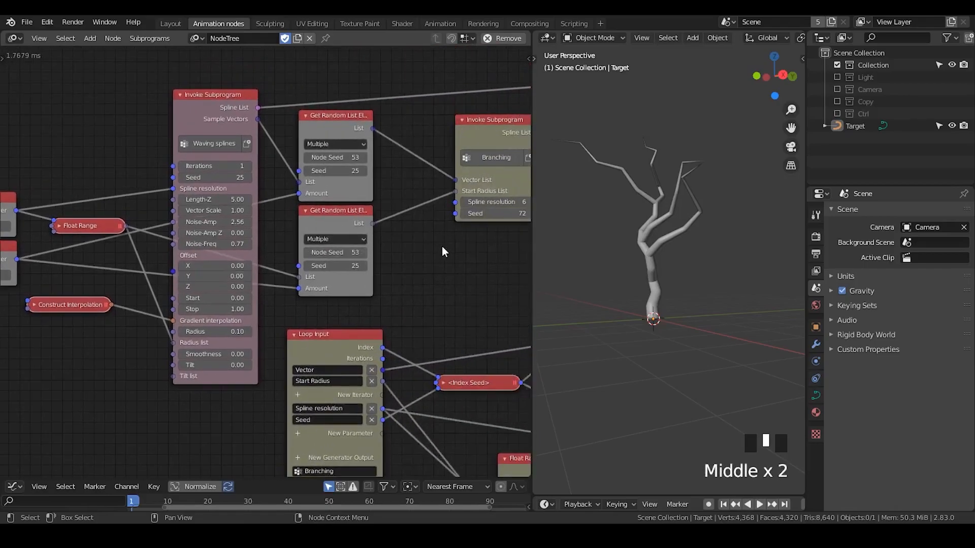
scroll(661, 258, up, 2)
mouse_move(669, 255)
middle_down()
mouse_move(695, 261)
mouse_move(684, 267)
middle_up()
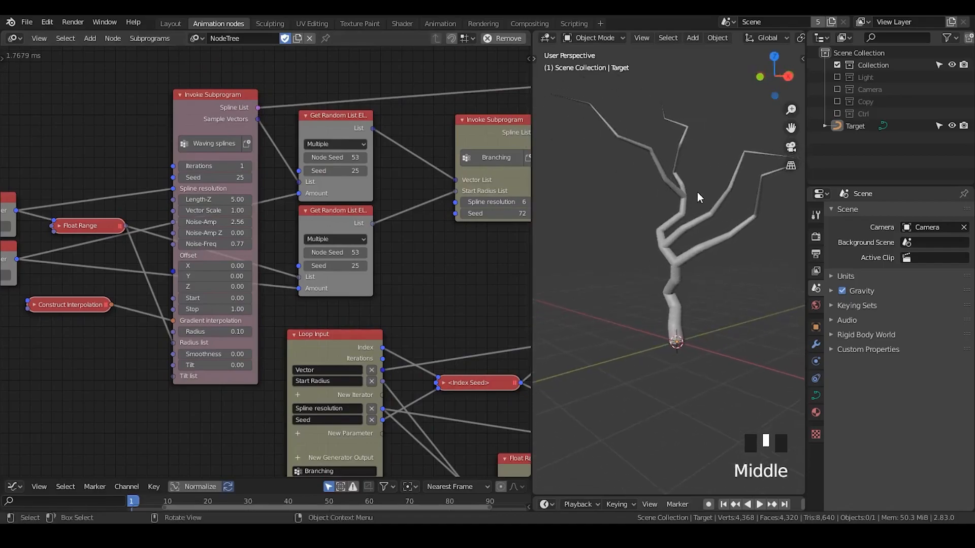
middle_drag(708, 211, 701, 236)
scroll(705, 231, down, 1)
middle_drag(518, 355, 244, 218)
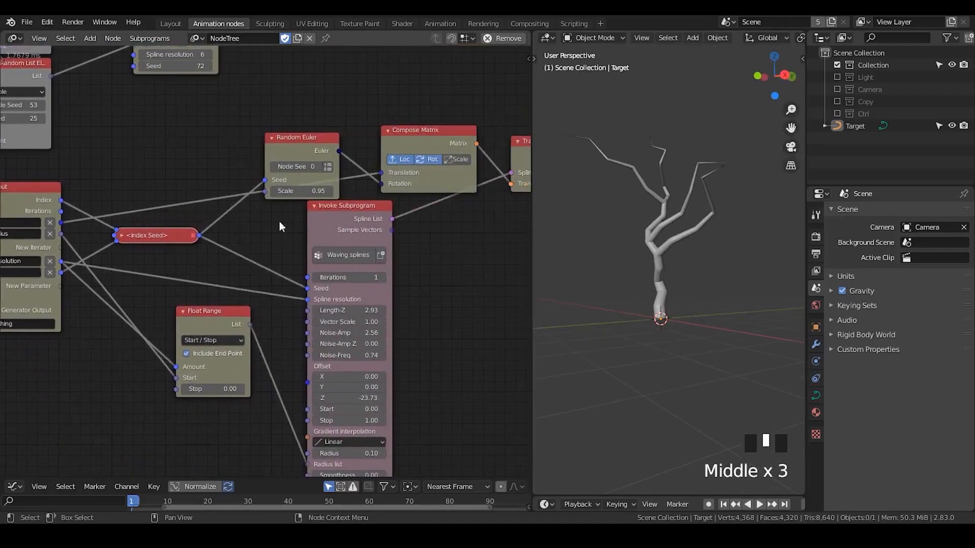
middle_drag(379, 231, 231, 233)
click(328, 160)
drag(274, 138, 288, 101)
drag(140, 135, 139, 146)
middle_drag(140, 147, 313, 129)
drag(331, 133, 327, 173)
middle_drag(289, 158, 295, 212)
- Add a min-max loop invoke node below the branching loop's nodes
key(ctrl+a)
text(min)
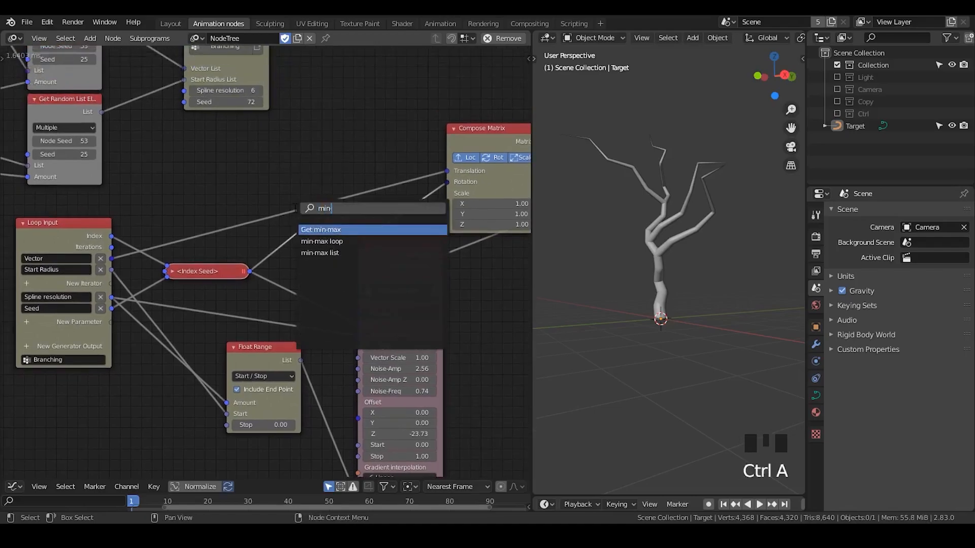
key(Down)
key(Return)
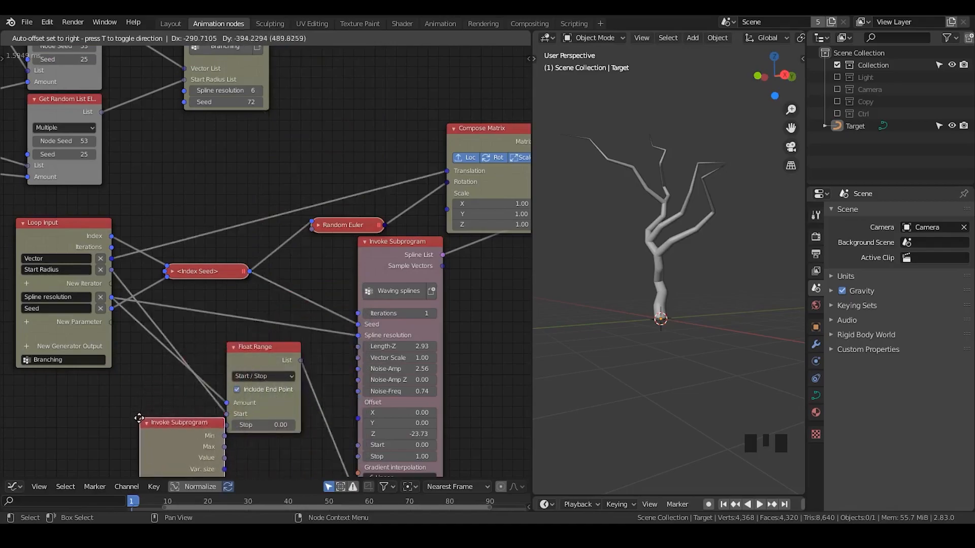
click(193, 403)
- Collapse the branching loop's Float Range, move the Index Seed node up and bring the min-max loop node beside Waving splines
click(234, 348)
drag(248, 349, 198, 375)
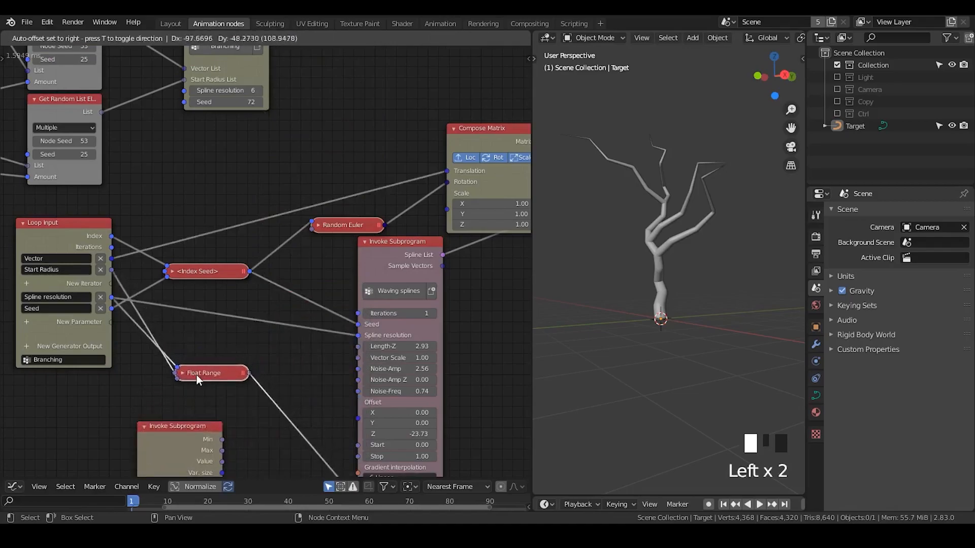
middle_drag(198, 375, 233, 341)
drag(392, 192, 389, 183)
drag(244, 237, 220, 172)
middle_drag(235, 240, 239, 141)
drag(215, 305, 506, 156)
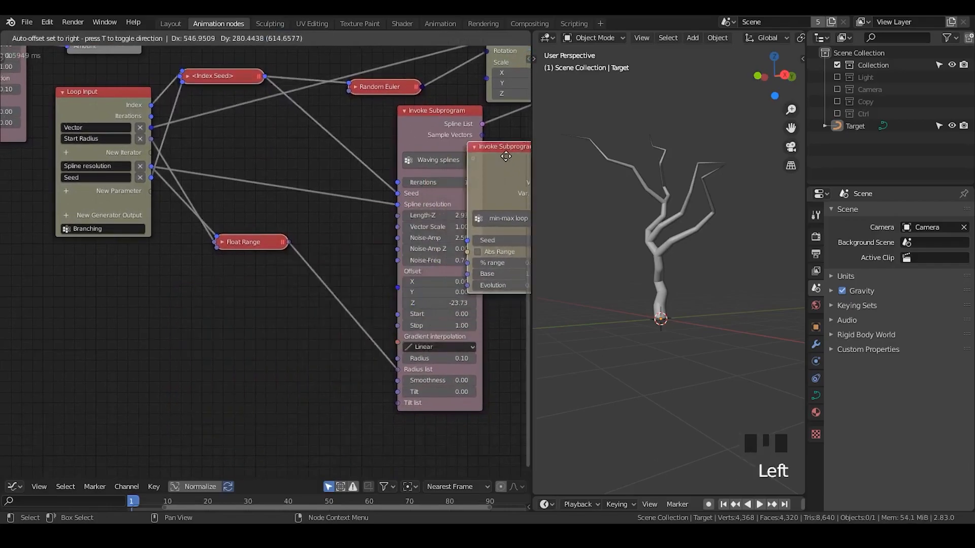
- Collapse and move the branch Waving splines node, and link the Index Seed output to the min-max loop's Seed
middle_drag(422, 129, 297, 174)
click(281, 155)
drag(283, 156, 261, 270)
scroll(161, 182, up, 2)
middle_drag(134, 113, 179, 129)
drag(162, 115, 399, 303)
- Link the min-max loop's Var. size to the Compose Matrix Scale and place the node above the collapsed Waving splines
middle_drag(401, 248, 388, 285)
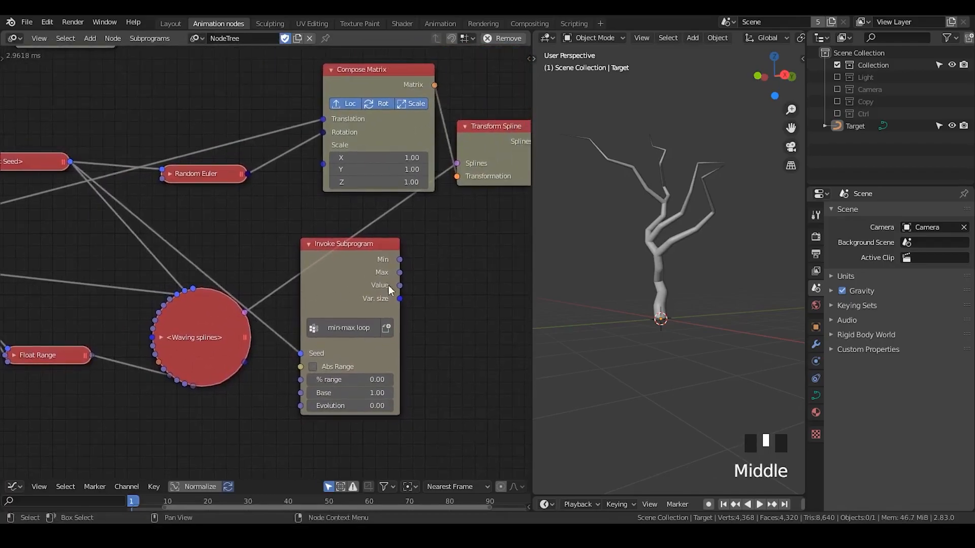
drag(400, 299, 325, 162)
drag(352, 250, 246, 210)
middle_drag(245, 209, 351, 178)
drag(304, 305, 309, 391)
- Set the min-max loop's % range to 0.54 and its Base to 0.79, checking the branch sizes
mouse_move(345, 288)
mouse_down()
mouse_move(381, 288)
mouse_move(346, 288)
mouse_move(360, 288)
mouse_up()
middle_drag(681, 257, 673, 275)
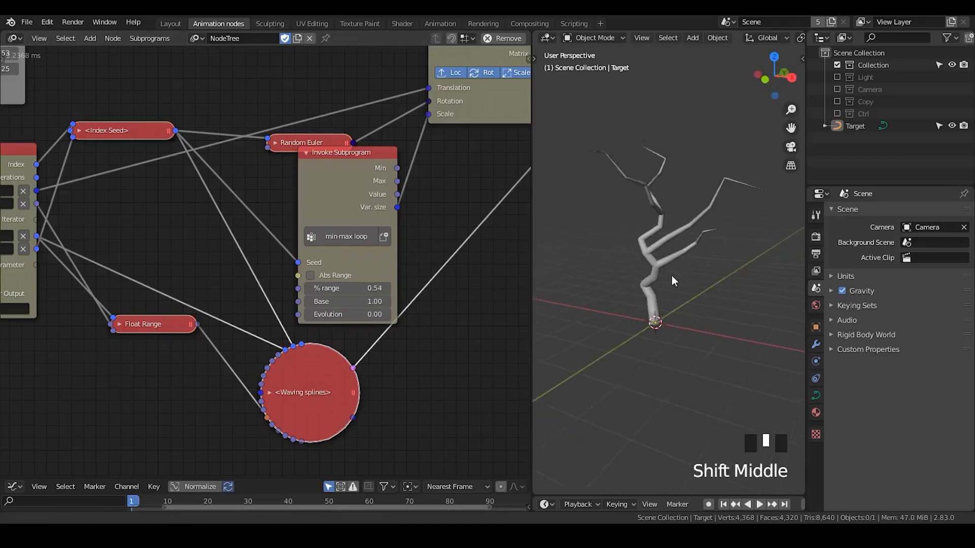
drag(351, 301, 343, 301)
middle_drag(661, 243, 679, 275)
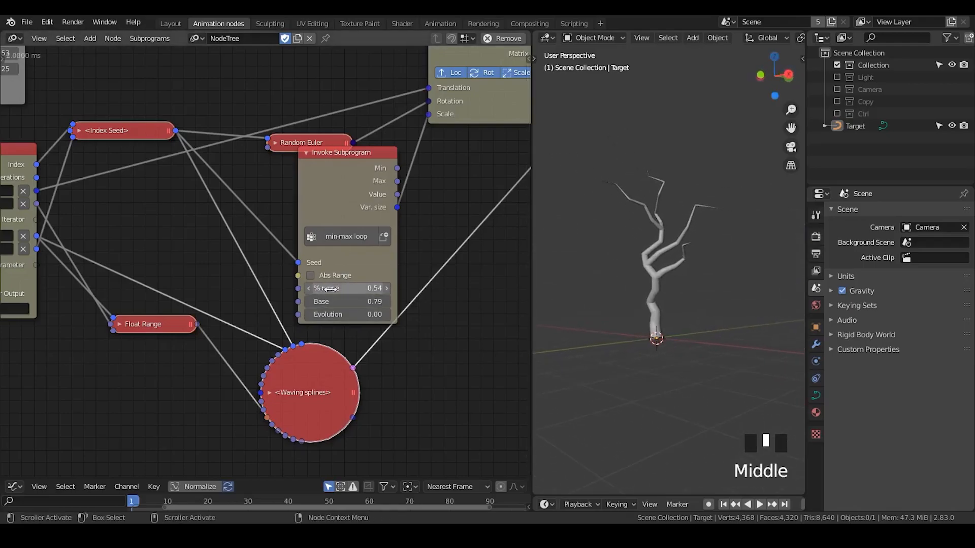
- Expand the branching loop's Index Seed node, try different Offset values and set the Offset to 5
middle_drag(137, 199, 206, 205)
click(147, 136)
drag(191, 219, 255, 219)
click(220, 218)
text(5)
key(Return)
scroll(645, 293, down, 1)
middle_drag(645, 293, 660, 277)
scroll(677, 303, up, 1)
- Collapse the Index Seed and min-max loop nodes and align them below Random Euler's row
click(145, 135)
drag(165, 140, 175, 184)
click(378, 159)
drag(398, 158, 396, 209)
scroll(678, 261, down, 1)
middle_drag(678, 261, 752, 270)
- Move and expand the branch Waving splines node and set its Noise-Freq to 0.59
drag(360, 391, 390, 224)
click(343, 338)
click(401, 406)
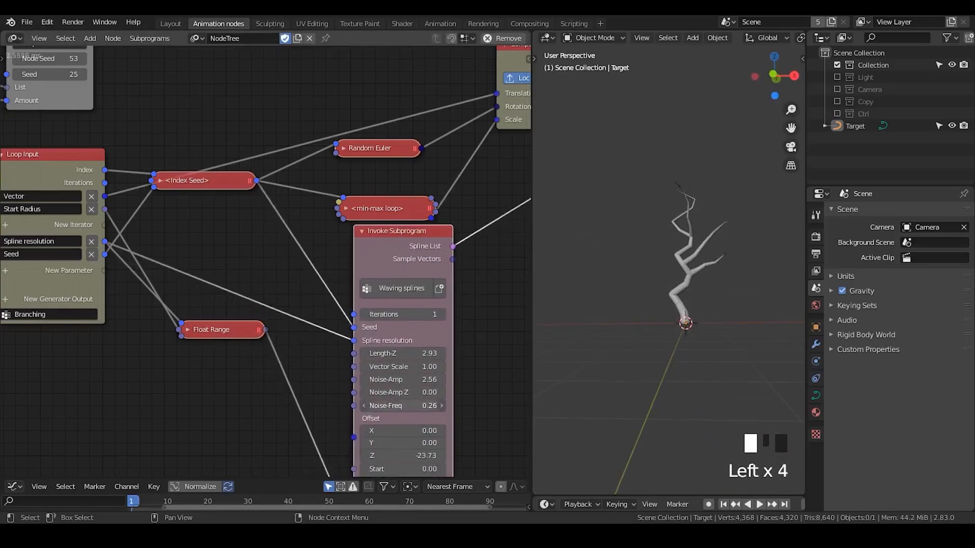
drag(409, 404, 391, 406)
scroll(709, 279, up, 2)
middle_drag(708, 279, 629, 221)
- Try a Smoothness of 0.33 on the branch Waving splines node and inspect the branch curves
middle_drag(396, 457, 396, 368)
middle_drag(397, 420, 398, 365)
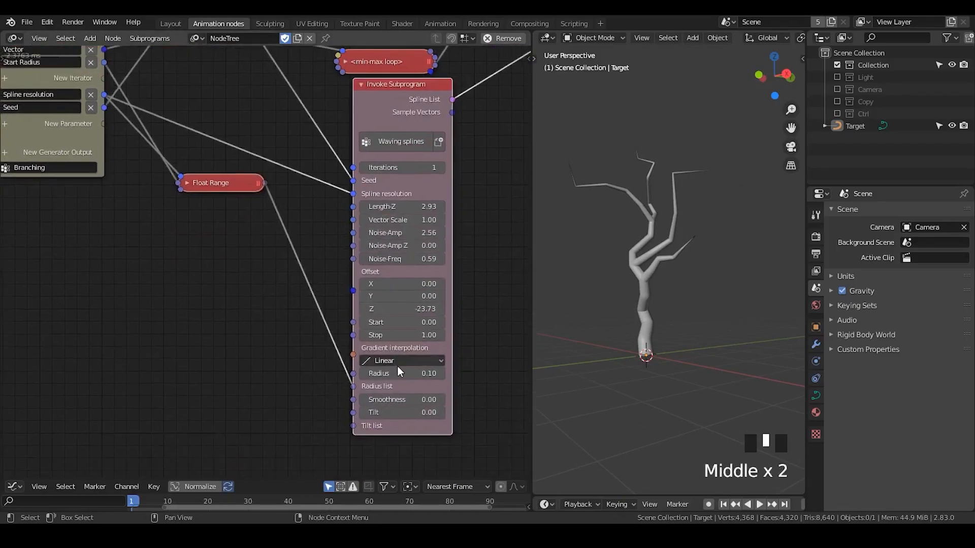
click(400, 374)
click(405, 401)
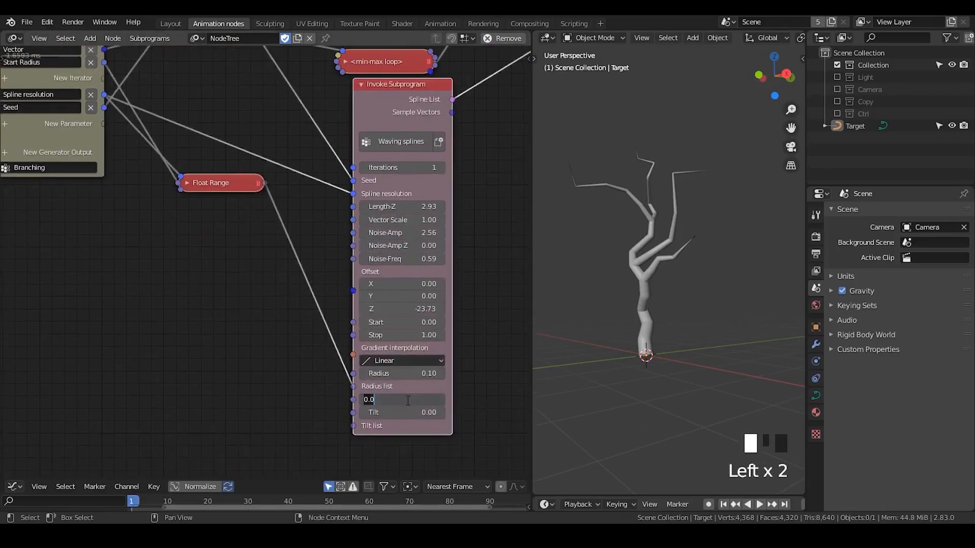
key(Return)
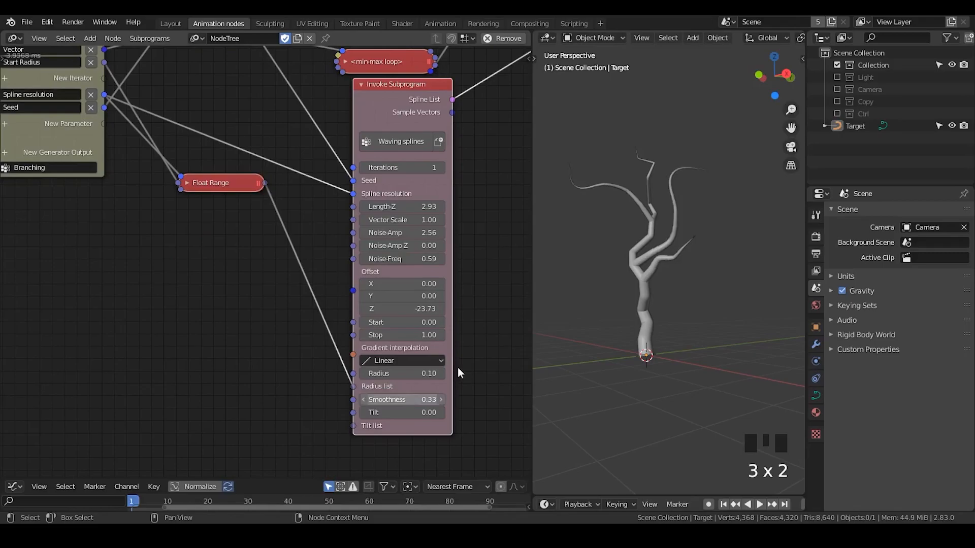
mouse_move(642, 230)
middle_down()
mouse_move(669, 255)
mouse_move(642, 235)
mouse_move(645, 216)
middle_up()
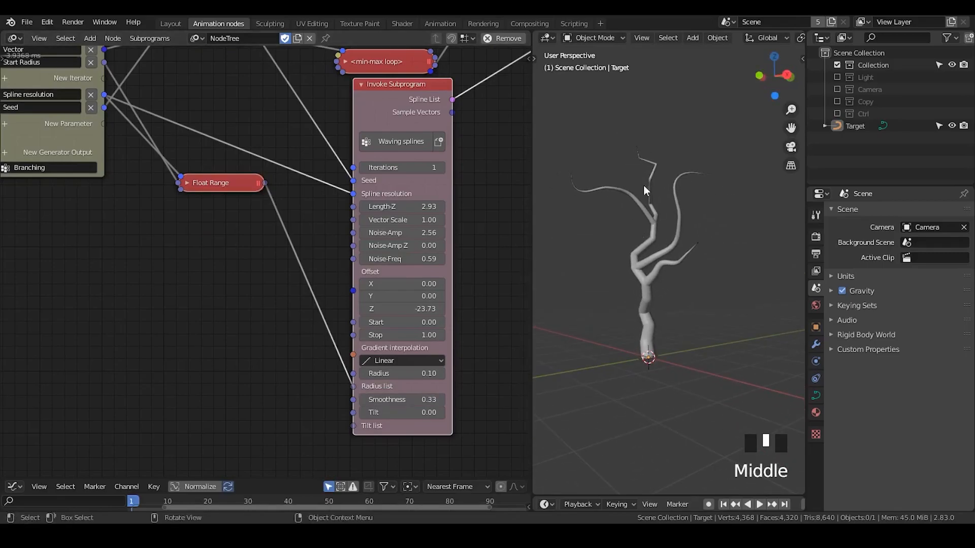
- Reset the branch splines' Smoothness to 0, try values down to -1.20, and set it to 0.33
click(416, 399)
key(Return)
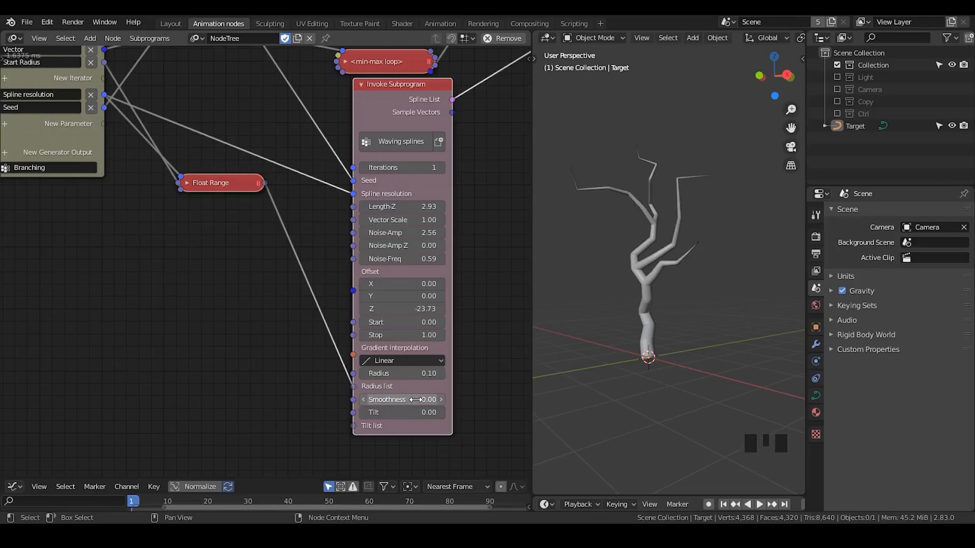
drag(416, 399, 456, 399)
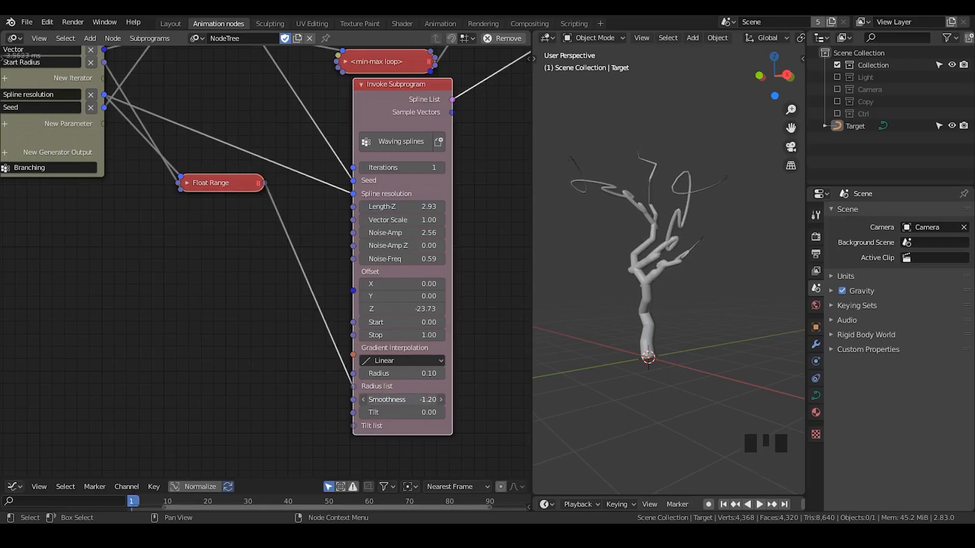
click(417, 400)
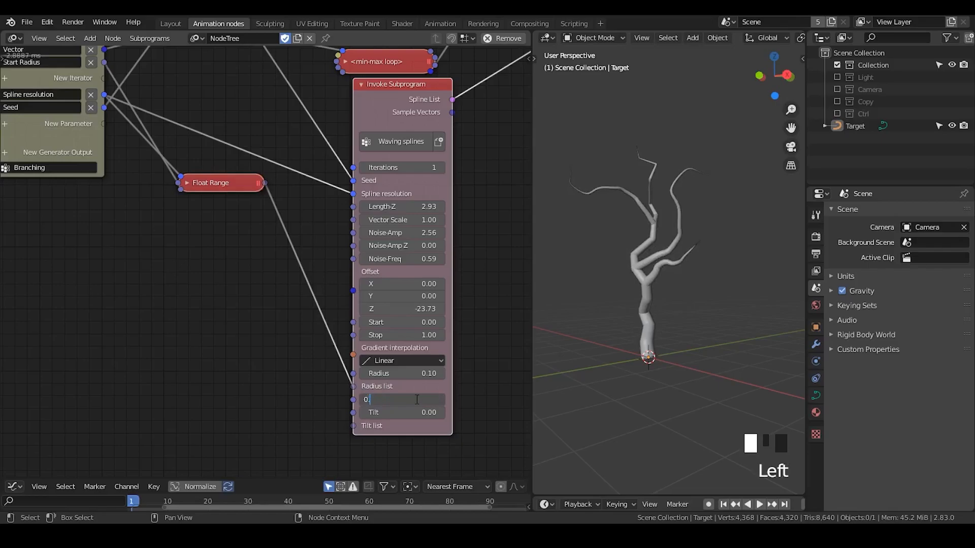
text(33)
key(Return)
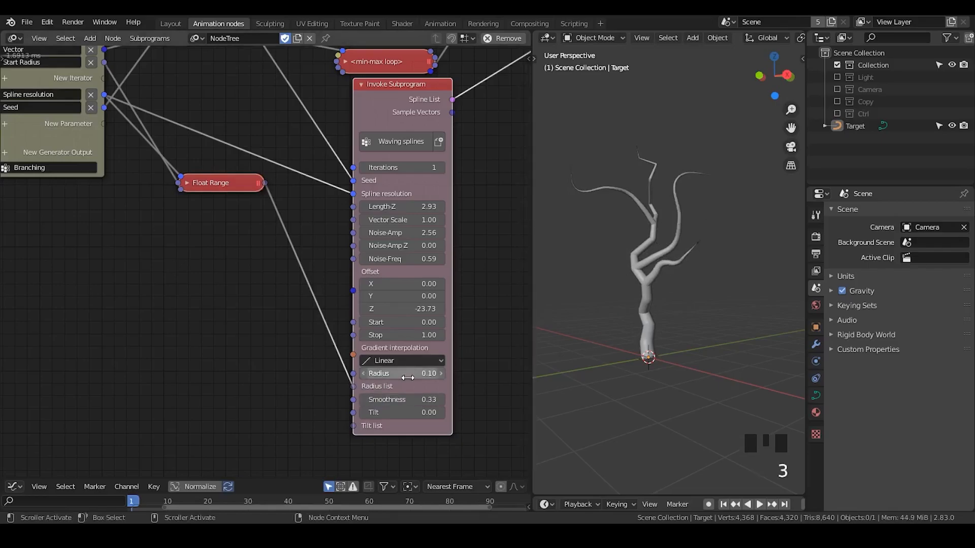
- Set the branch Waving splines node's Smoothness to 0 for angular branches and check the shape
click(423, 399)
text(0)
key(Return)
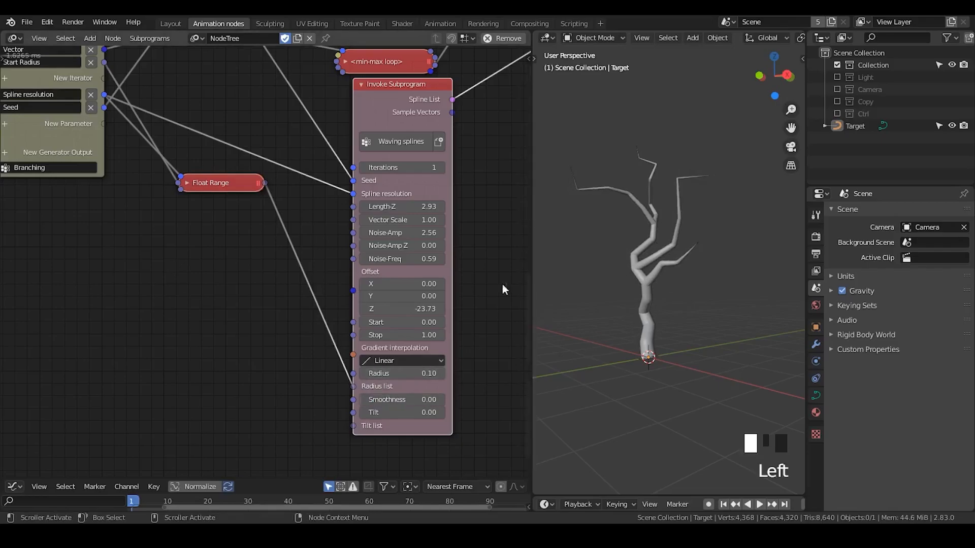
middle_drag(630, 265, 623, 285)
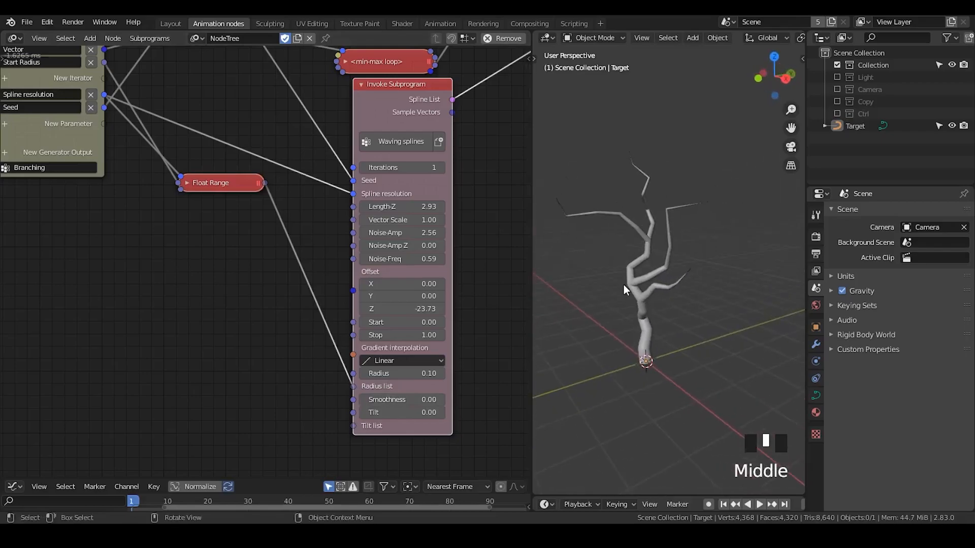
- Collapse the branch Waving splines node and place it just below the min-max loop node, beside Float Range
scroll(624, 285, down, 2)
click(361, 84)
drag(384, 86, 356, 153)
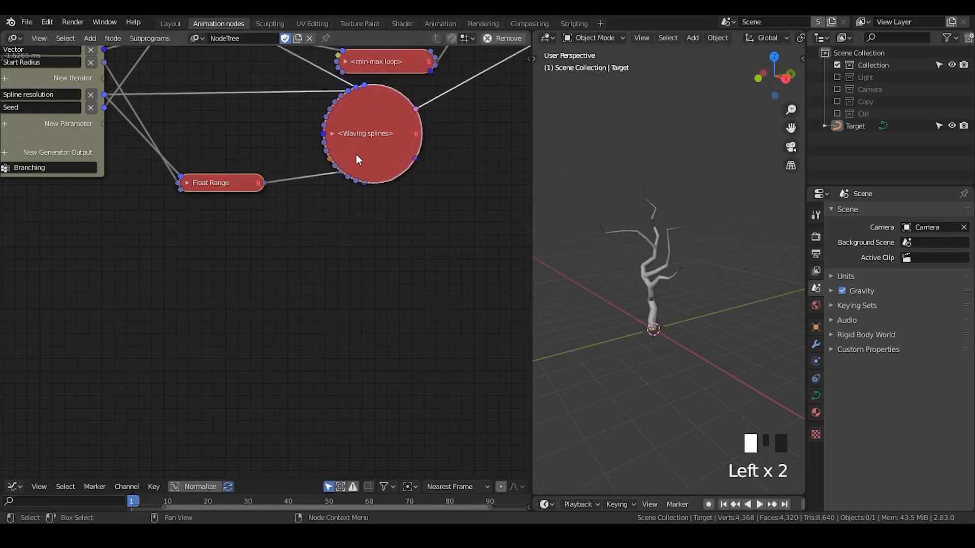
scroll(357, 156, down, 8)
middle_drag(361, 161, 366, 236)
scroll(284, 292, down, 3)
scroll(342, 261, down, 4)
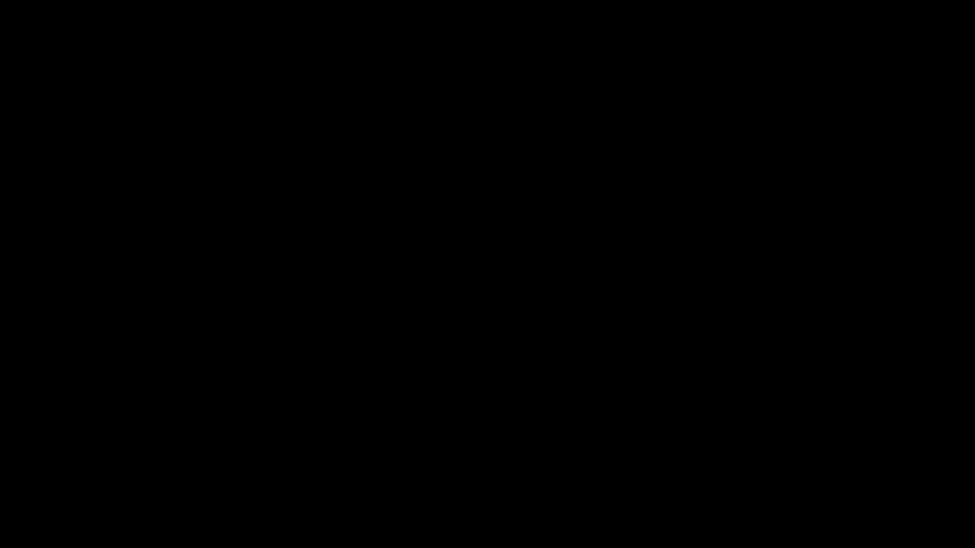